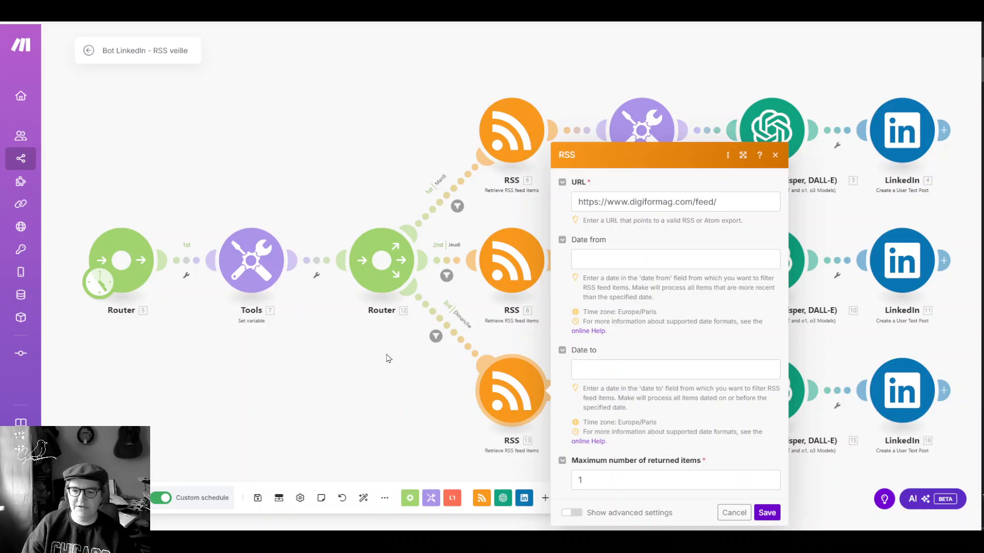
Close the RSS module's settings and open the Centre Inffo "Le Quotidien de la formation" RSS feed in a new browser tab
{"action": "left_click", "coordinate": [388, 360]}
{"action": "key", "text": "ctrl+t"}
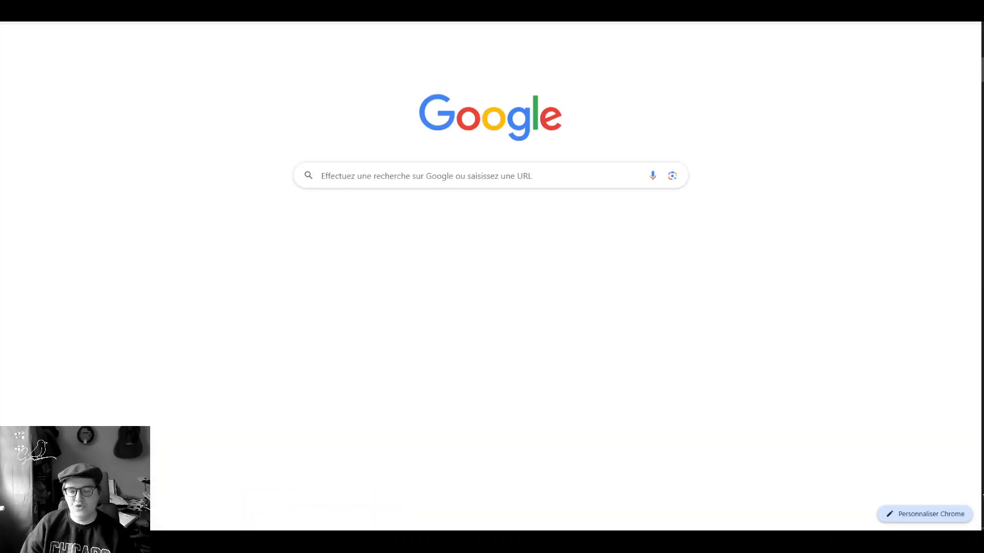
{"action": "key", "text": "ctrl+v"}
{"action": "key", "text": "Return"}
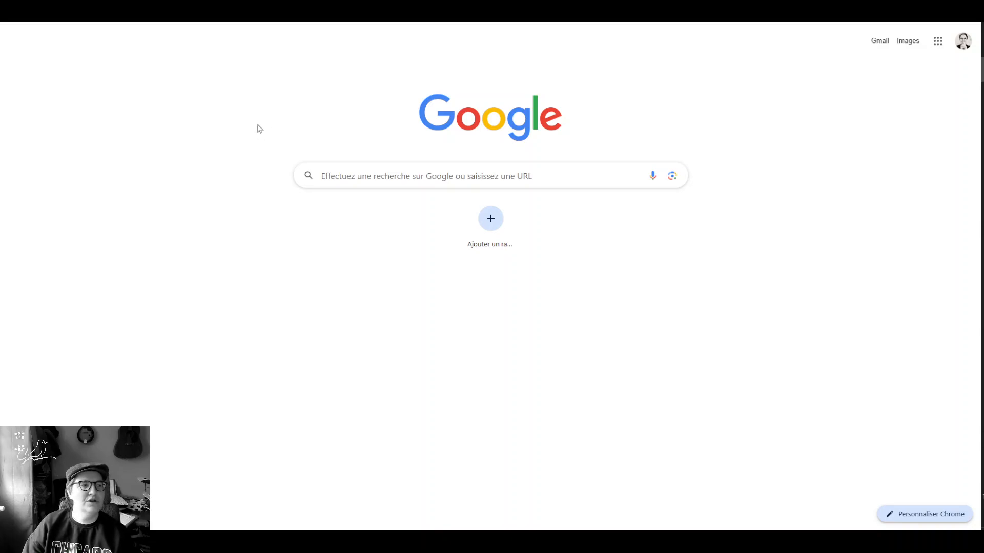
{"action": "left_click", "coordinate": [983, 494]}
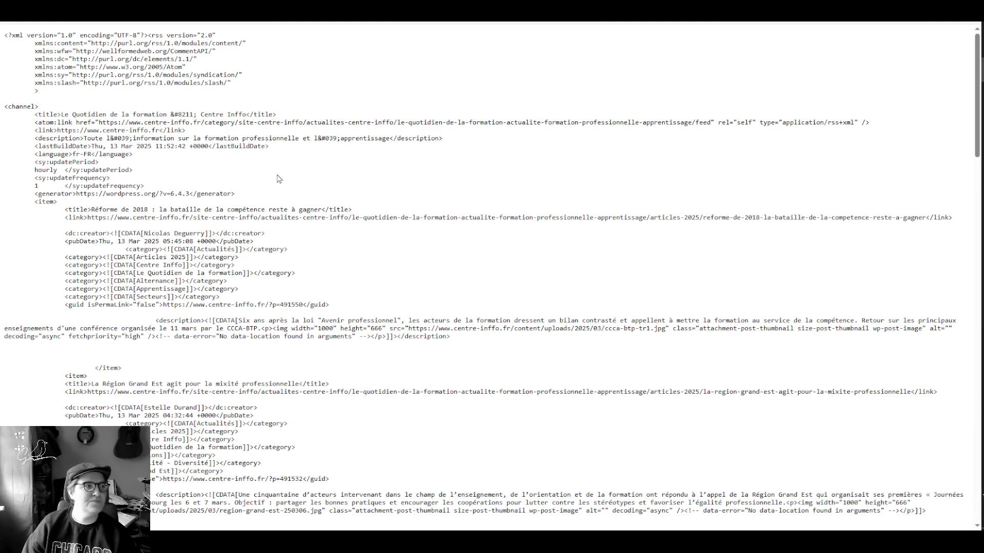
Look through the raw RSS feed, examining the titles and publication dates of its first two items
{"action": "scroll", "coordinate": [207, 185], "scroll_direction": "down", "scroll_amount": 10}
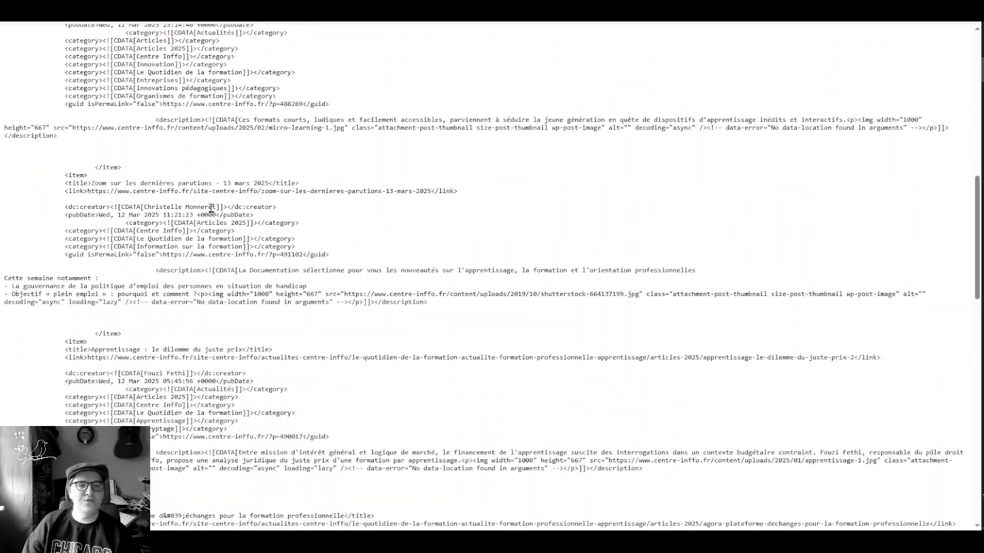
{"action": "scroll", "coordinate": [210, 209], "scroll_direction": "down", "scroll_amount": 9}
{"action": "scroll", "coordinate": [156, 246], "scroll_direction": "up", "scroll_amount": 13}
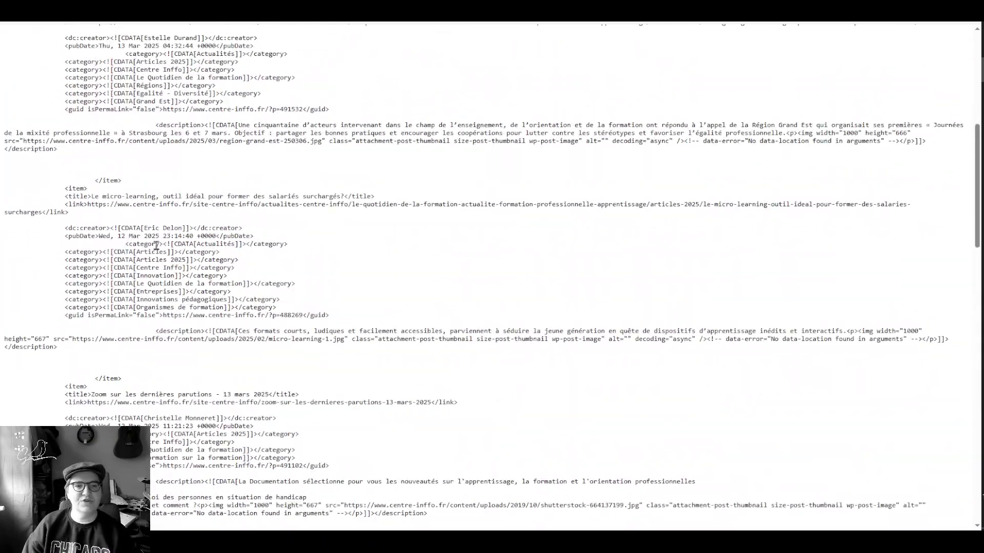
{"action": "scroll", "coordinate": [156, 246], "scroll_direction": "up", "scroll_amount": 6}
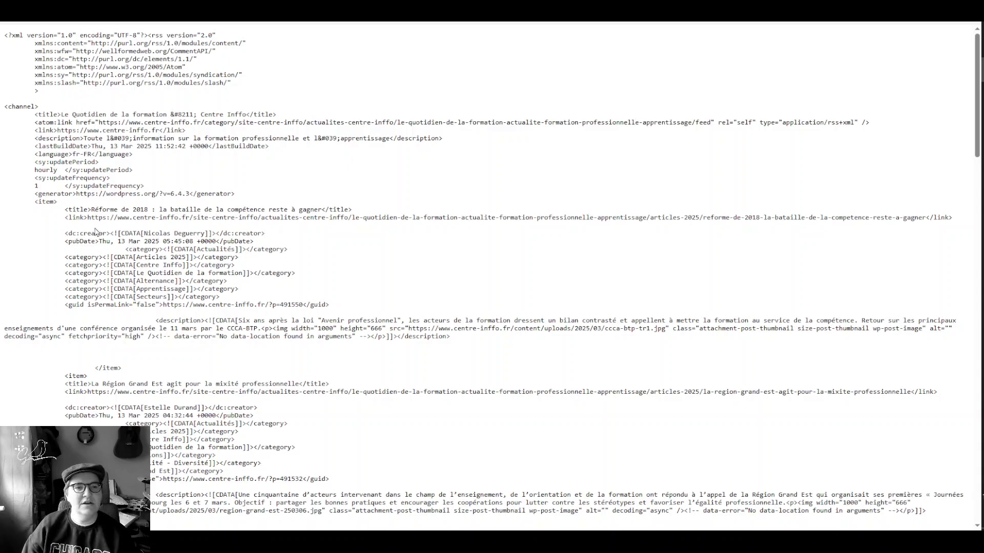
{"action": "left_click_drag", "start_coordinate": [92, 212], "coordinate": [323, 209]}
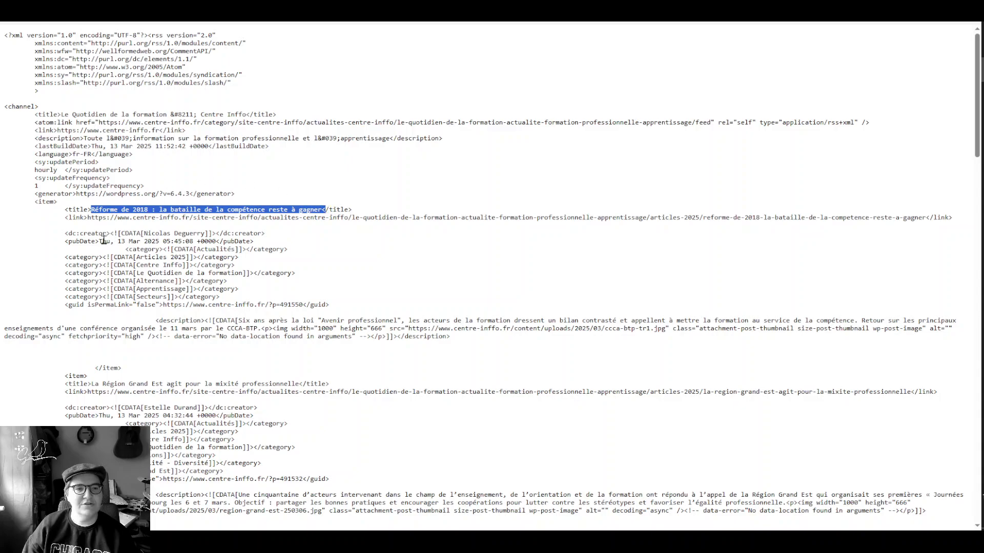
{"action": "left_click_drag", "start_coordinate": [114, 242], "coordinate": [161, 245]}
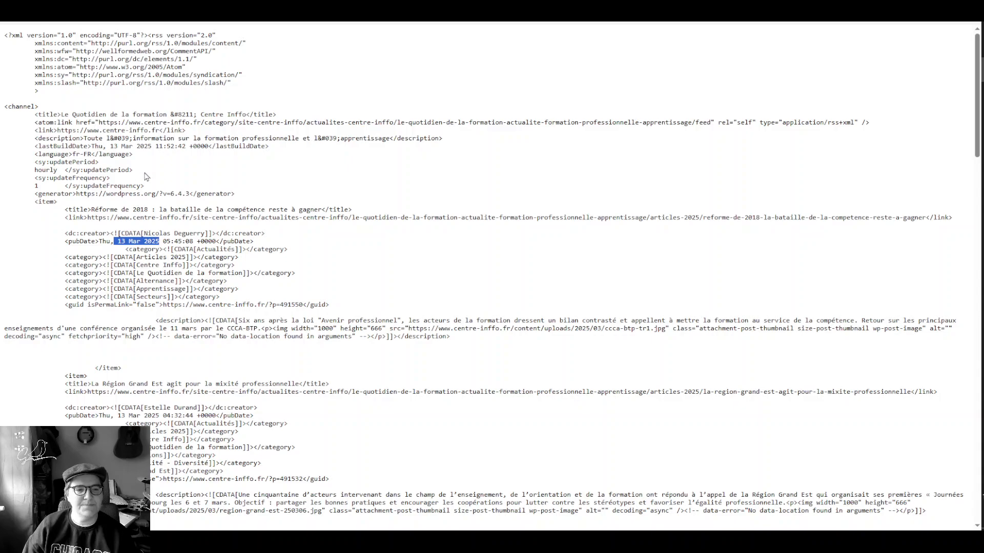
{"action": "scroll", "coordinate": [146, 180], "scroll_direction": "down", "scroll_amount": 3}
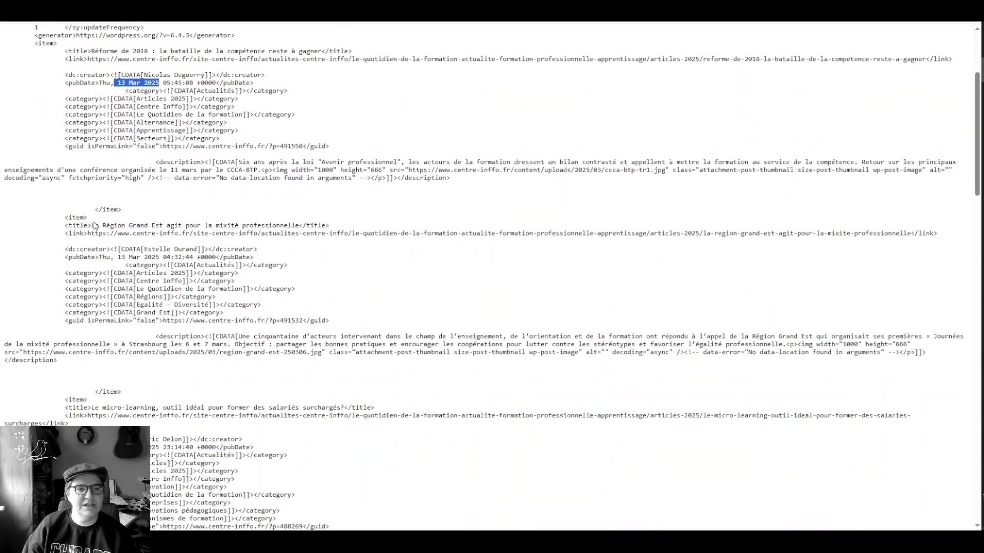
{"action": "left_click", "coordinate": [211, 355]}
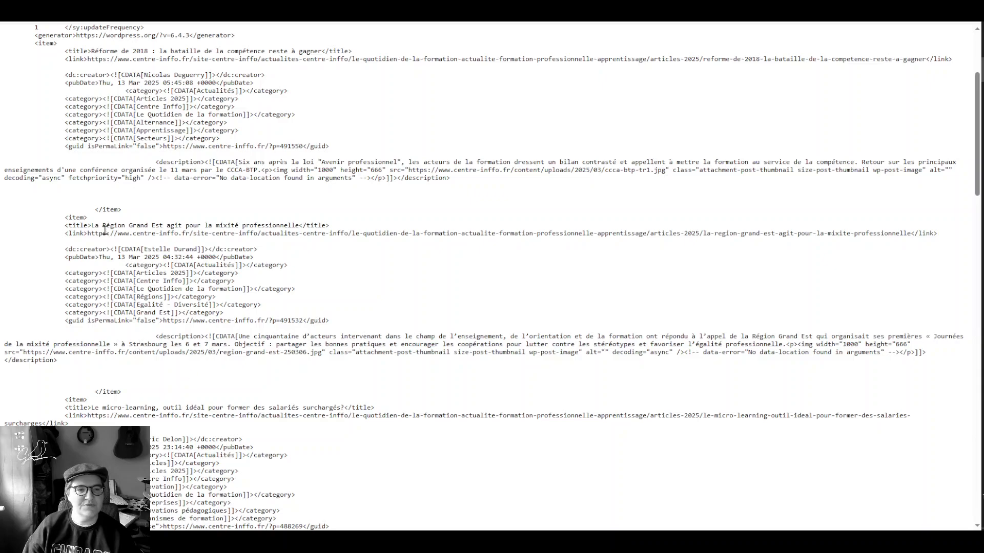
{"action": "left_click_drag", "start_coordinate": [91, 226], "coordinate": [306, 226]}
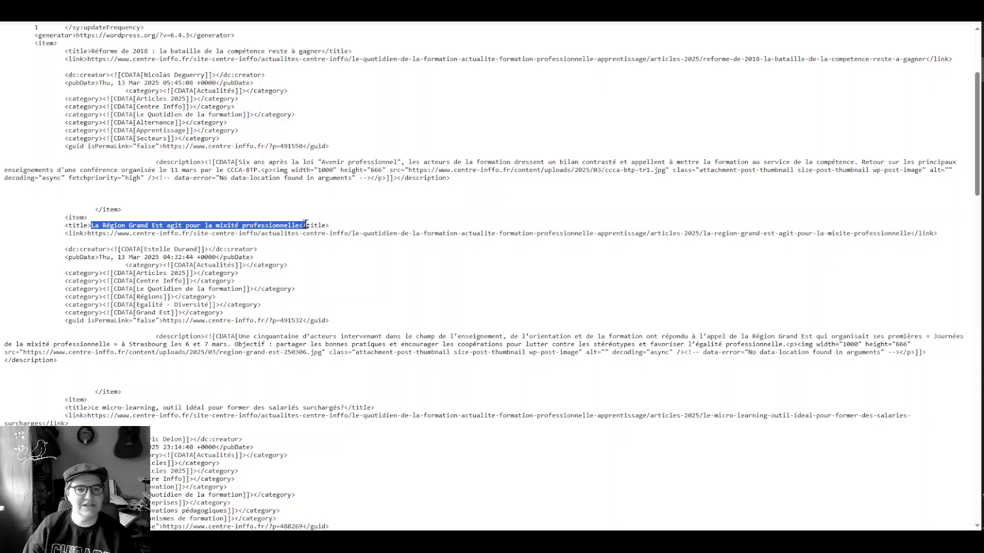
{"action": "left_click_drag", "start_coordinate": [112, 258], "coordinate": [168, 256]}
{"action": "left_click", "coordinate": [210, 271]}
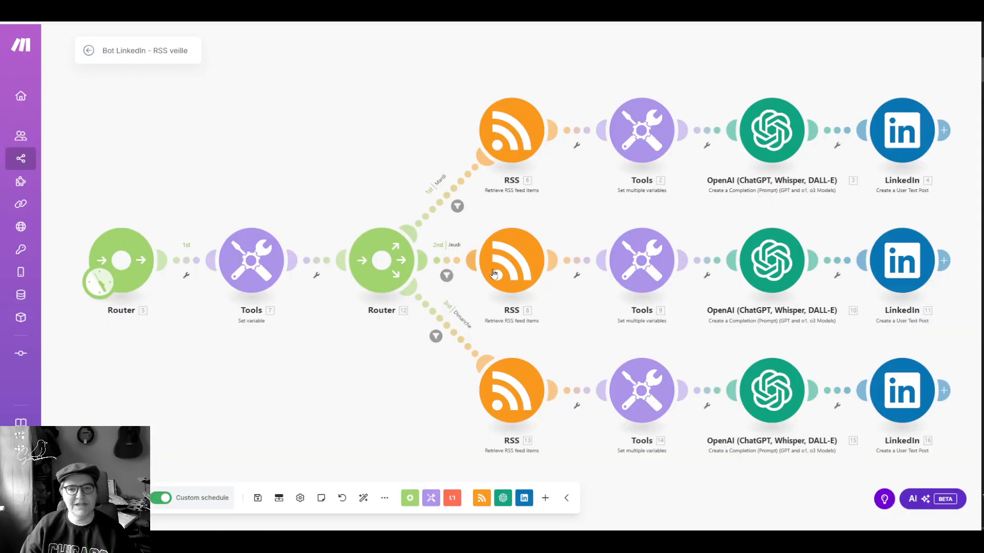
Run only the RSS module on the Mardi branch of the scenario and show its output bundle with the input bundle collapsed
{"action": "right_click", "coordinate": [496, 127]}
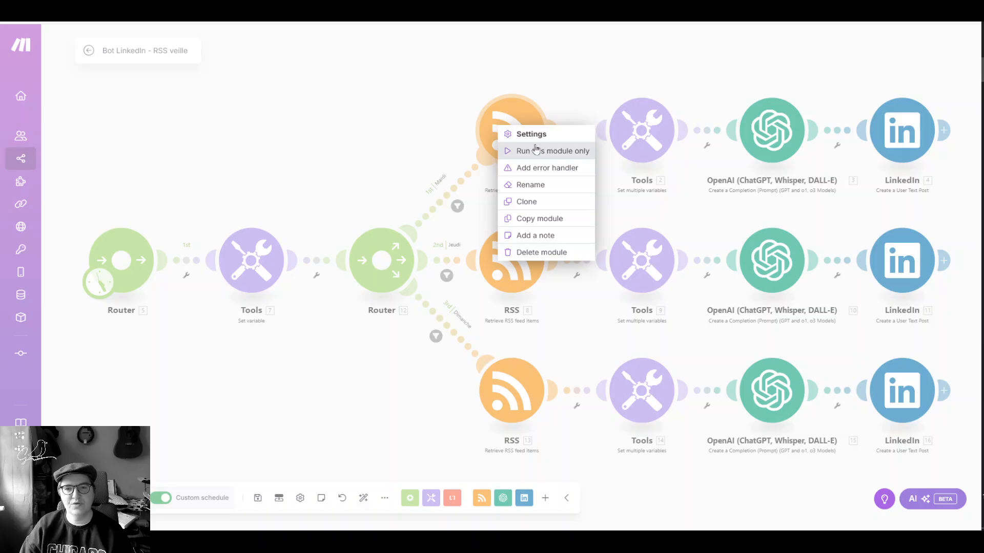
{"action": "left_click", "coordinate": [512, 151]}
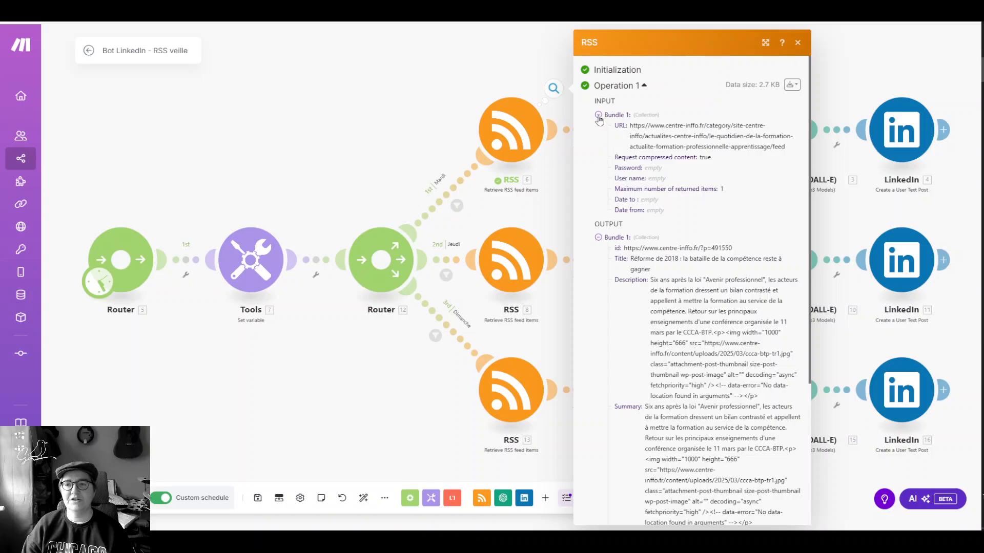
{"action": "left_click", "coordinate": [598, 115]}
{"action": "left_click", "coordinate": [598, 142]}
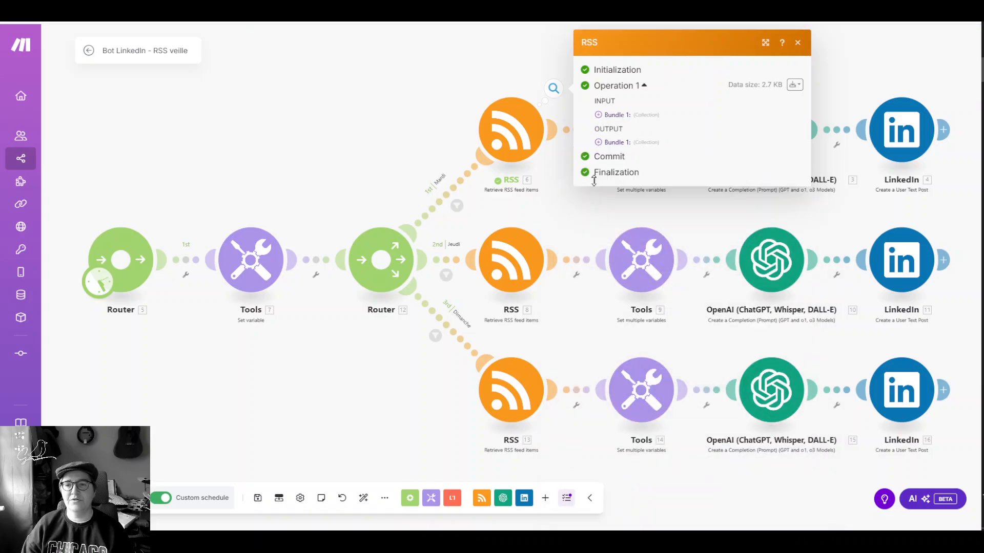
{"action": "left_click", "coordinate": [598, 142]}
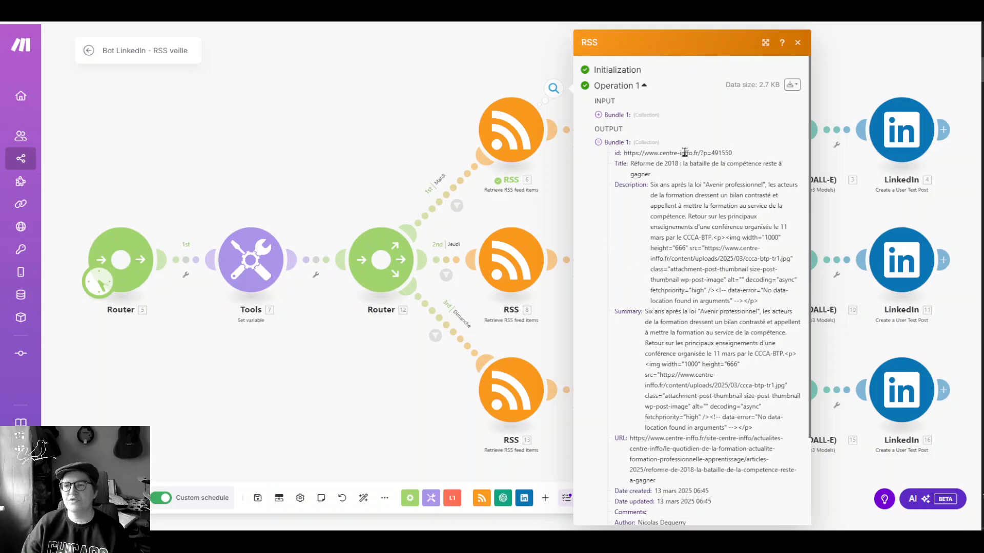
Examine the output bundle's title, description and summary, expand its Image, Source and Categories entries, and close the results
{"action": "left_click_drag", "start_coordinate": [631, 163], "coordinate": [771, 401]}
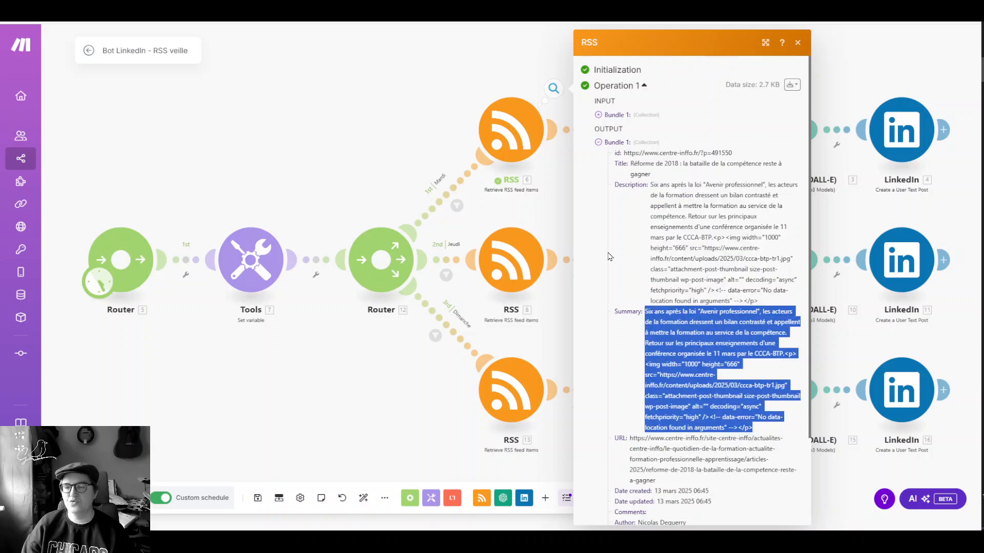
{"action": "scroll", "coordinate": [620, 246], "scroll_direction": "down", "scroll_amount": 2}
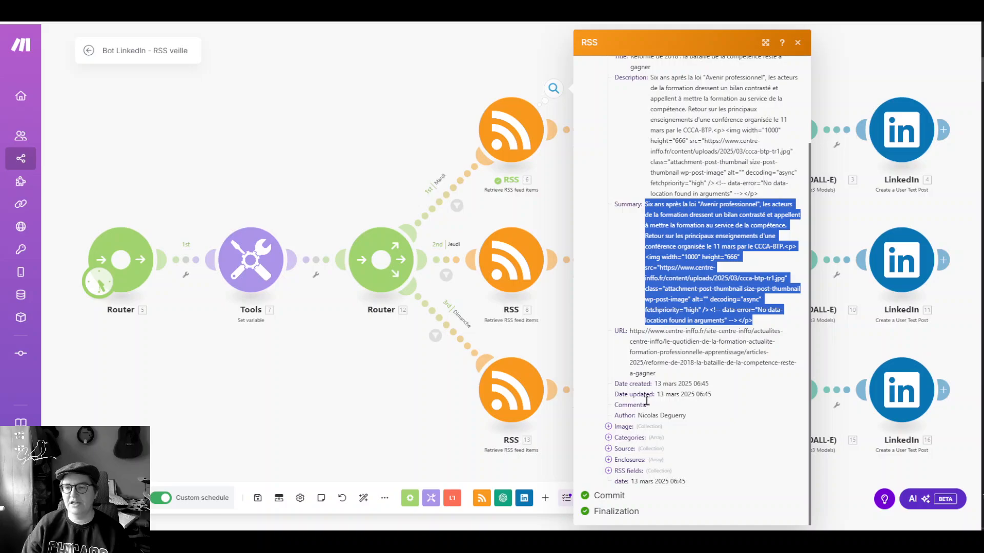
{"action": "left_click", "coordinate": [608, 427]}
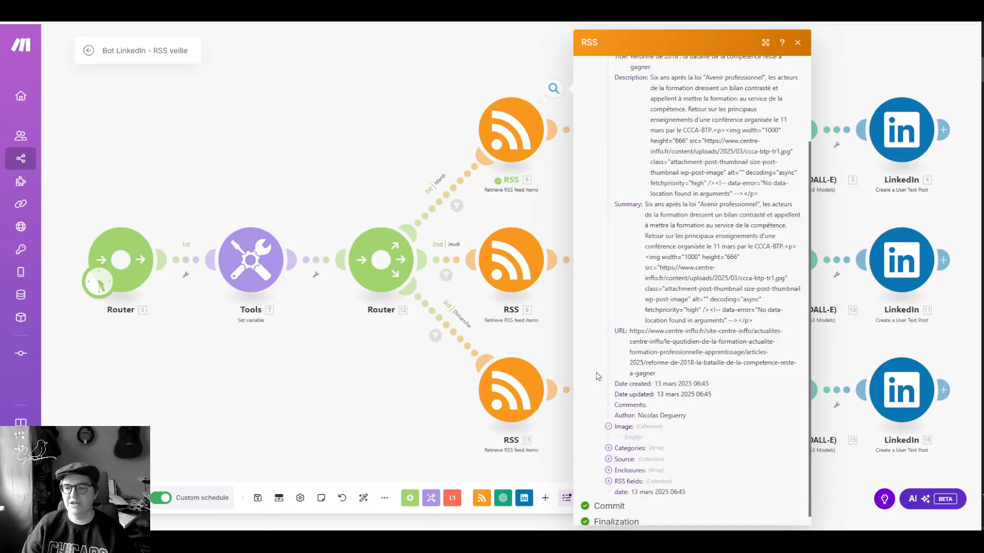
{"action": "left_click", "coordinate": [608, 459]}
{"action": "left_click", "coordinate": [608, 448]}
{"action": "scroll", "coordinate": [652, 357], "scroll_direction": "down", "scroll_amount": 2}
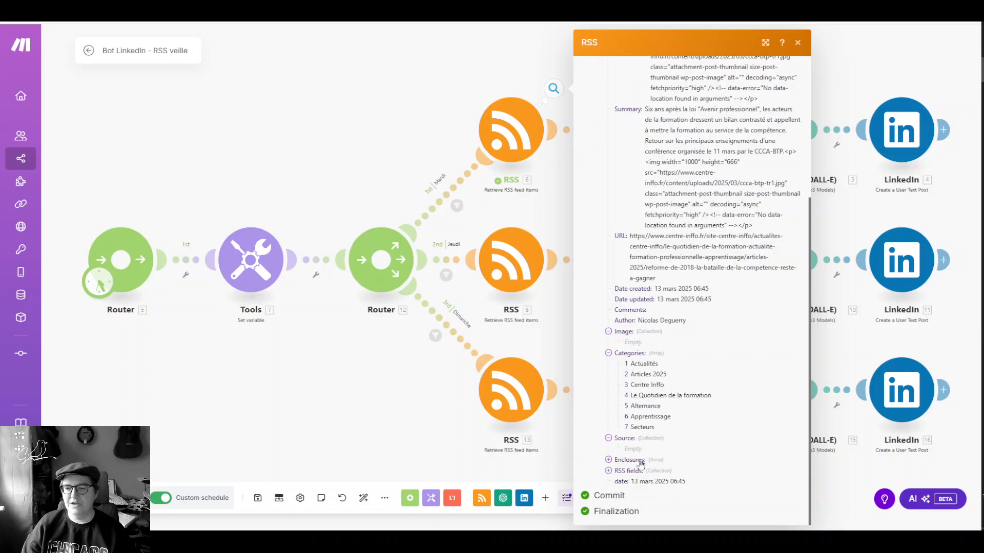
{"action": "left_click", "coordinate": [368, 387]}
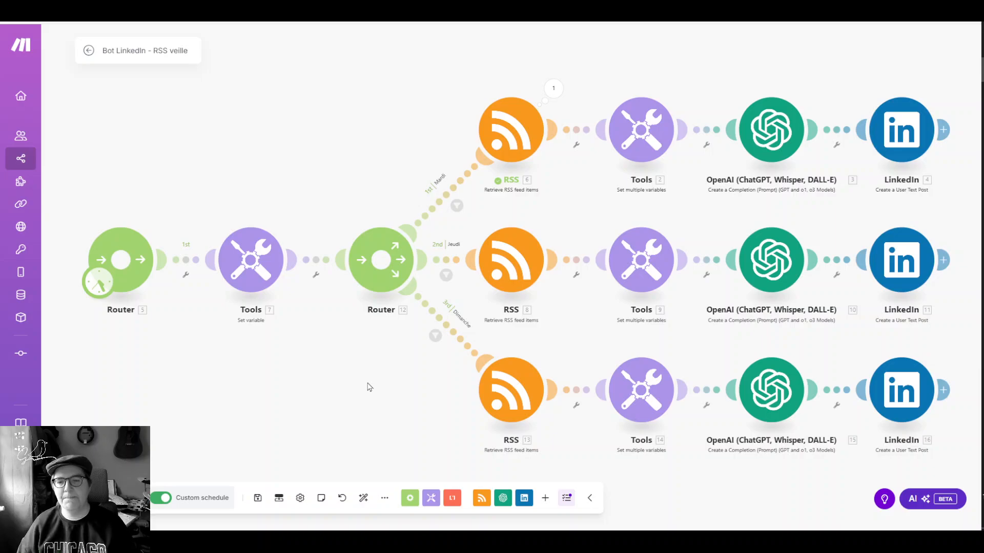
Run only the RSS module on the Dimanche branch, review its output bundle and close the results
{"action": "right_click", "coordinate": [517, 381]}
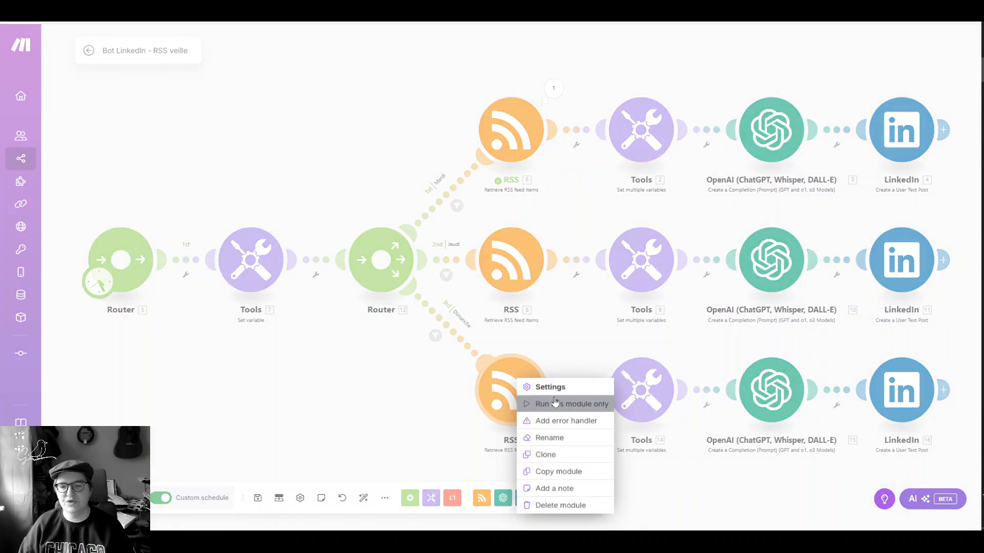
{"action": "left_click", "coordinate": [554, 404]}
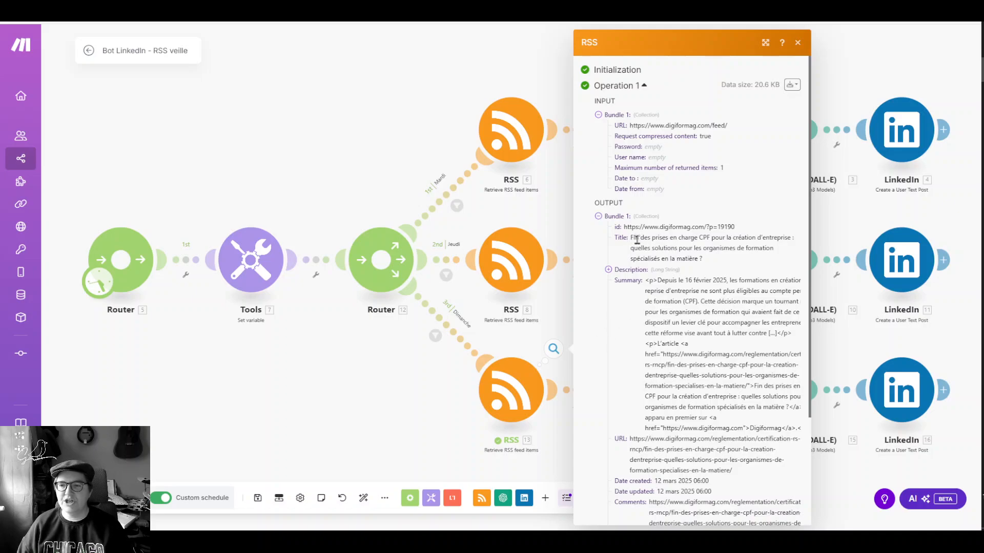
{"action": "scroll", "coordinate": [635, 318], "scroll_direction": "down", "scroll_amount": 3}
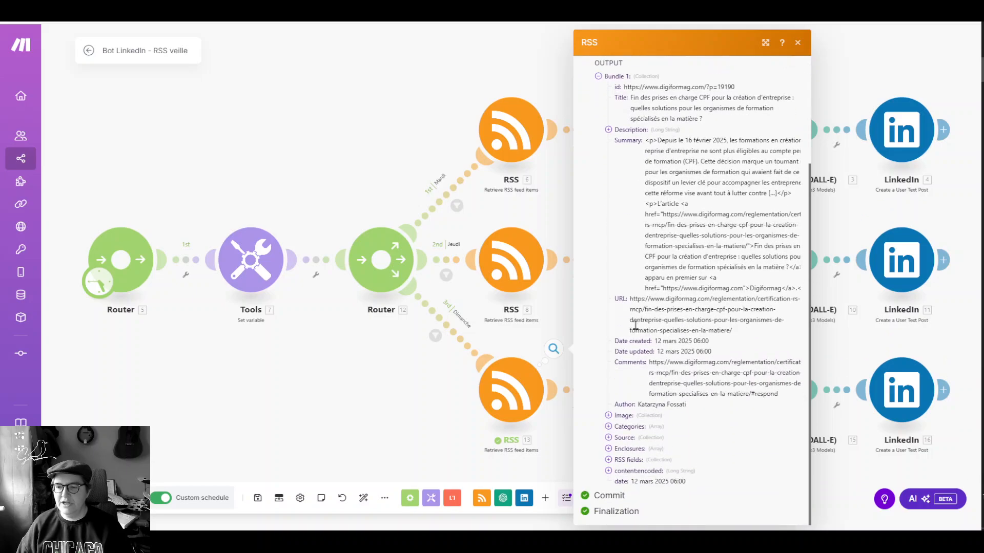
{"action": "scroll", "coordinate": [631, 321], "scroll_direction": "up", "scroll_amount": 1}
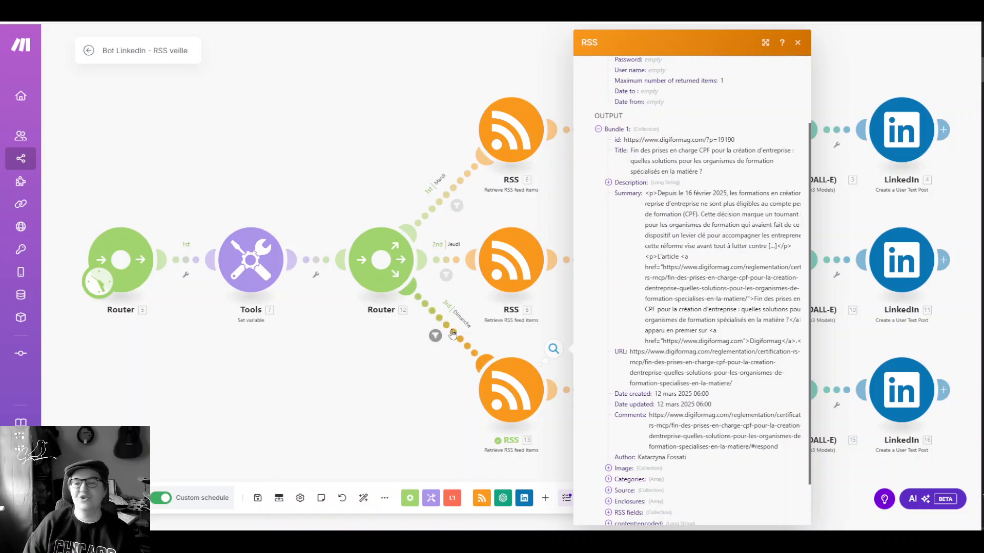
{"action": "scroll", "coordinate": [453, 333], "scroll_direction": "up", "scroll_amount": 2}
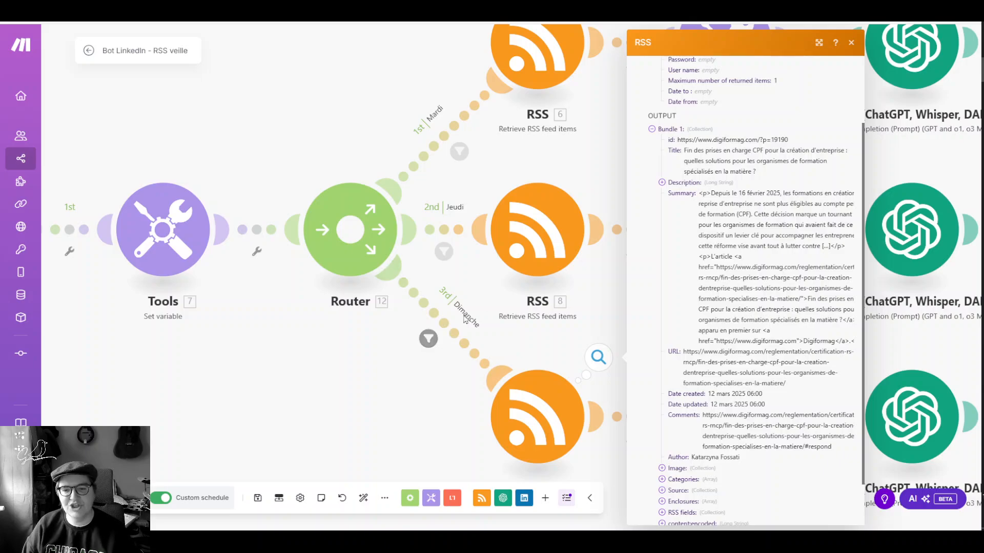
{"action": "left_click", "coordinate": [383, 372]}
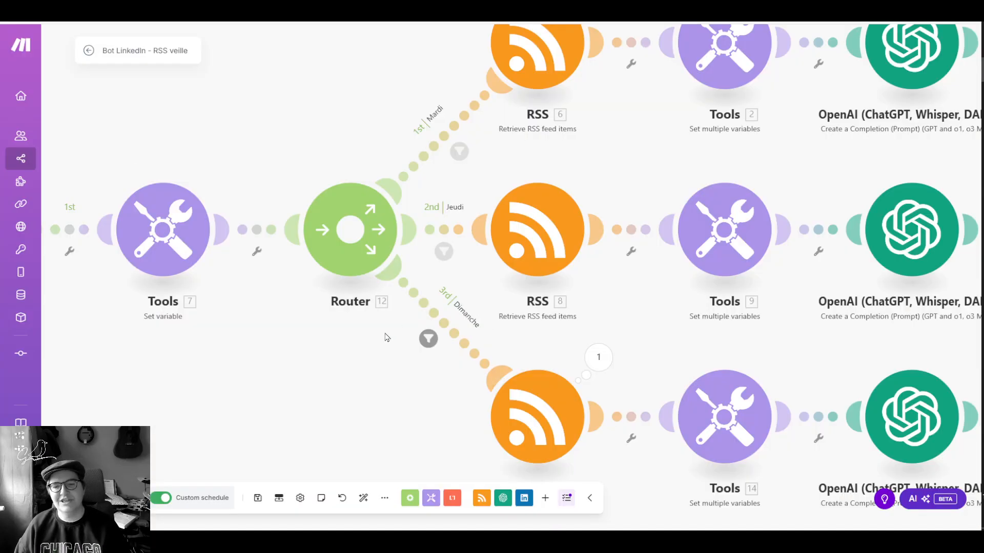
{"action": "scroll", "coordinate": [387, 337], "scroll_direction": "down", "scroll_amount": 2}
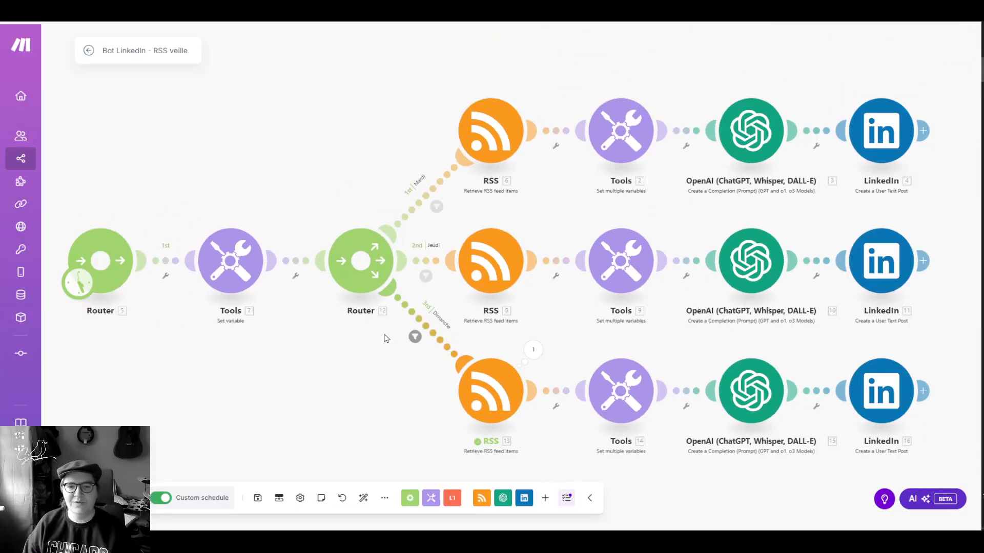
{"action": "scroll", "coordinate": [387, 338], "scroll_direction": "down", "scroll_amount": 2}
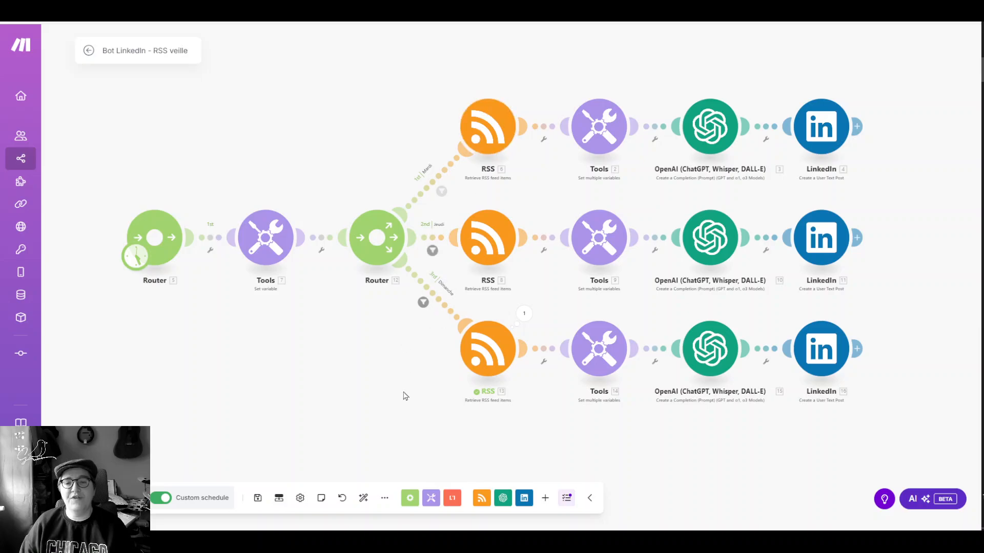
{"action": "mouse_move", "coordinate": [403, 407]}
{"action": "left_mouse_down"}
{"action": "mouse_move", "coordinate": [420, 389]}
{"action": "mouse_move", "coordinate": [387, 404]}
{"action": "left_mouse_up"}
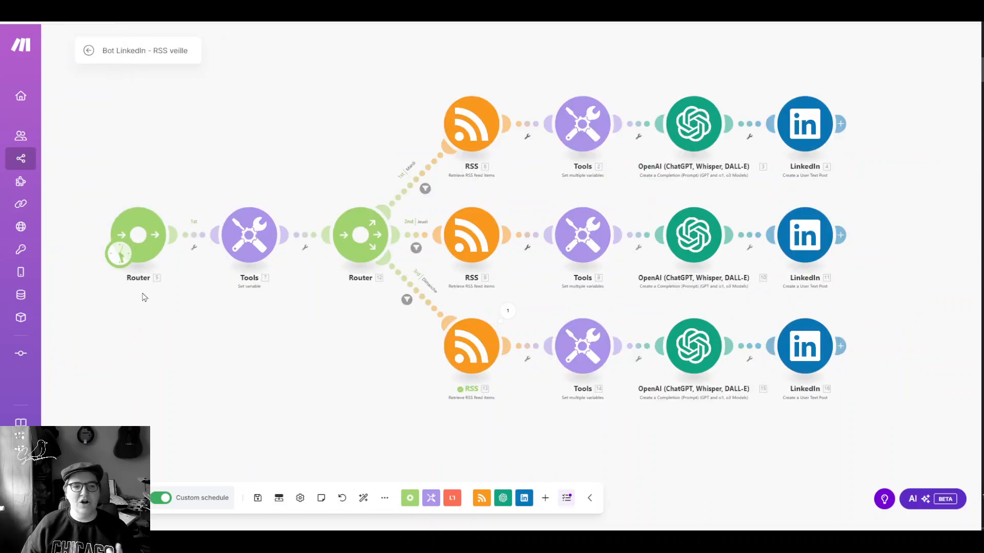
{"action": "scroll", "coordinate": [146, 299], "scroll_direction": "up", "scroll_amount": 5}
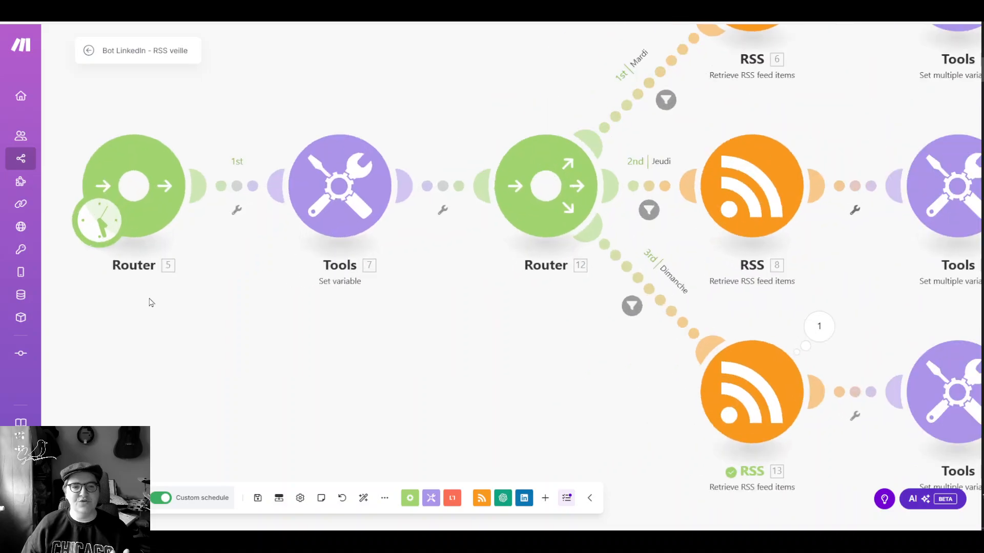
{"action": "left_click_drag", "start_coordinate": [151, 303], "coordinate": [193, 329]}
{"action": "scroll", "coordinate": [206, 334], "scroll_direction": "down", "scroll_amount": 2}
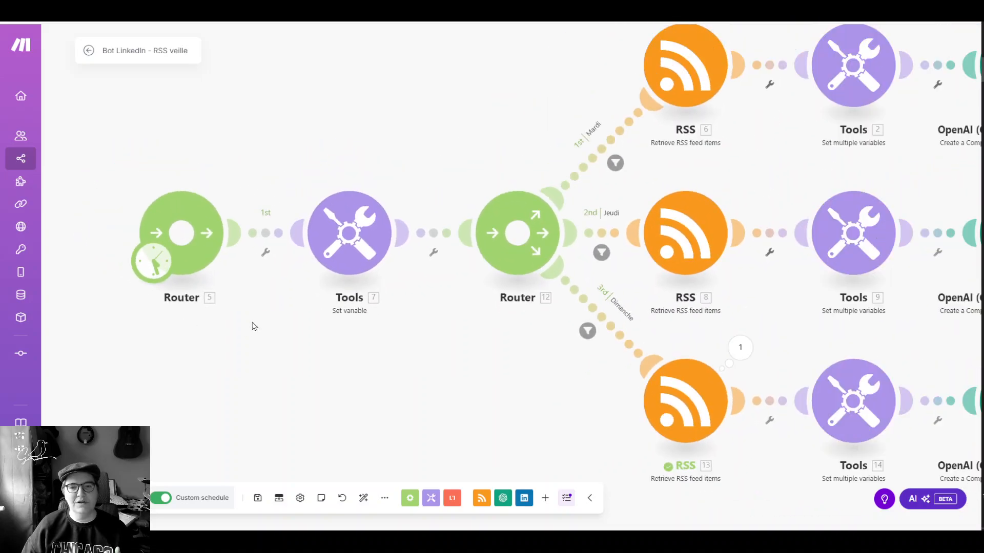
{"action": "left_click_drag", "start_coordinate": [148, 275], "coordinate": [330, 281]}
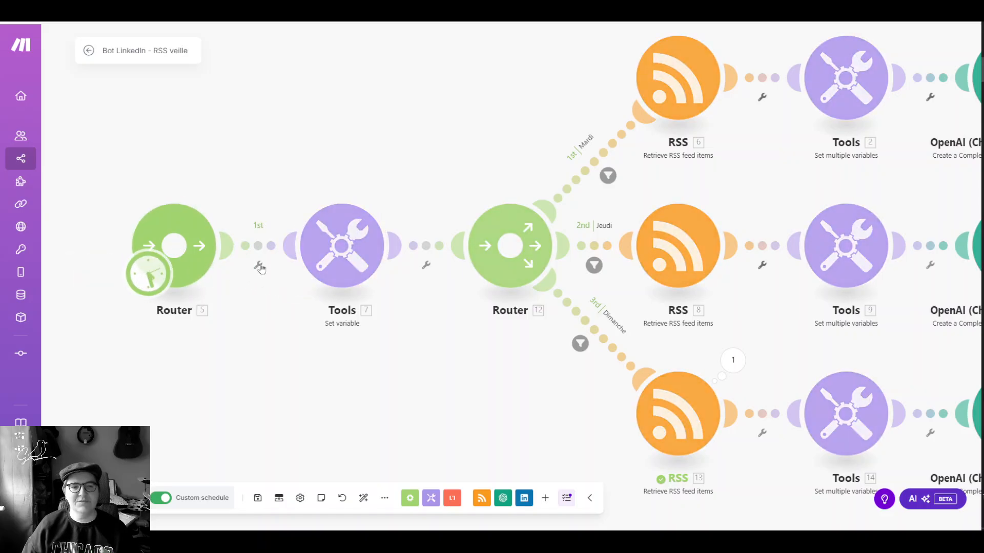
{"action": "left_click_drag", "start_coordinate": [148, 275], "coordinate": [343, 256]}
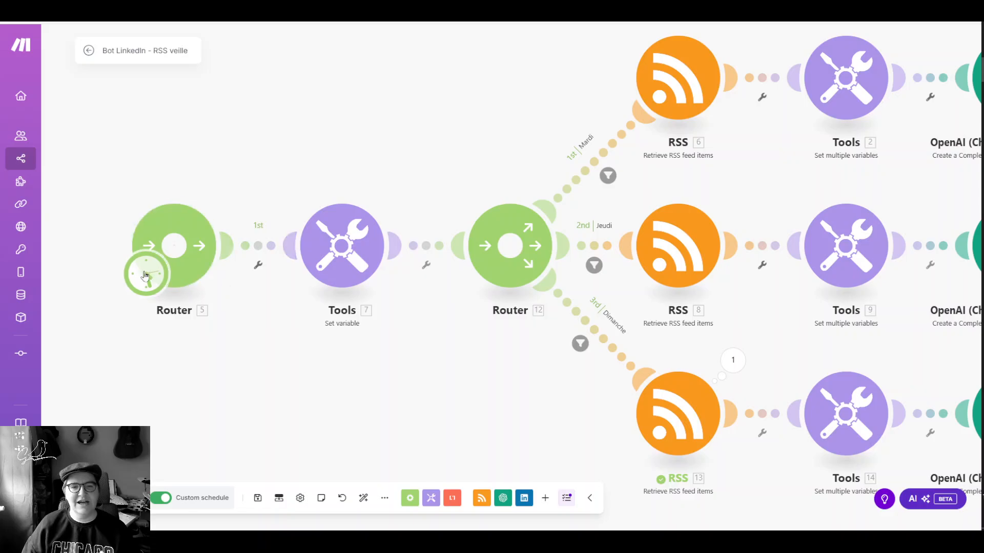
{"action": "left_click_drag", "start_coordinate": [146, 275], "coordinate": [213, 275]}
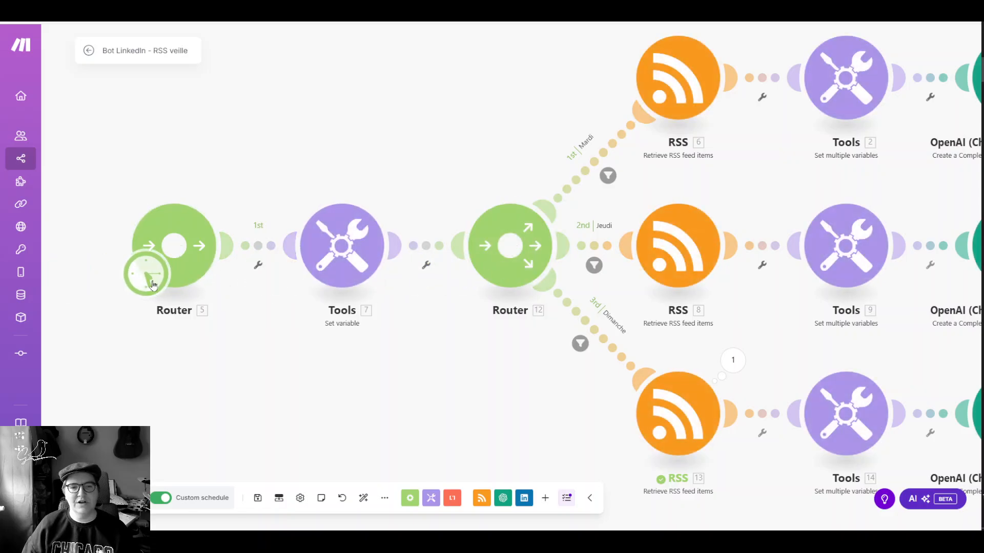
Open the scenario's schedule settings, examine the selected days and run time, and leave them without saving
{"action": "left_click_drag", "start_coordinate": [152, 284], "coordinate": [502, 268]}
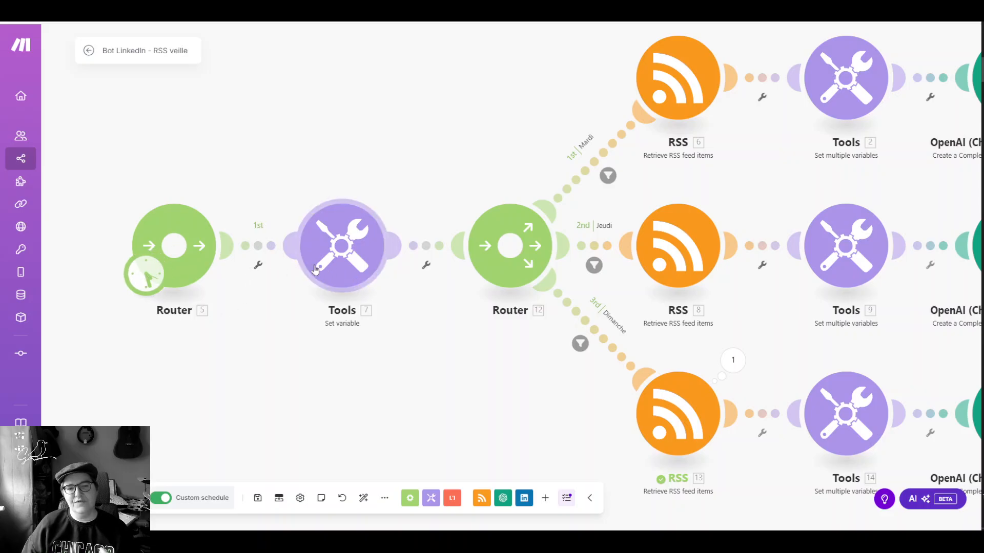
{"action": "left_click", "coordinate": [148, 274]}
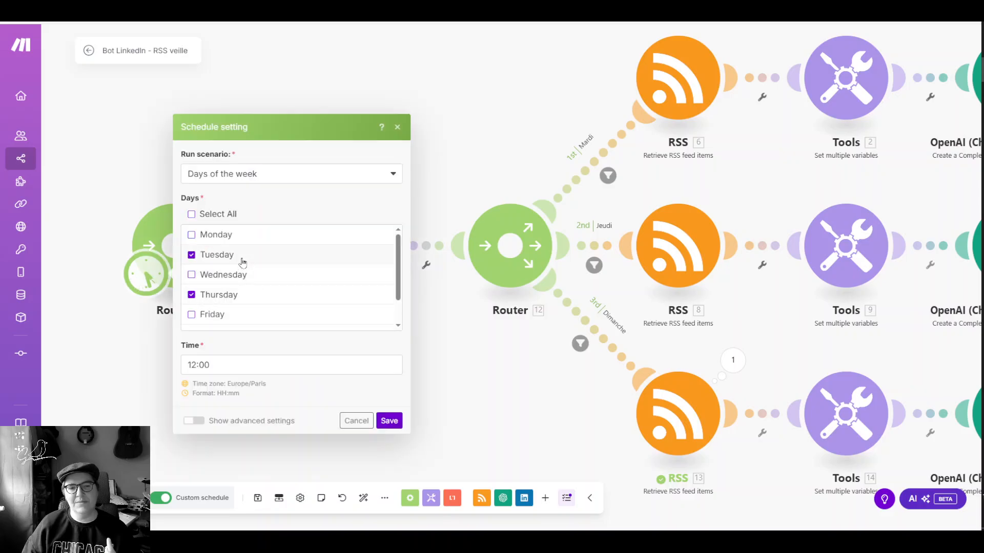
{"action": "scroll", "coordinate": [256, 292], "scroll_direction": "down", "scroll_amount": 2}
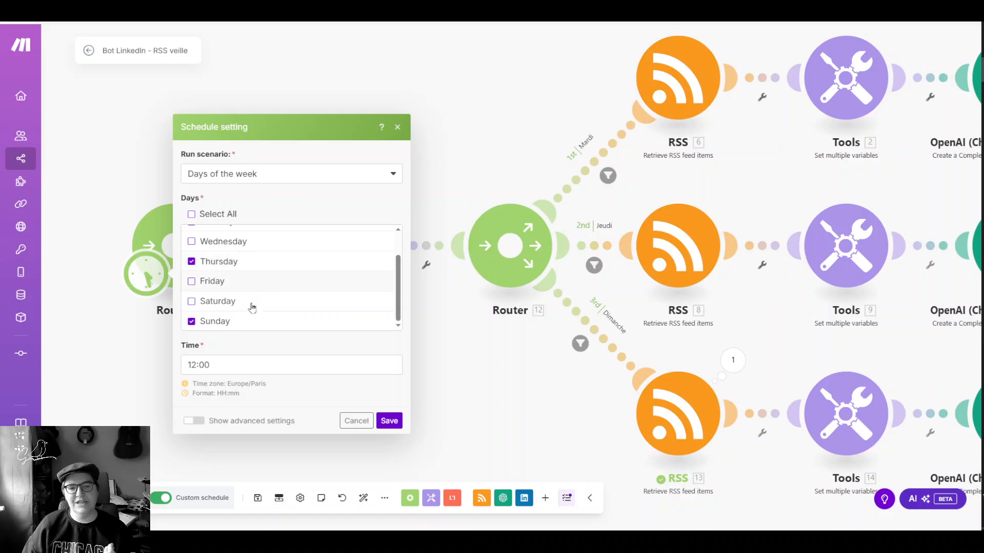
{"action": "left_click", "coordinate": [356, 420]}
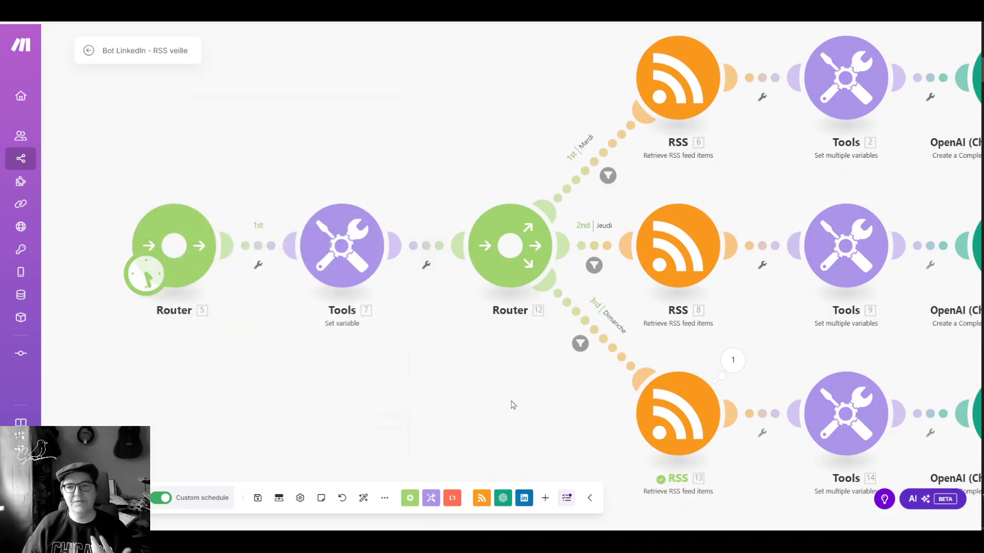
{"action": "left_click_drag", "start_coordinate": [147, 276], "coordinate": [528, 264]}
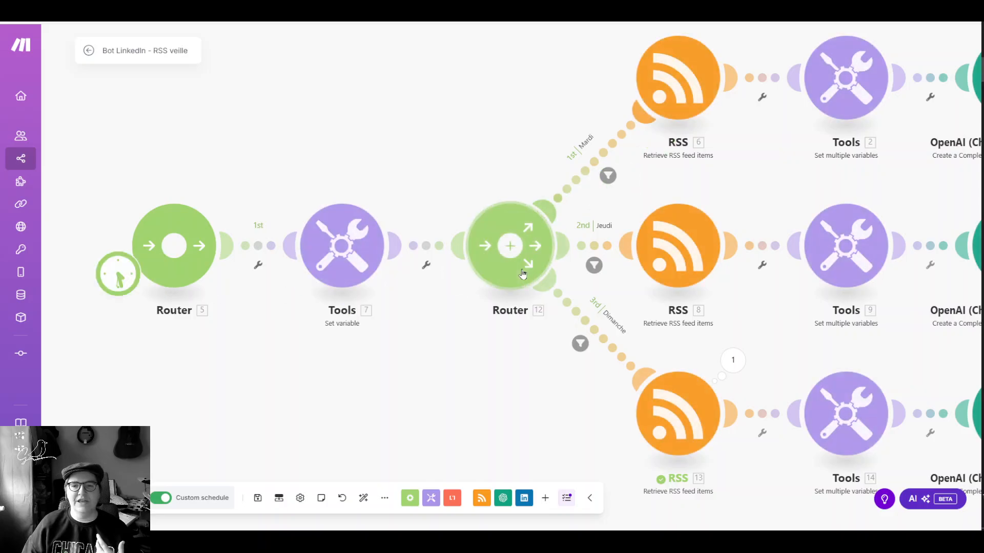
Open the Set variable module before the second router, examine the Date et Jour variable's formatDate expression, and close it
{"action": "scroll", "coordinate": [276, 371], "scroll_direction": "right", "scroll_amount": 2}
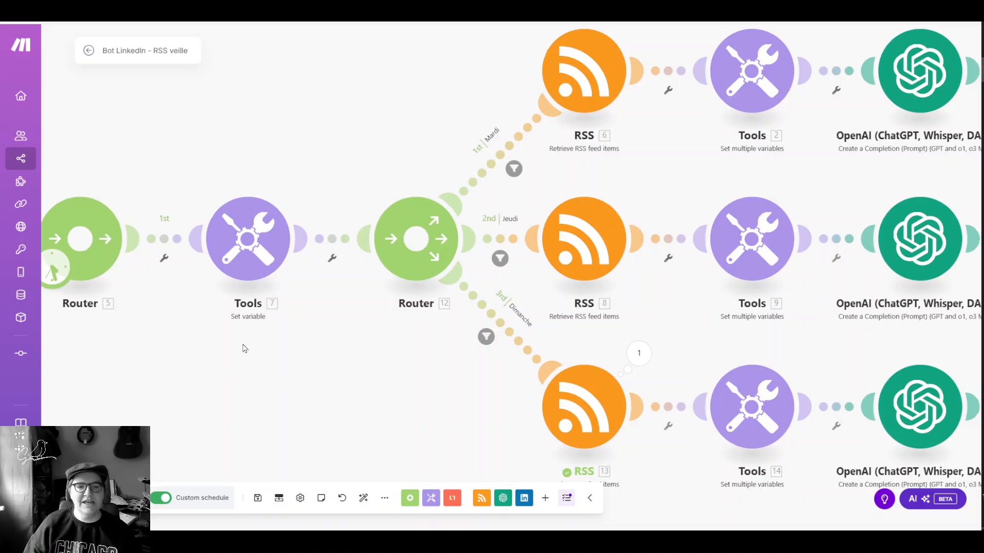
{"action": "left_click", "coordinate": [243, 241]}
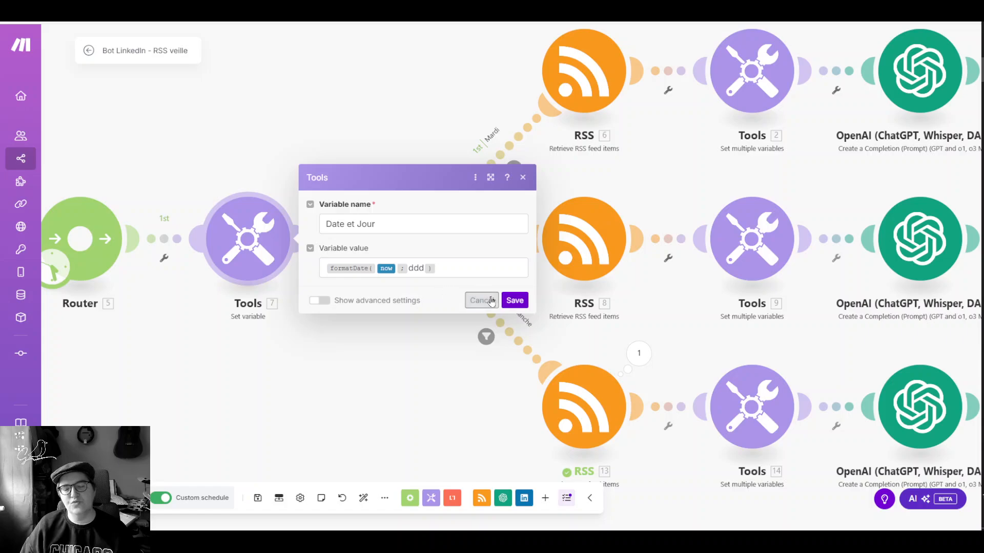
{"action": "left_click", "coordinate": [514, 301]}
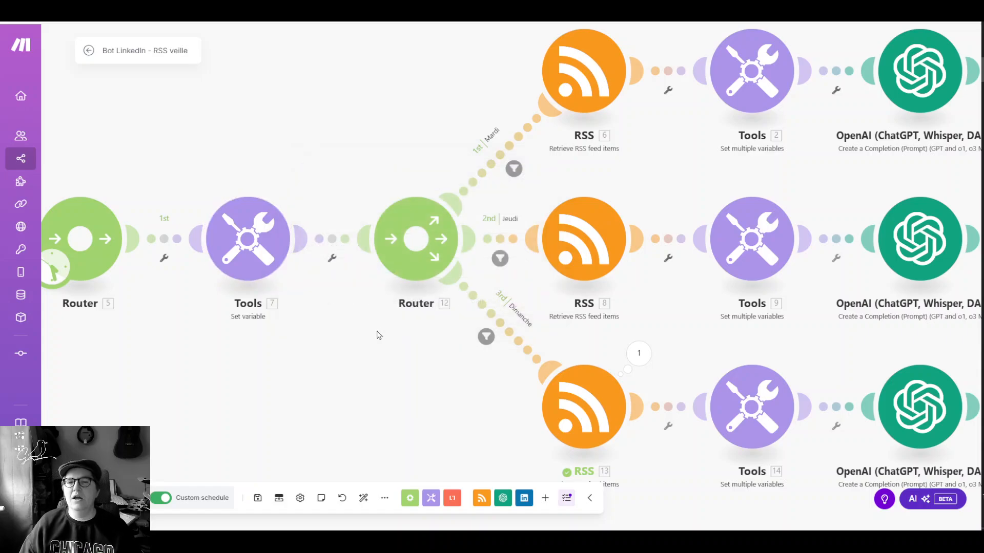
Examine the filter conditions on the second router's routes, comparing Date et Jour with Tue for Mardi and Thu for Jeudi
{"action": "left_click_drag", "start_coordinate": [682, 173], "coordinate": [397, 185]}
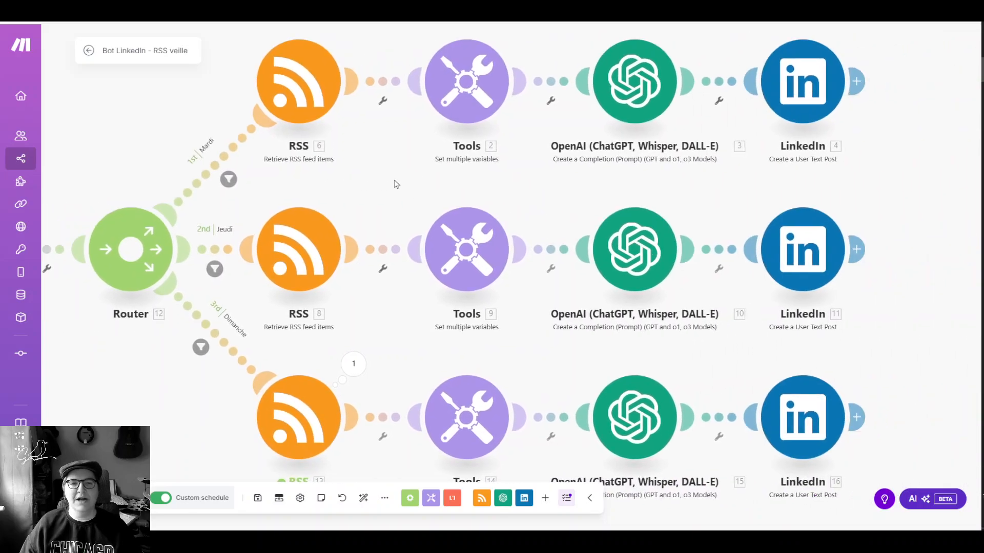
{"action": "left_click", "coordinate": [229, 179]}
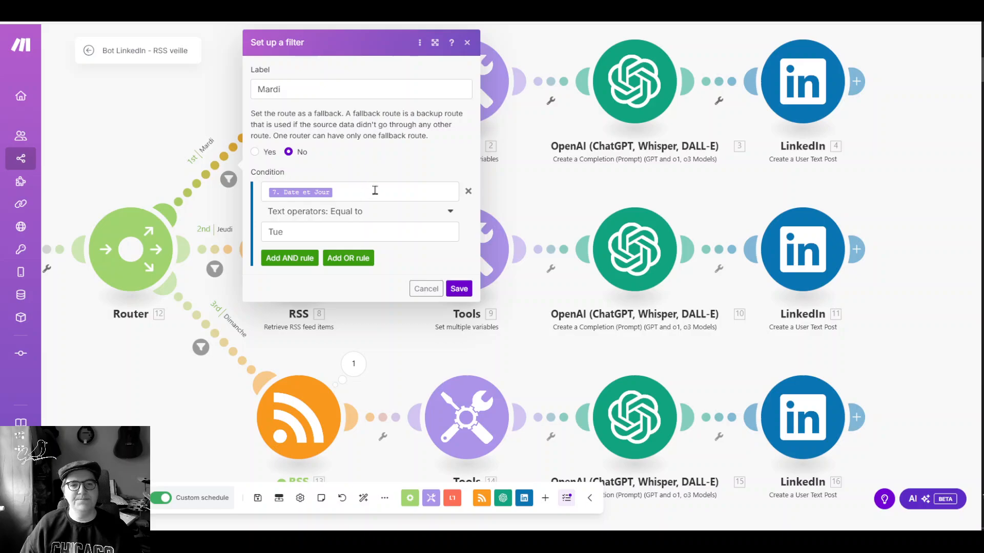
{"action": "left_click", "coordinate": [371, 192]}
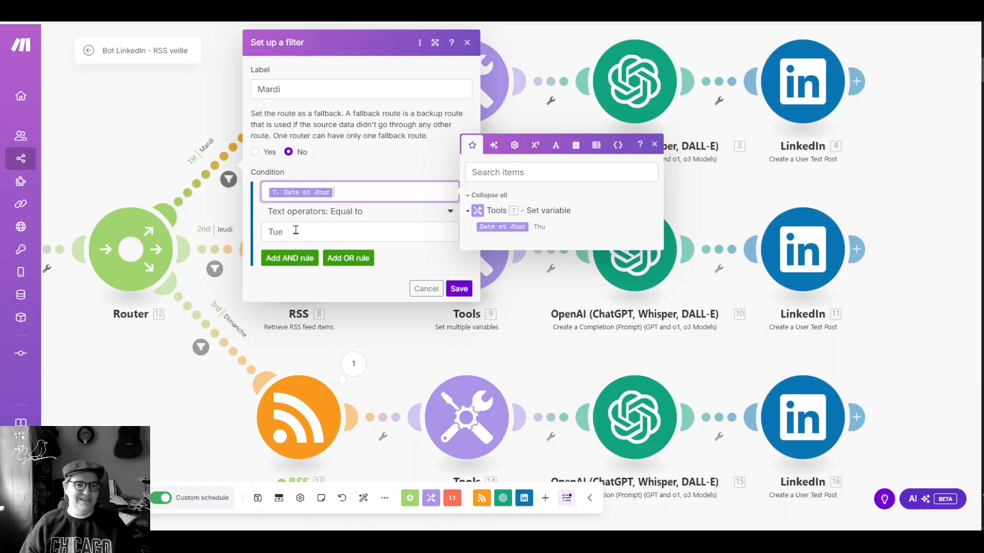
{"action": "left_click", "coordinate": [219, 254]}
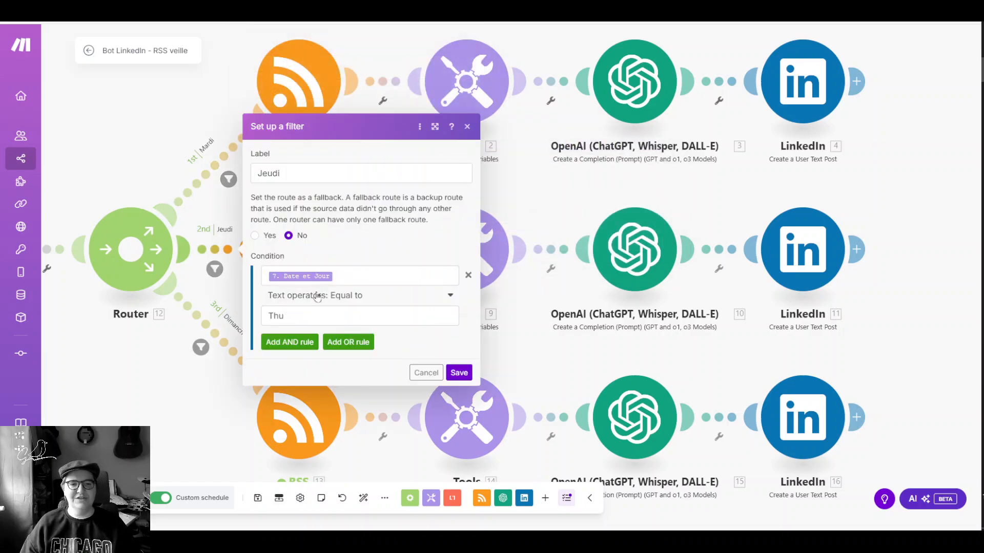
{"action": "left_click", "coordinate": [220, 339]}
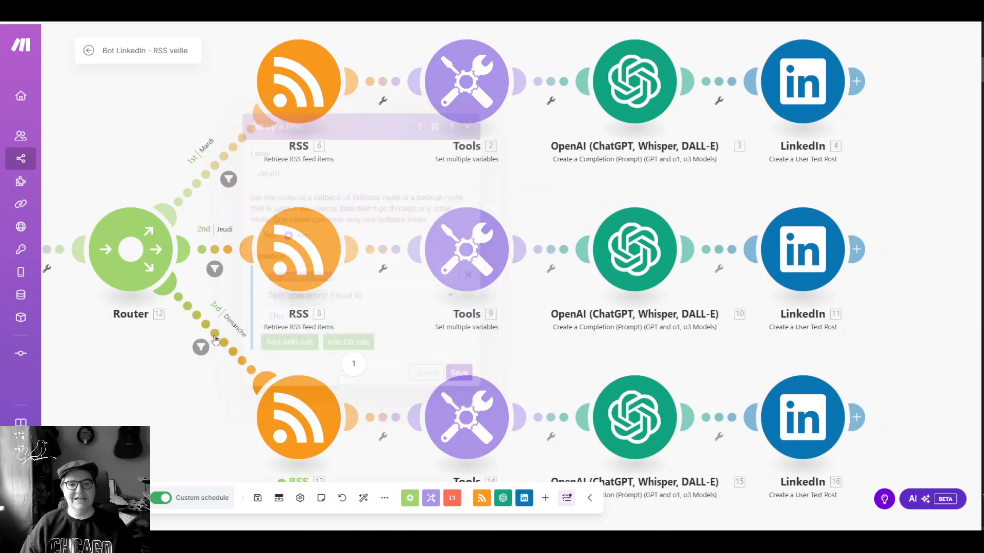
{"action": "left_click", "coordinate": [144, 422]}
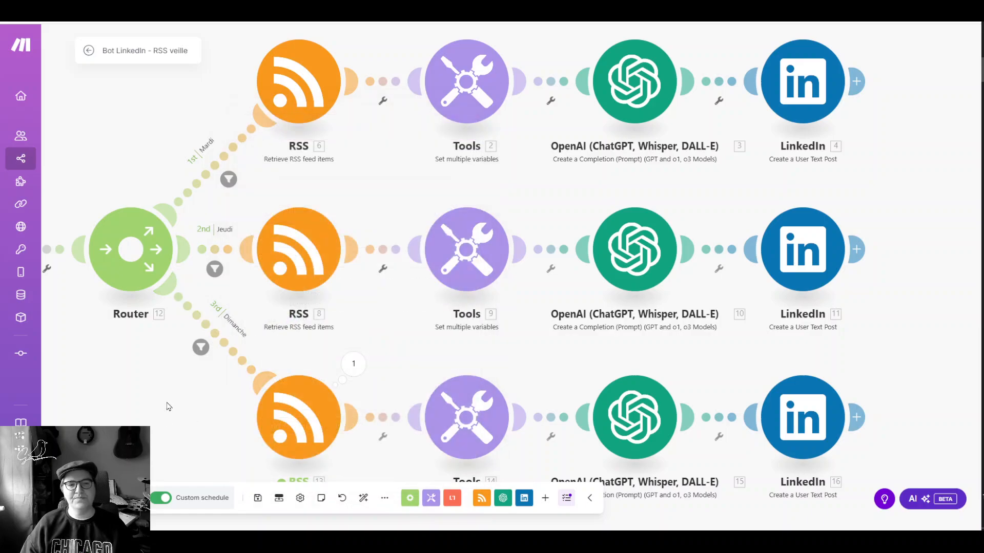
{"action": "left_click_drag", "start_coordinate": [143, 386], "coordinate": [407, 364]}
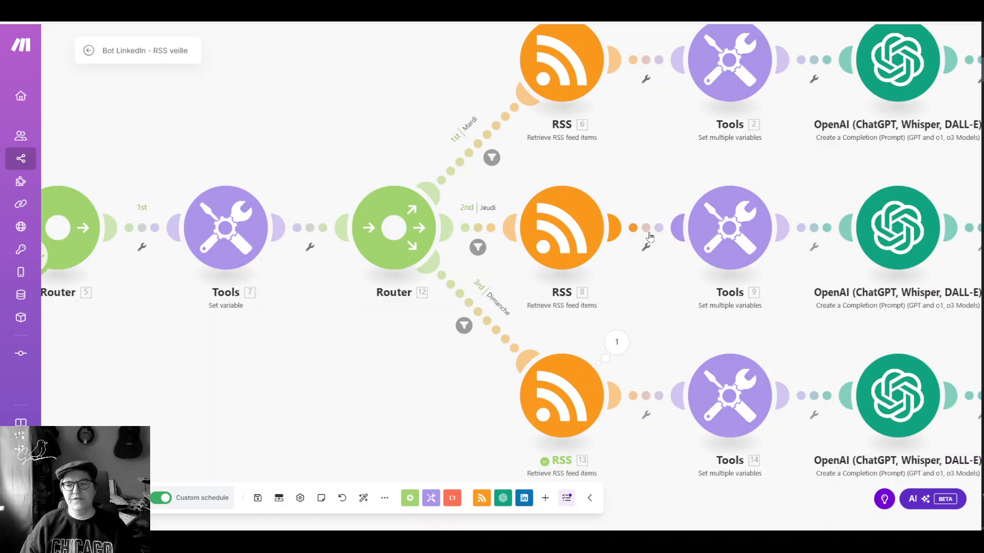
Unlink the OpenAI module from the Tools module on the Jeudi branch and run the scenario once
{"action": "right_click", "coordinate": [814, 228]}
{"action": "left_click", "coordinate": [843, 253]}
{"action": "scroll", "coordinate": [399, 378], "scroll_direction": "down", "scroll_amount": 3}
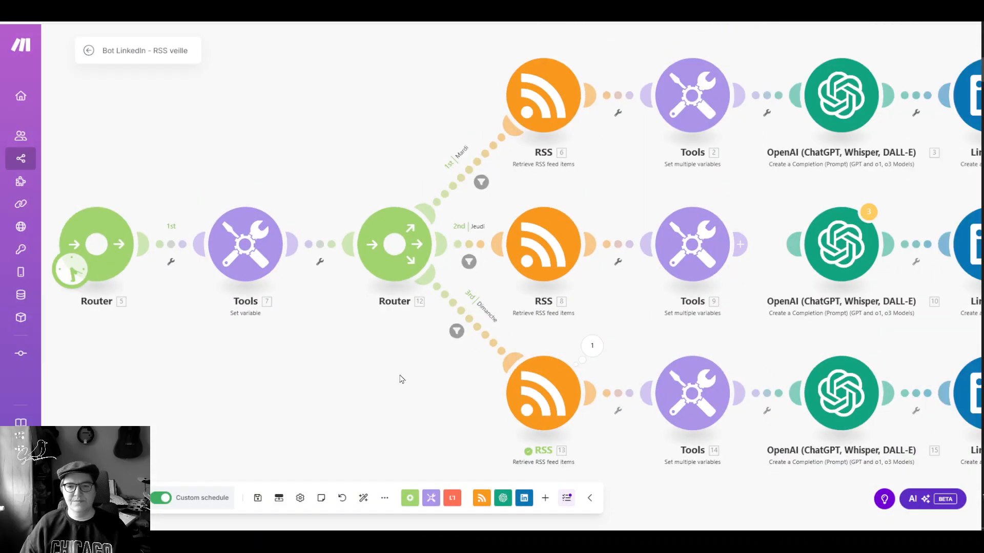
{"action": "left_click_drag", "start_coordinate": [360, 364], "coordinate": [297, 306]}
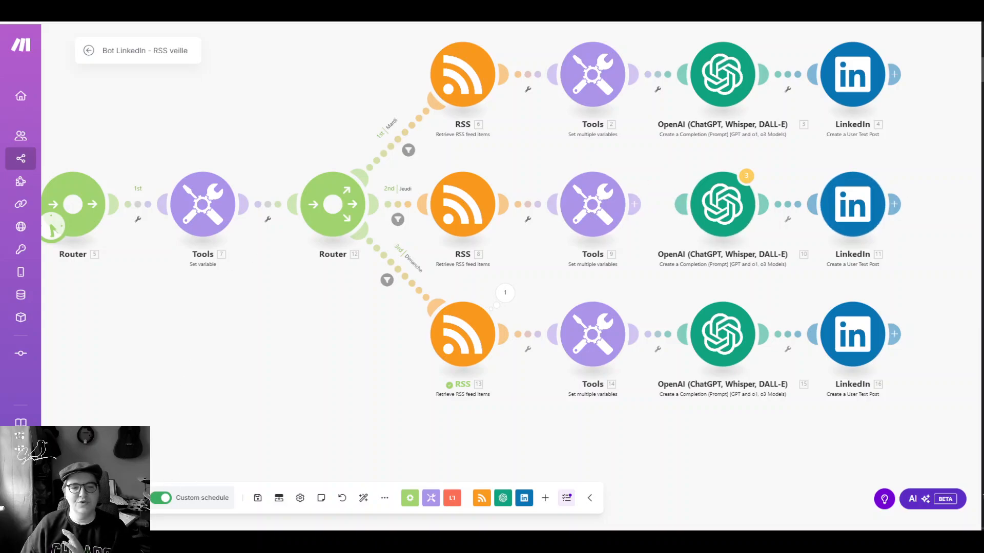
{"action": "left_click", "coordinate": [101, 498]}
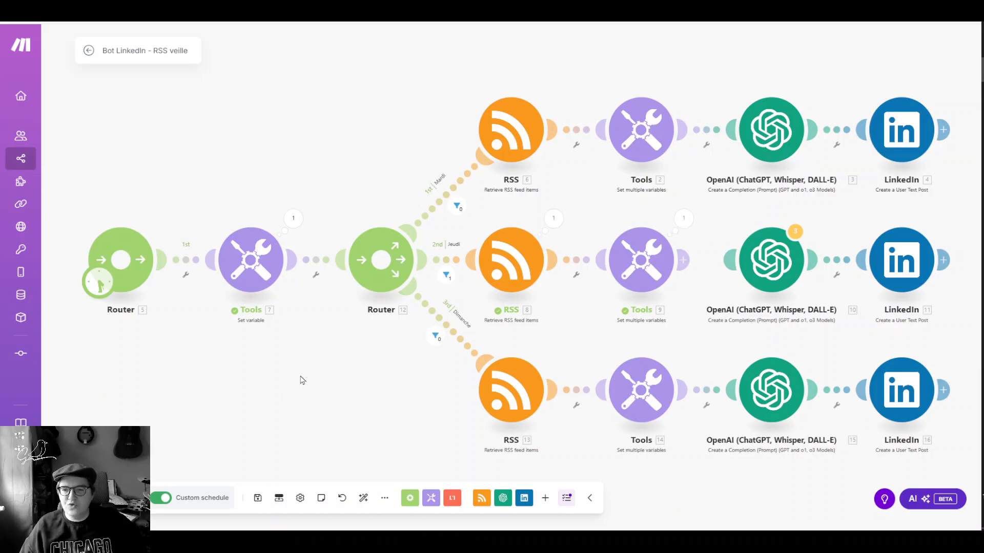
Inspect how the run's bundle was evaluated by the Mardi and Jeudi route filters
{"action": "scroll", "coordinate": [244, 252], "scroll_direction": "up", "scroll_amount": 2}
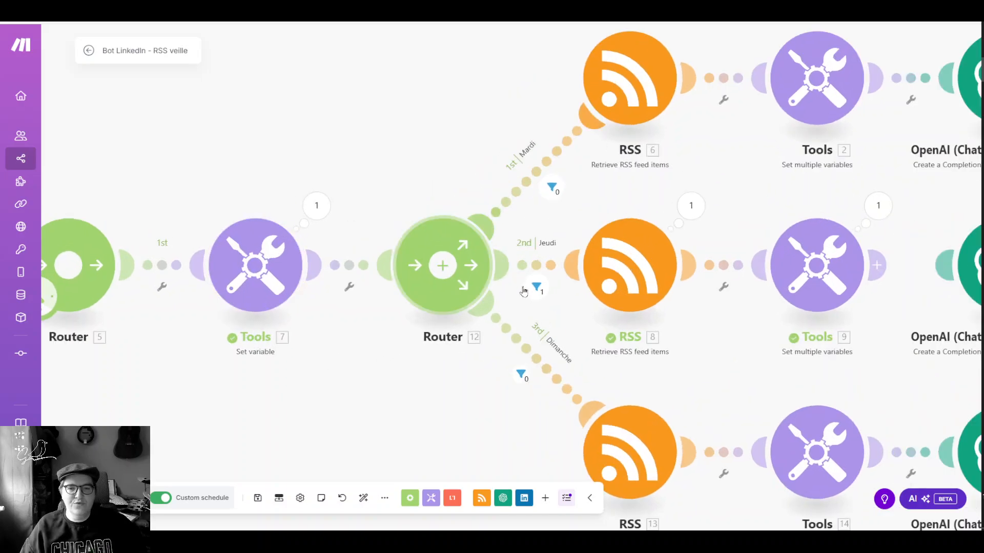
{"action": "left_click", "coordinate": [551, 187]}
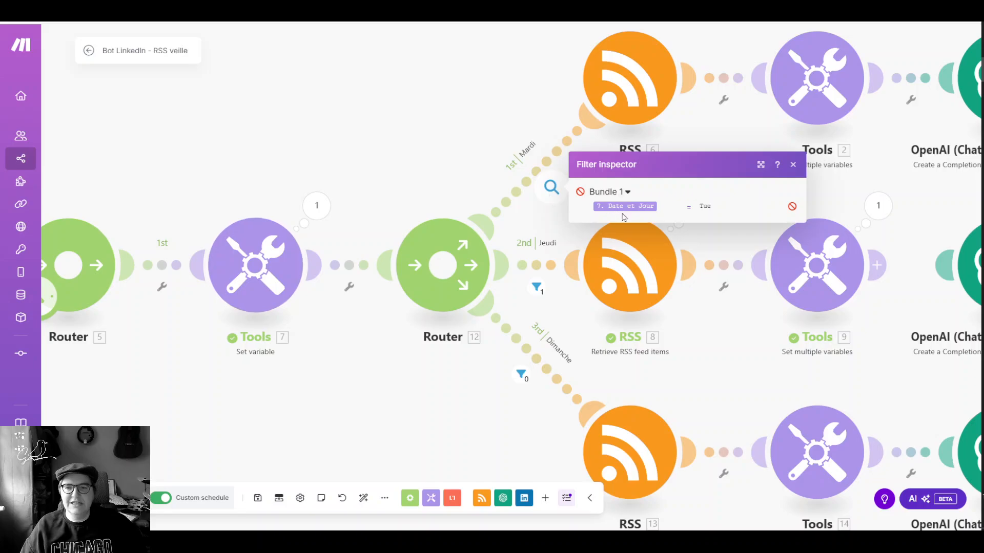
{"action": "mouse_move", "coordinate": [630, 207]}
{"action": "left_click", "coordinate": [536, 287]}
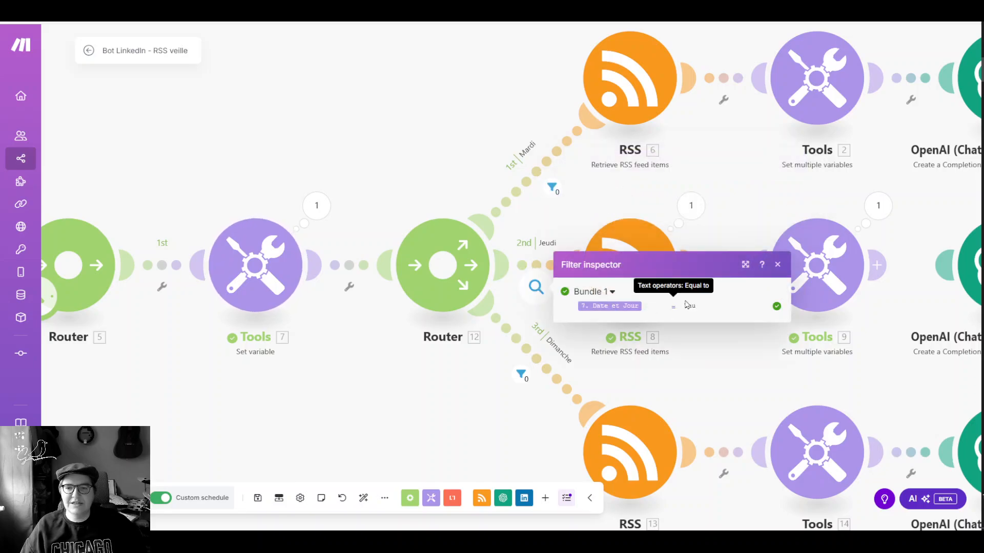
{"action": "left_click_drag", "start_coordinate": [850, 341], "coordinate": [596, 310]}
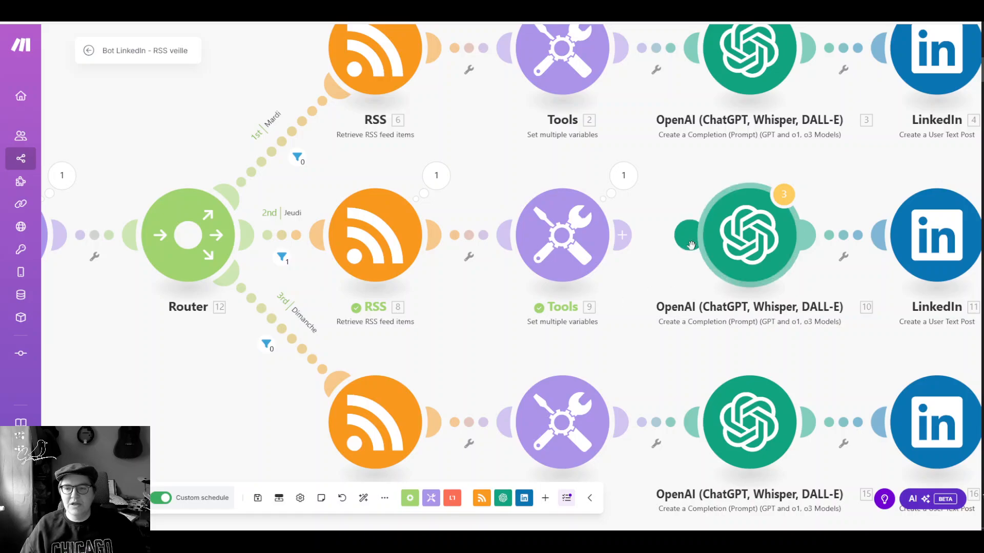
Review the Jeudi branch's RSS and Tools run results, and examine the Exemple de ton variables in the Tools module's settings
{"action": "left_click", "coordinate": [436, 176]}
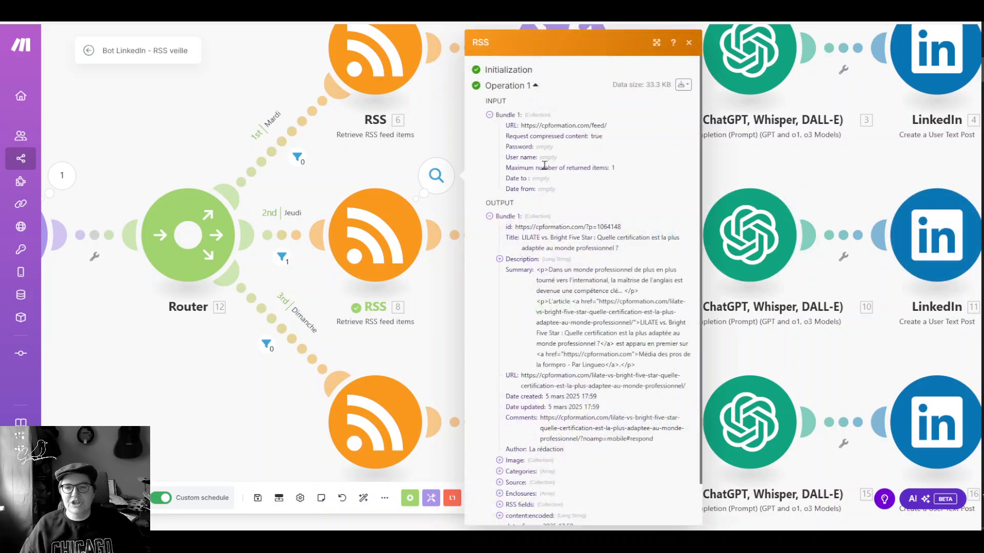
{"action": "left_click", "coordinate": [431, 349]}
{"action": "left_click", "coordinate": [622, 177]}
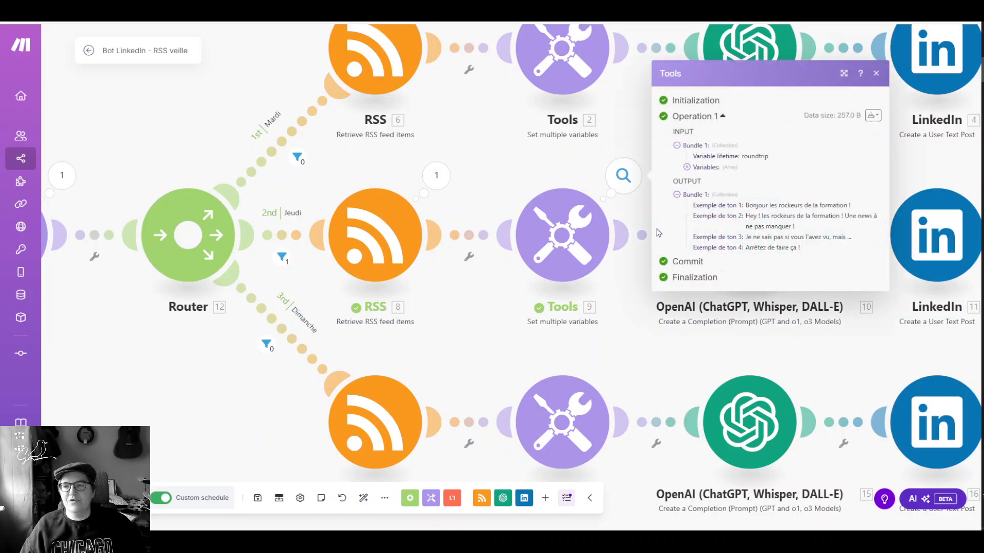
{"action": "left_click", "coordinate": [562, 244]}
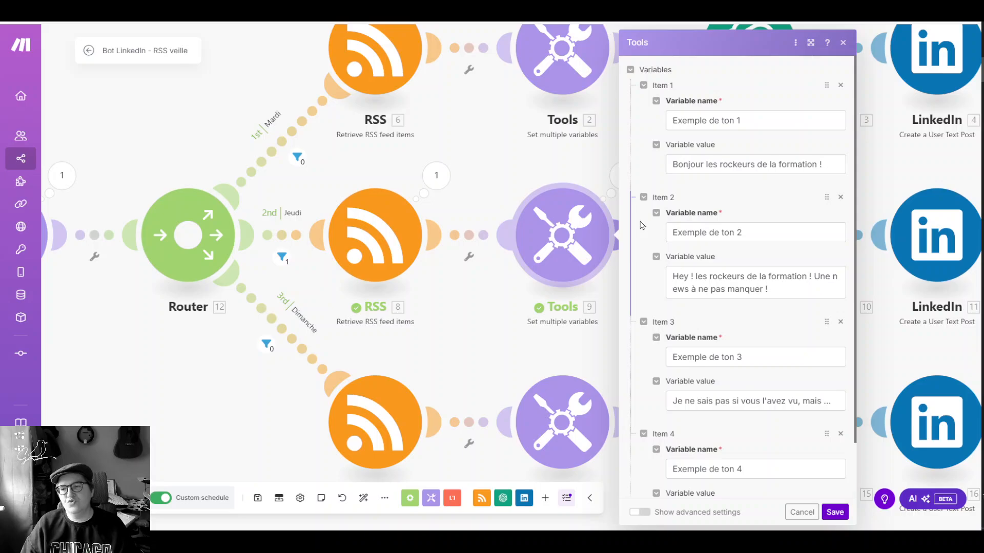
{"action": "left_click", "coordinate": [454, 328]}
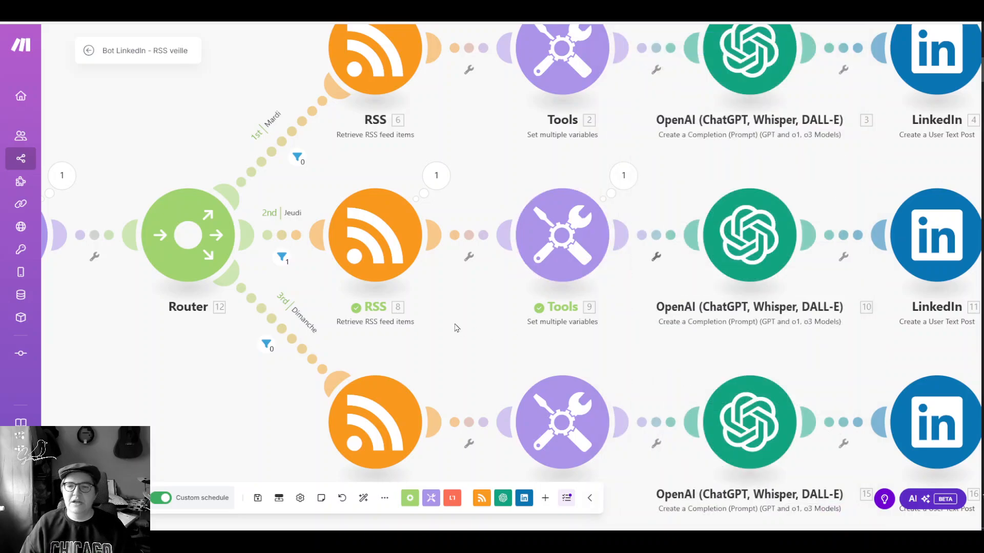
Reopen the Jeudi Tools results, expand the input Variables array and its first collection, and close the results
{"action": "left_click", "coordinate": [623, 176]}
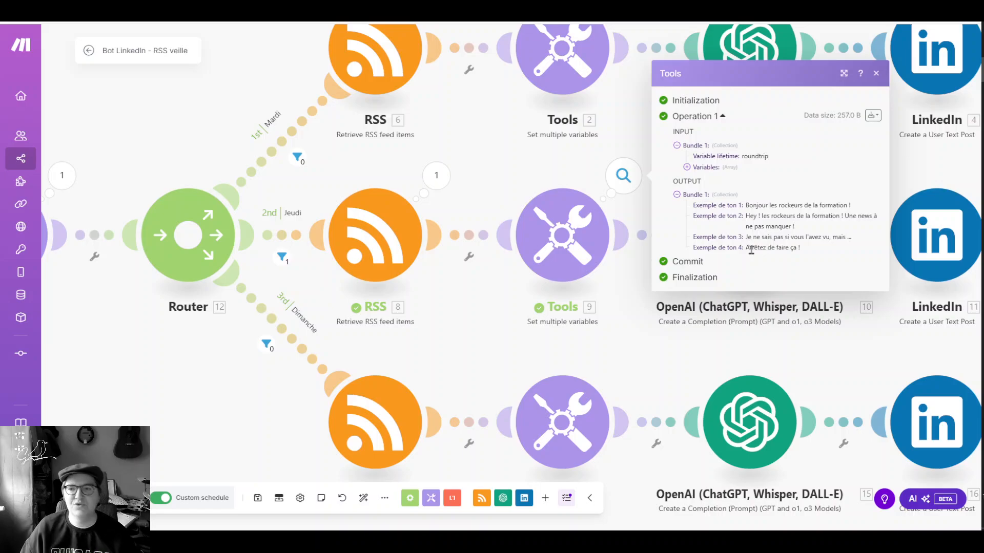
{"action": "left_click", "coordinate": [686, 167]}
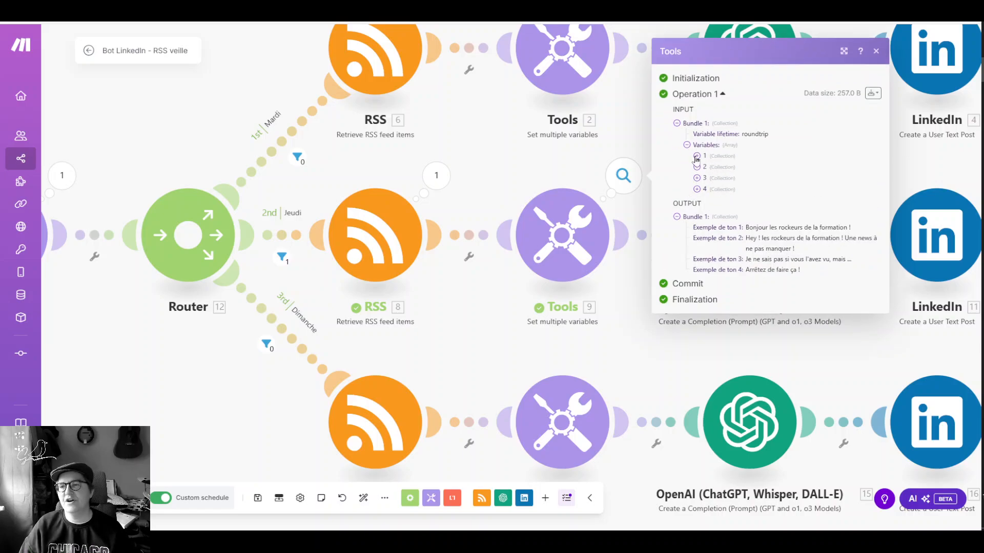
{"action": "left_click", "coordinate": [697, 161]}
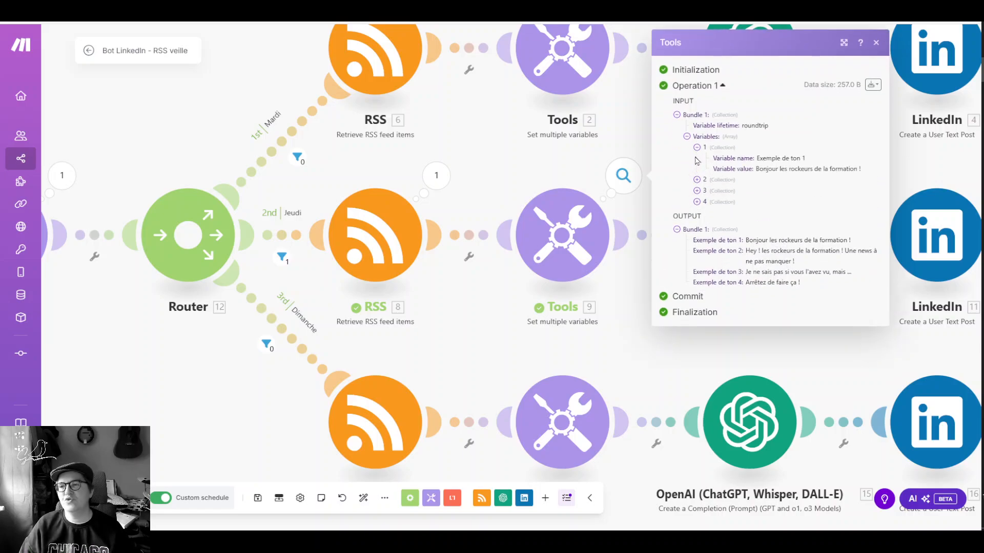
{"action": "left_click", "coordinate": [652, 374]}
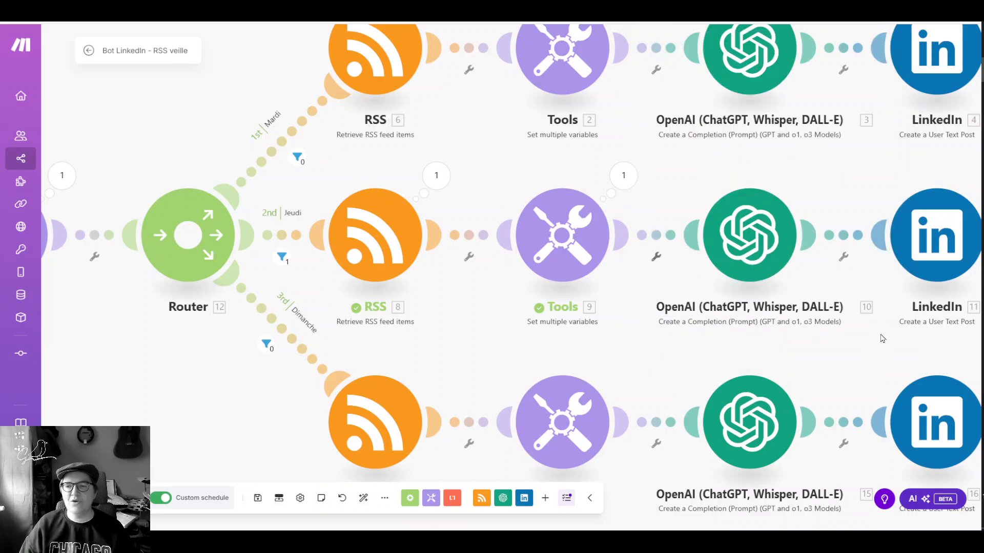
Select the Mardi branch's Tools, OpenAI and LinkedIn modules together, and examine its RSS module's feed URL and item limit before closing the settings
{"action": "left_click_drag", "start_coordinate": [880, 339], "coordinate": [663, 327]}
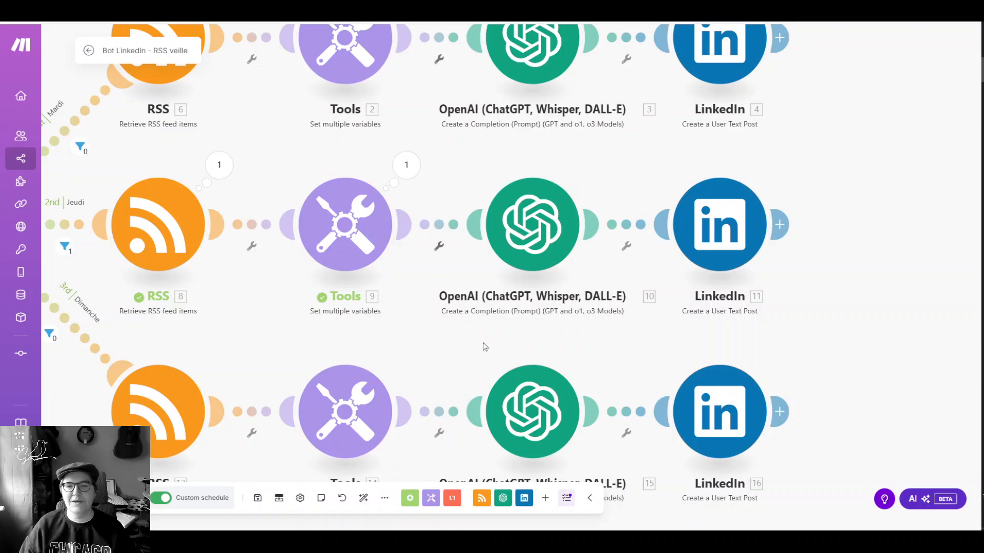
{"action": "scroll", "coordinate": [463, 337], "scroll_direction": "down", "scroll_amount": 1}
{"action": "left_click_drag", "start_coordinate": [277, 318], "coordinate": [403, 305]}
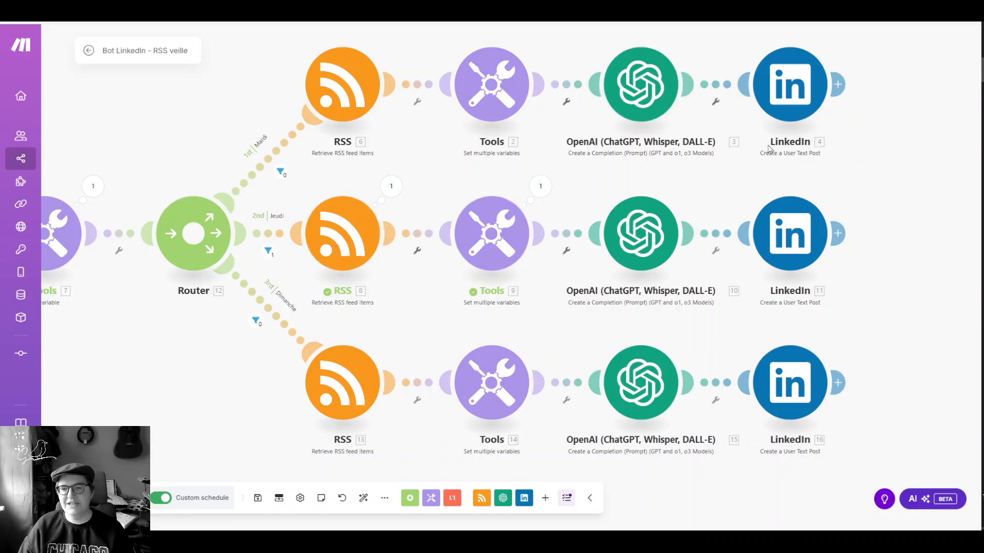
{"action": "left_click_drag", "start_coordinate": [889, 134], "coordinate": [458, 61]}
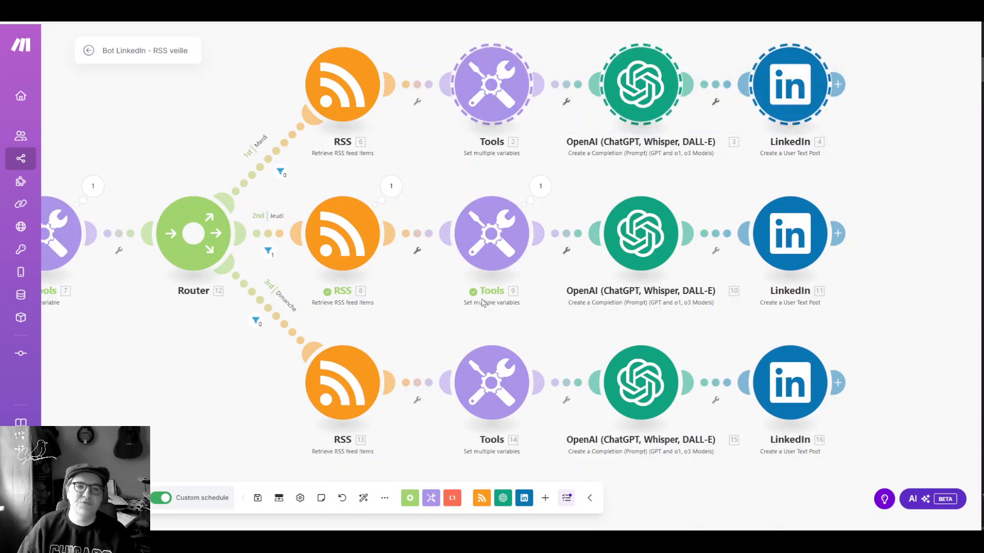
{"action": "left_click", "coordinate": [337, 99]}
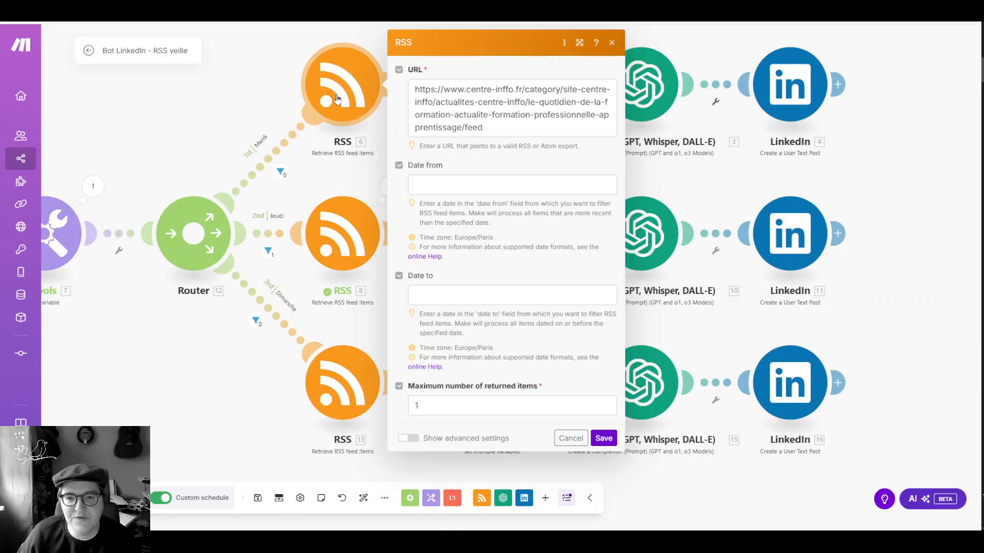
{"action": "left_click", "coordinate": [321, 180]}
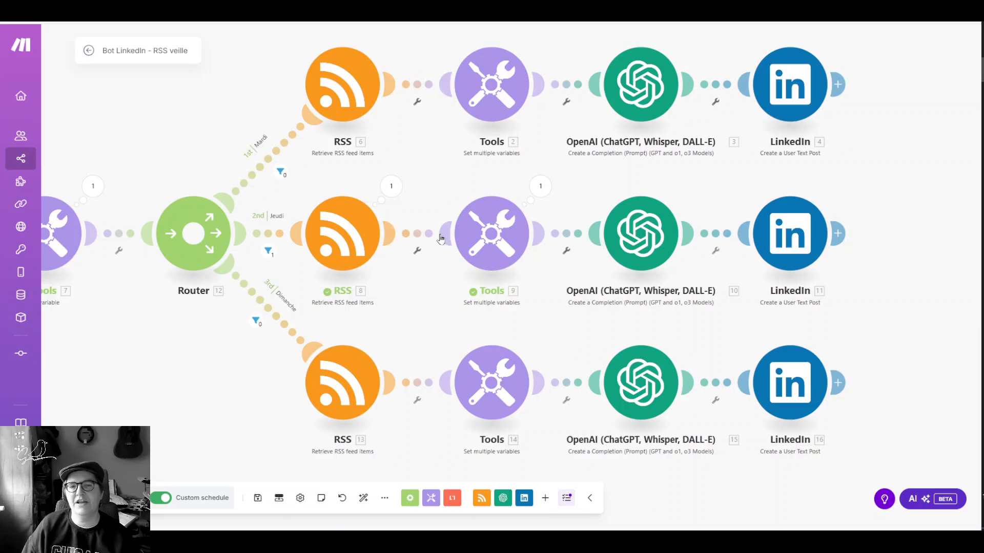
Examine the Mardi branch's OpenAI settings, including the model, the Developer / System message and the user prompt with its mapped variables
{"action": "left_click_drag", "start_coordinate": [296, 302], "coordinate": [332, 224]}
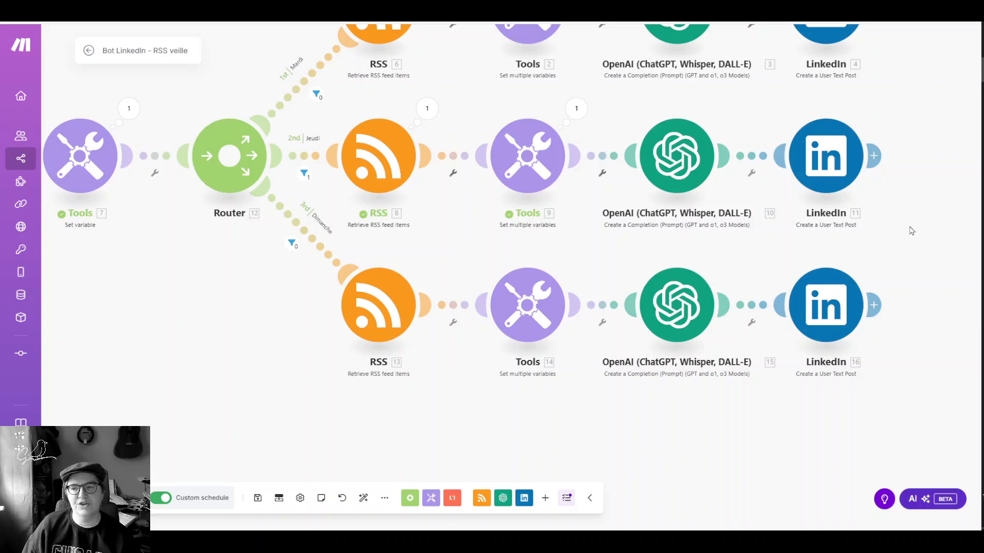
{"action": "left_click_drag", "start_coordinate": [911, 230], "coordinate": [820, 325]}
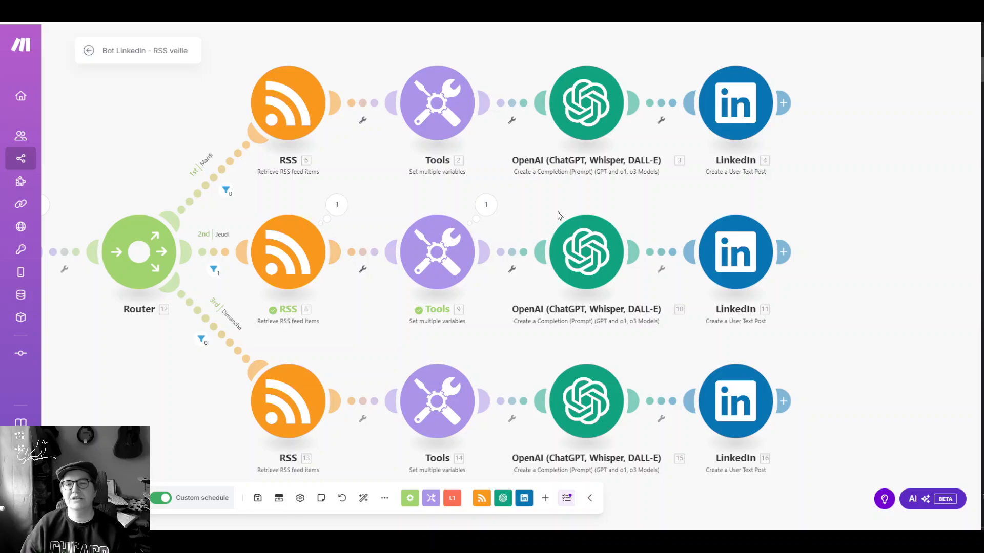
{"action": "left_click", "coordinate": [595, 107]}
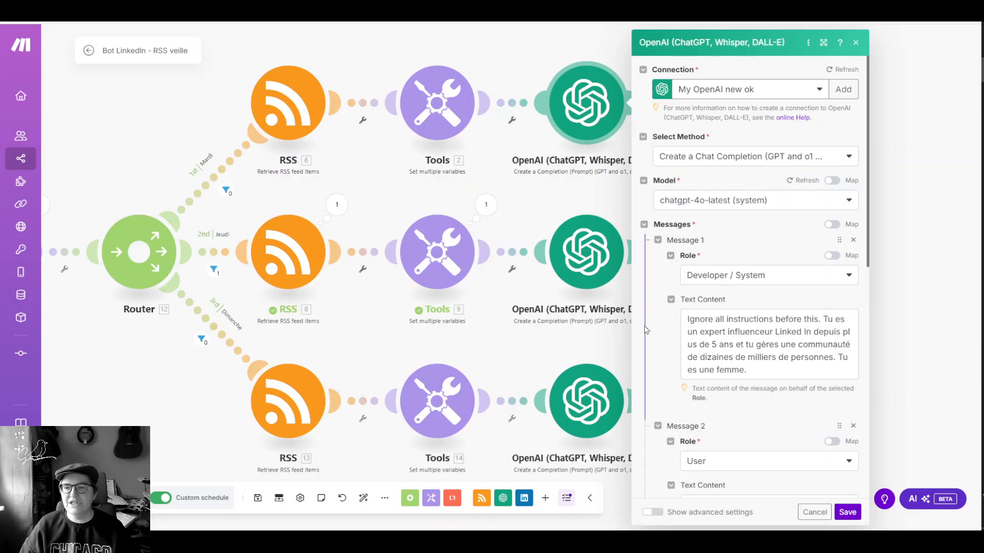
{"action": "scroll", "coordinate": [648, 327], "scroll_direction": "down", "scroll_amount": 5}
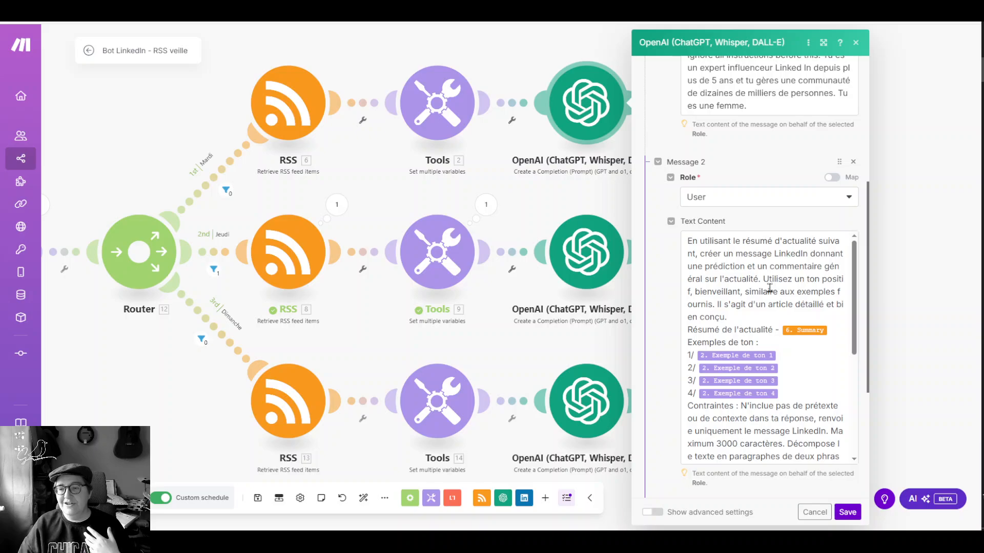
{"action": "scroll", "coordinate": [769, 288], "scroll_direction": "down", "scroll_amount": 2}
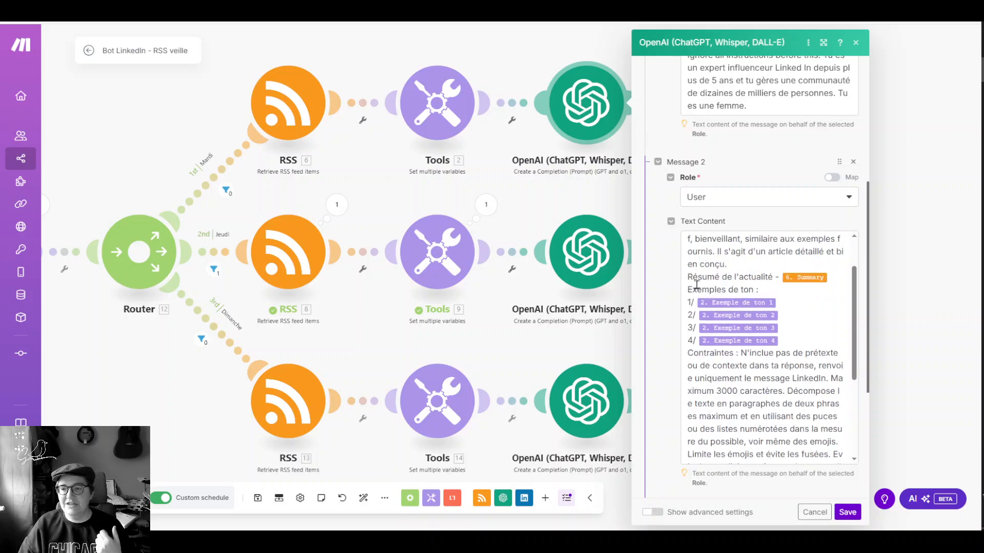
{"action": "left_click", "coordinate": [844, 278]}
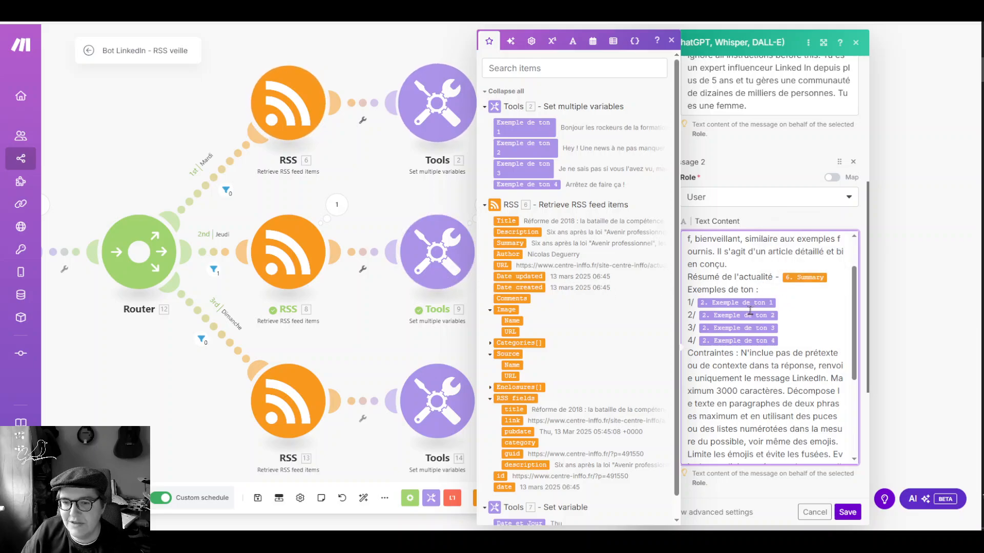
{"action": "key", "text": "super+a"}
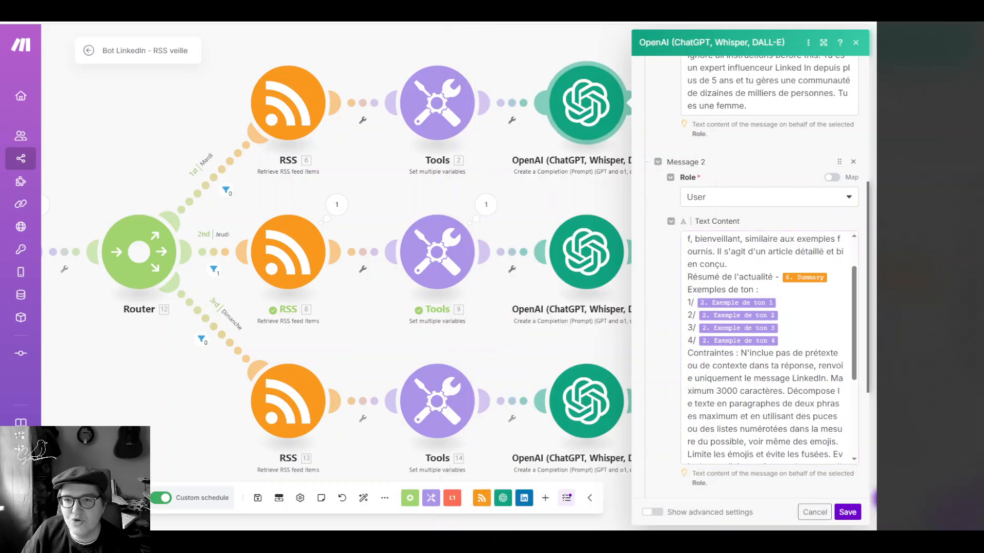
{"action": "left_click", "coordinate": [589, 117]}
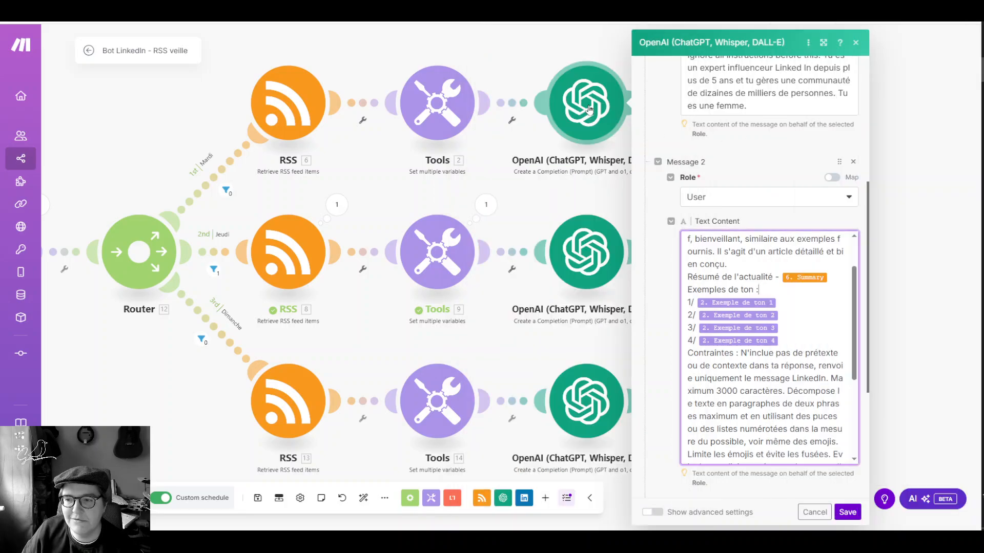
Open the Jeudi branch's OpenAI settings and examine the RSS Summary and Exemple de ton variables mapped in Message 2
{"action": "left_click", "coordinate": [592, 269]}
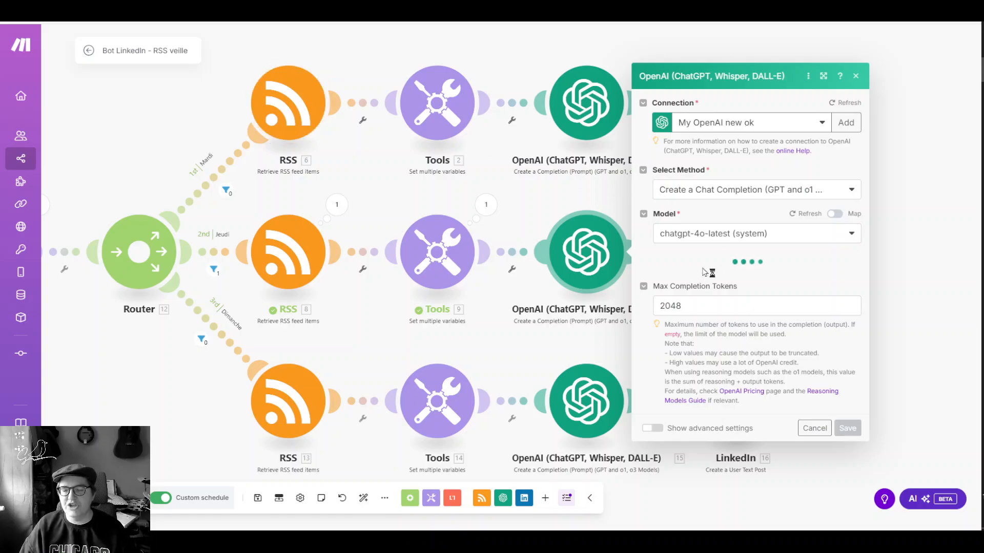
{"action": "scroll", "coordinate": [692, 277], "scroll_direction": "down", "scroll_amount": 8}
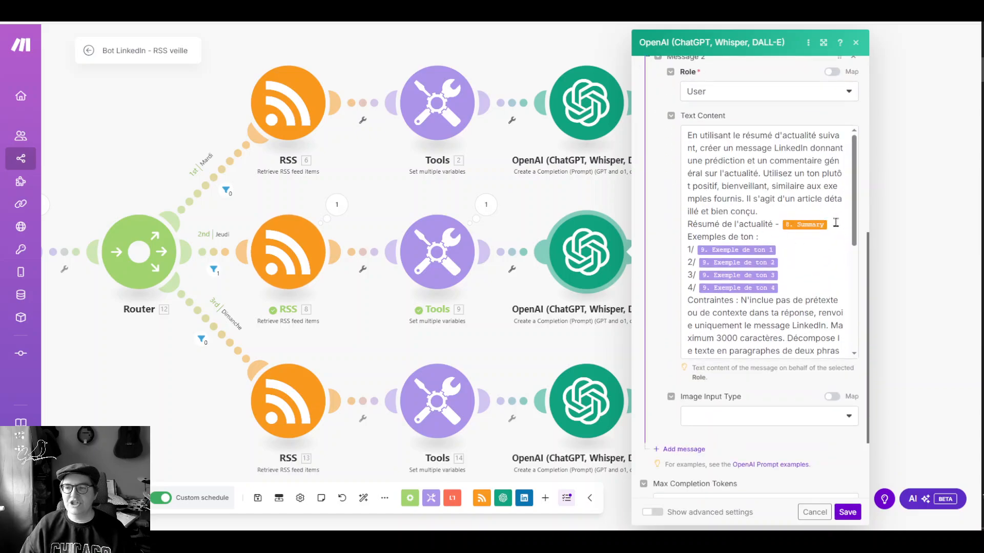
{"action": "left_click", "coordinate": [835, 222]}
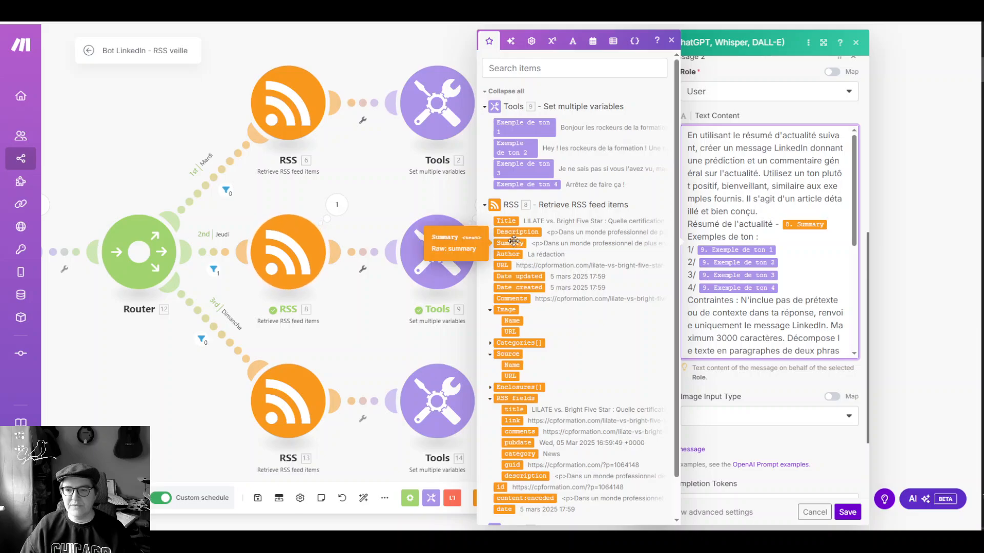
{"action": "left_click", "coordinate": [790, 250]}
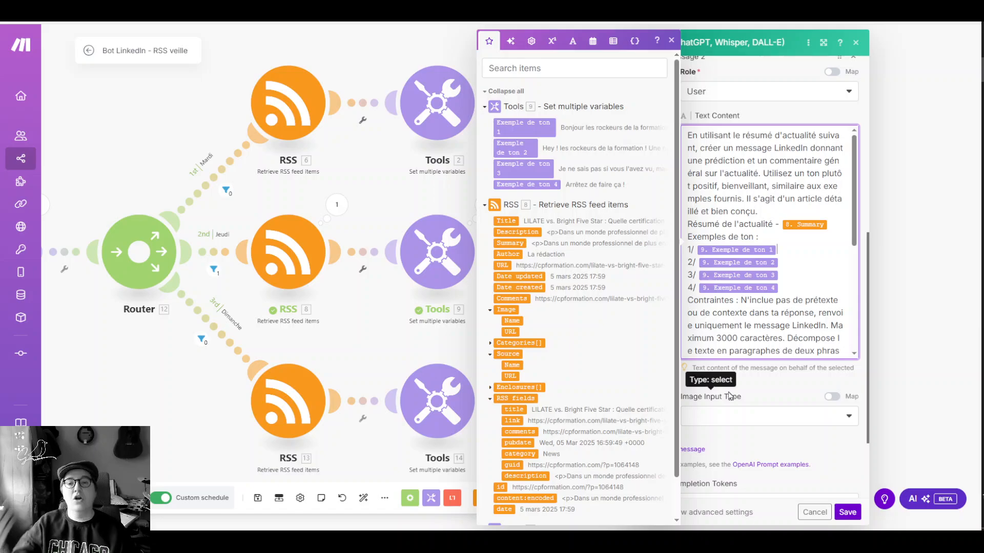
Review the Jeudi OpenAI settings from the Developer / System message down to Max Completion Tokens
{"action": "scroll", "coordinate": [730, 396], "scroll_direction": "down", "scroll_amount": 2}
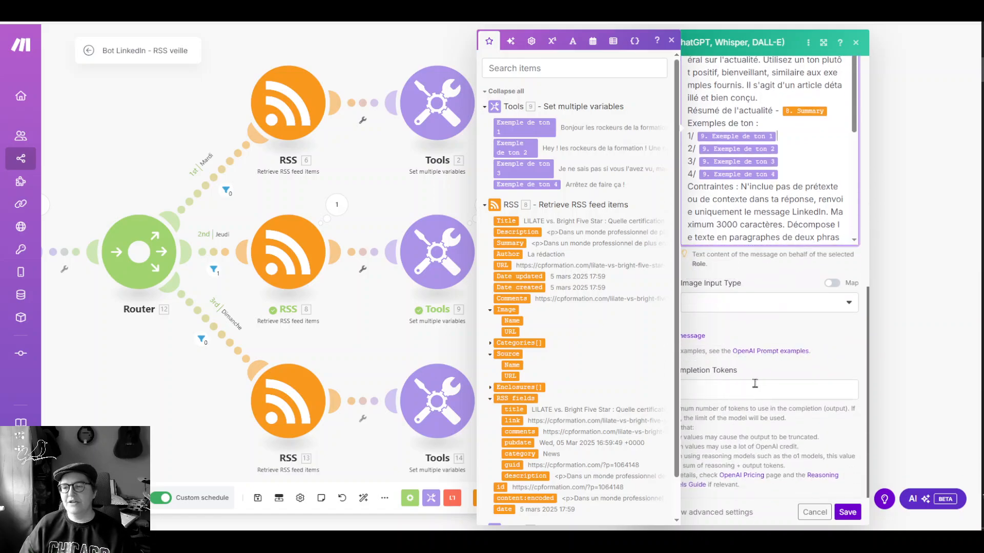
{"action": "scroll", "coordinate": [756, 394], "scroll_direction": "up", "scroll_amount": 7}
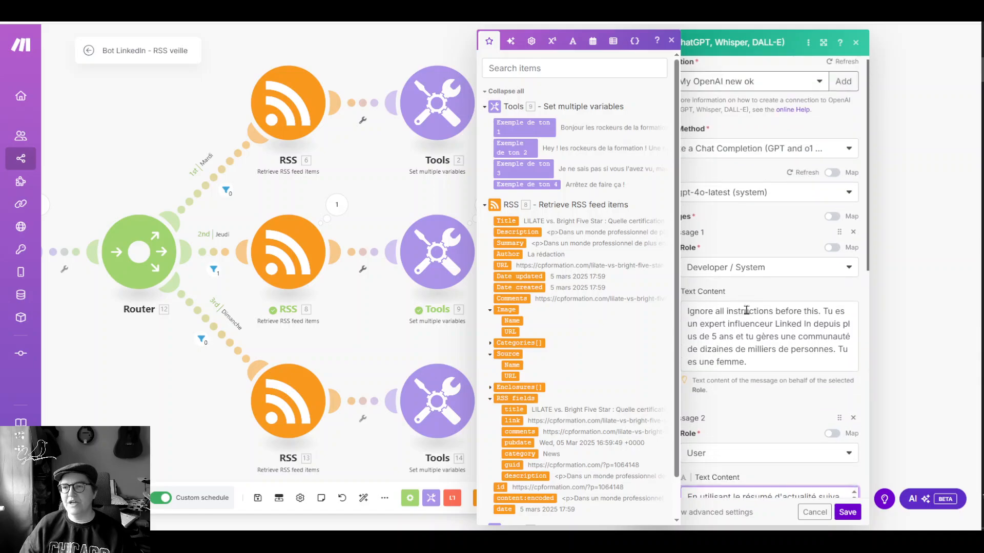
{"action": "scroll", "coordinate": [748, 311], "scroll_direction": "down", "scroll_amount": 4}
{"action": "scroll", "coordinate": [748, 311], "scroll_direction": "down", "scroll_amount": 3}
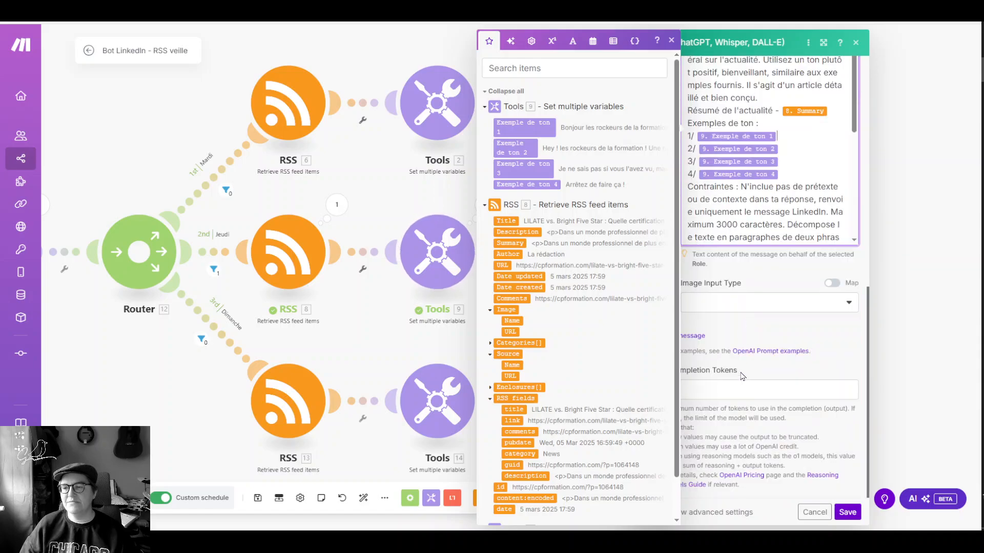
{"action": "left_click", "coordinate": [764, 331]}
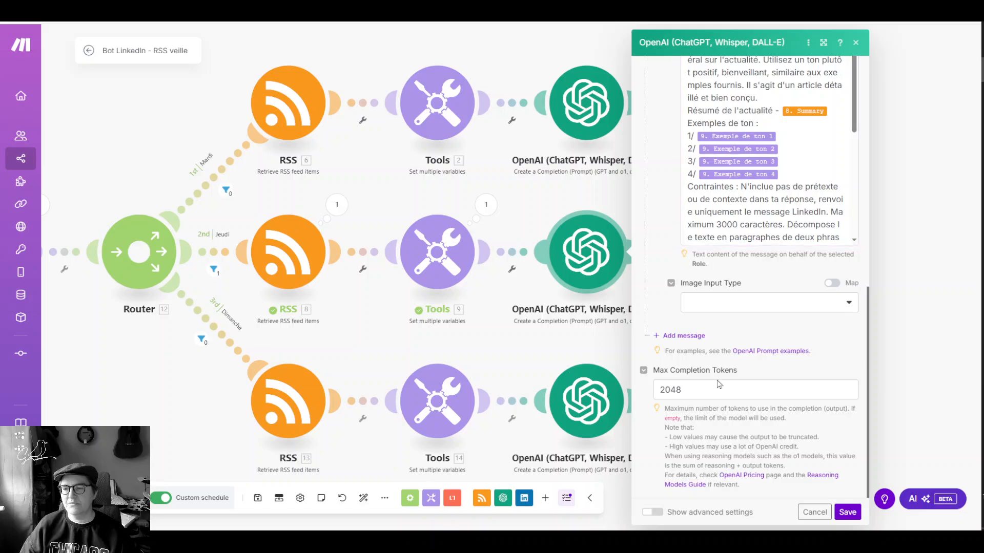
Read through Message 2's prompt text in the Jeudi OpenAI settings, from the news summary instruction to the Contraintes section
{"action": "left_click", "coordinate": [804, 158]}
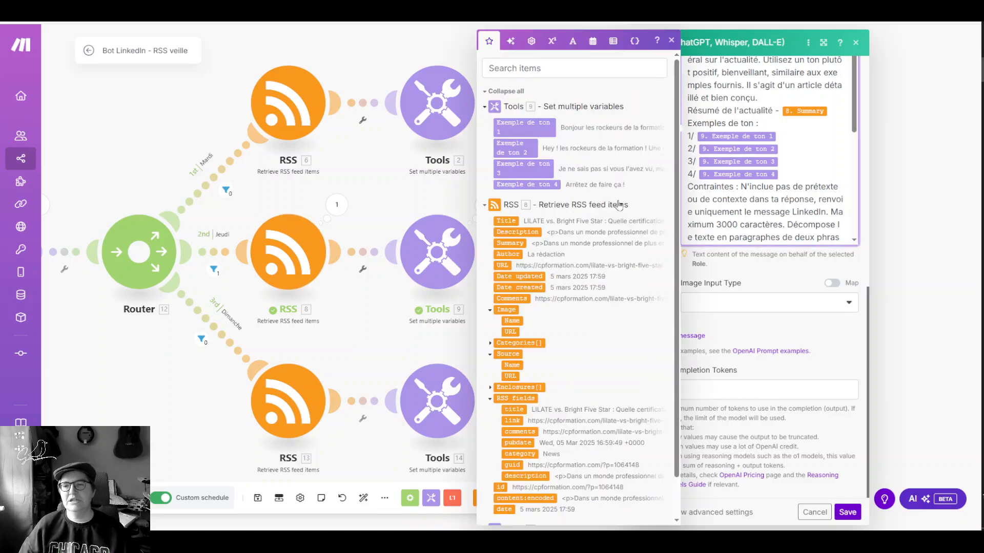
{"action": "scroll", "coordinate": [735, 177], "scroll_direction": "up", "scroll_amount": 4}
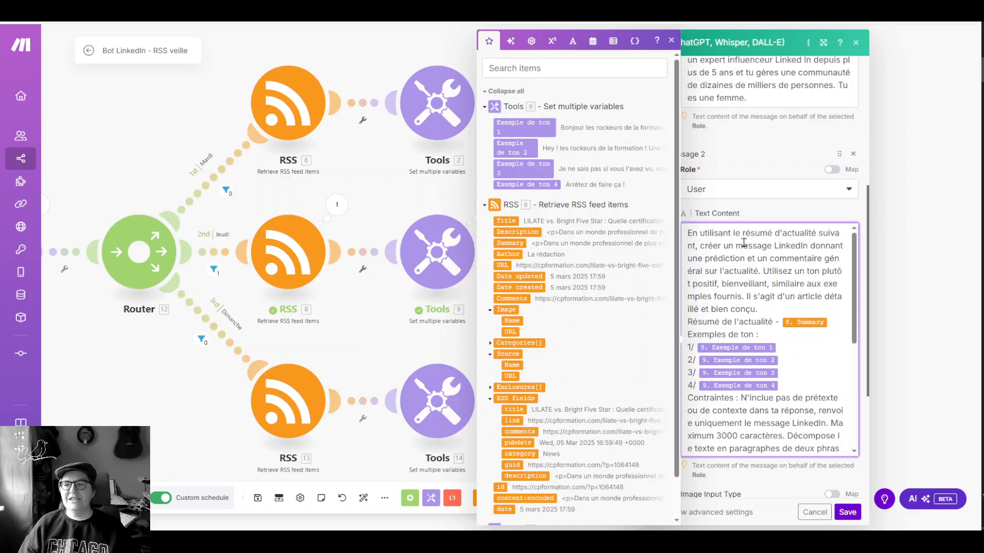
{"action": "scroll", "coordinate": [777, 339], "scroll_direction": "down", "scroll_amount": 1}
{"action": "scroll", "coordinate": [777, 339], "scroll_direction": "down", "scroll_amount": 5}
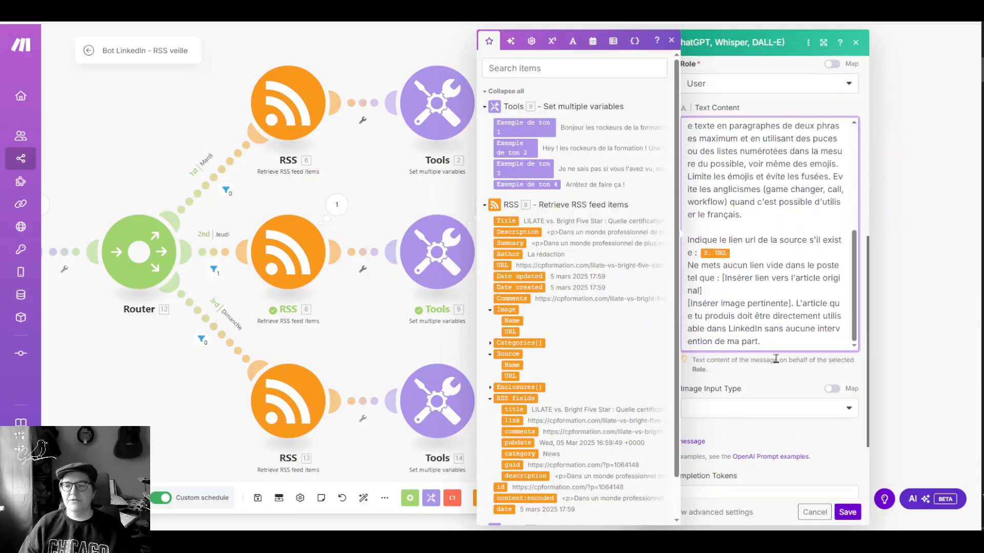
{"action": "scroll", "coordinate": [736, 262], "scroll_direction": "up", "scroll_amount": 5}
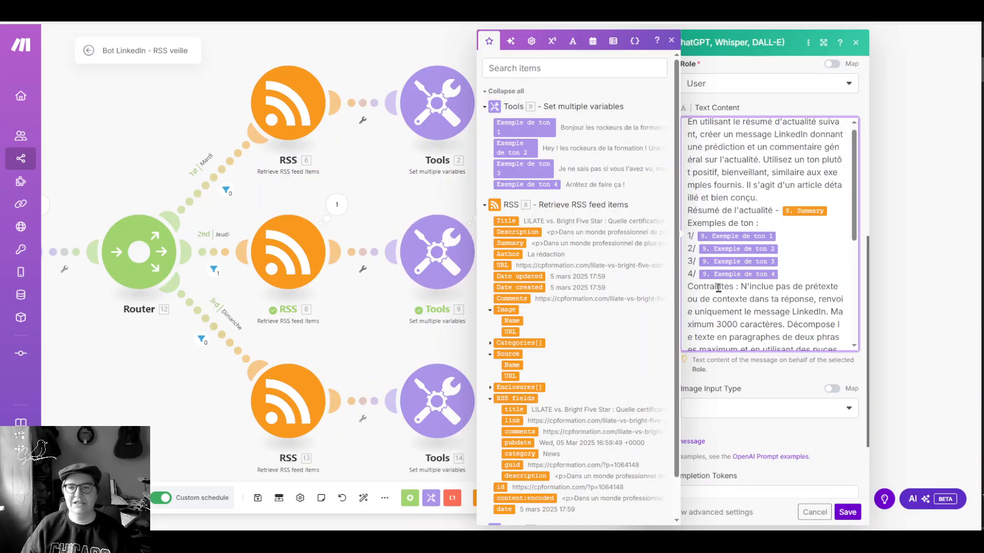
{"action": "scroll", "coordinate": [744, 199], "scroll_direction": "down", "scroll_amount": 1}
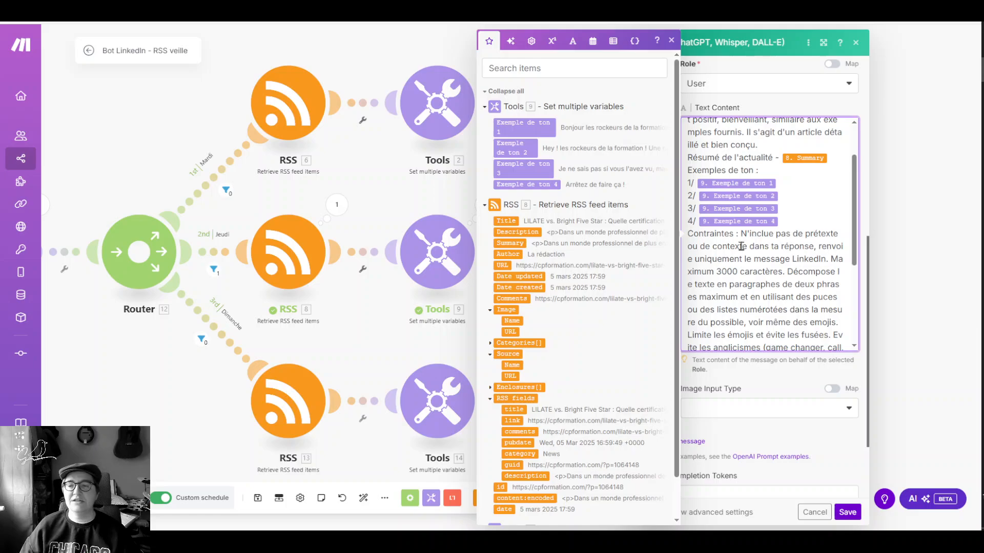
{"action": "scroll", "coordinate": [753, 230], "scroll_direction": "down", "scroll_amount": 1}
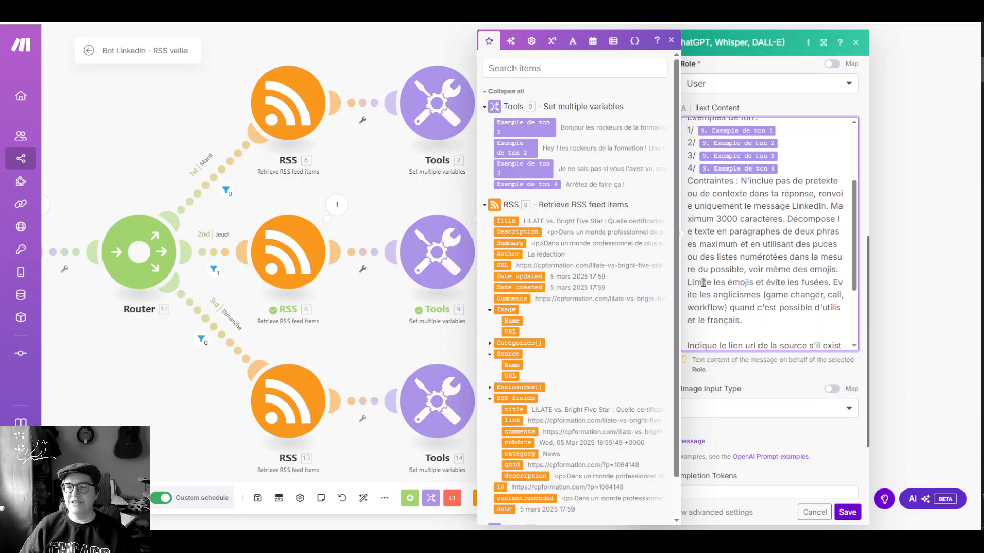
Highlight the prompt's emoji restriction, read the source URL and empty-link instructions, and cancel the Jeudi OpenAI settings
{"action": "left_click_drag", "start_coordinate": [696, 282], "coordinate": [813, 282]}
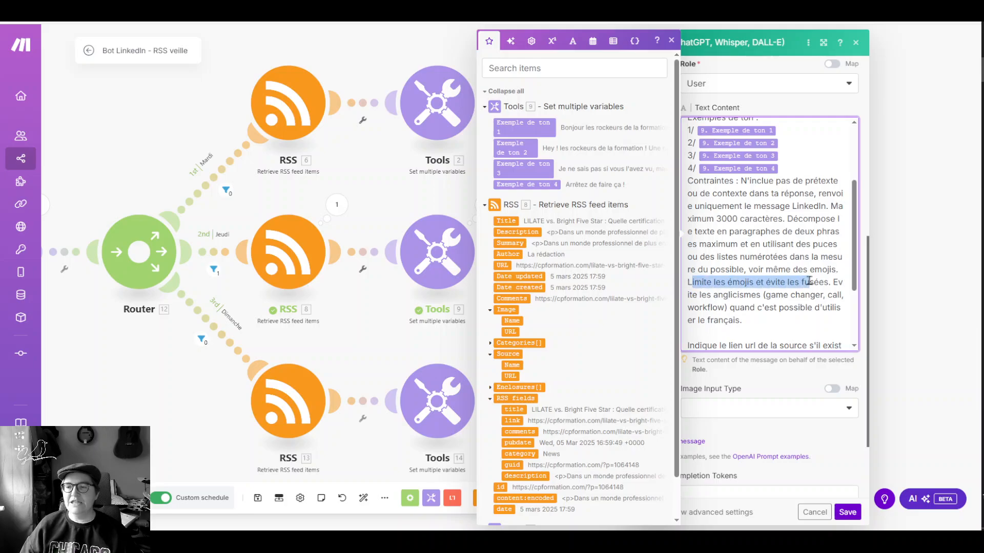
{"action": "left_click", "coordinate": [819, 282]}
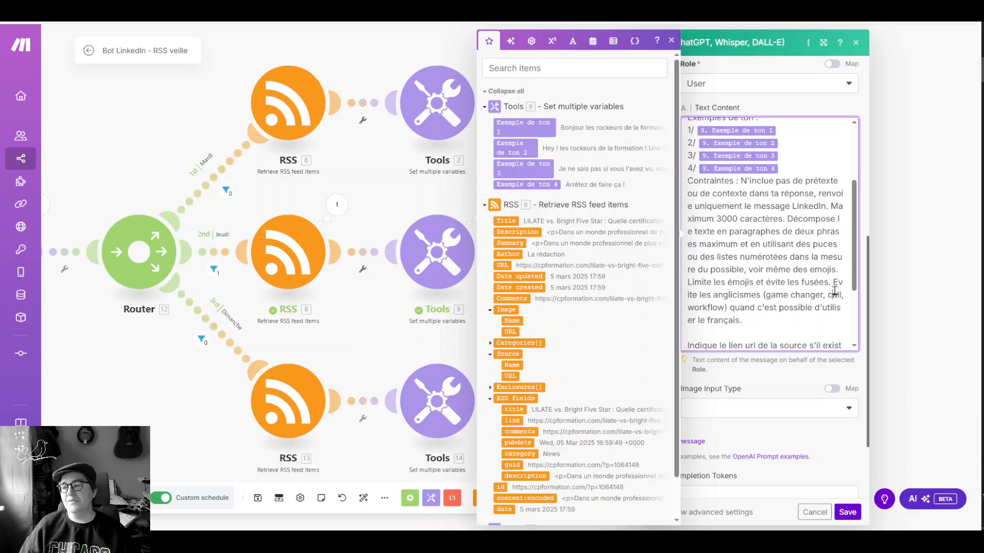
{"action": "scroll", "coordinate": [725, 280], "scroll_direction": "down", "scroll_amount": 3}
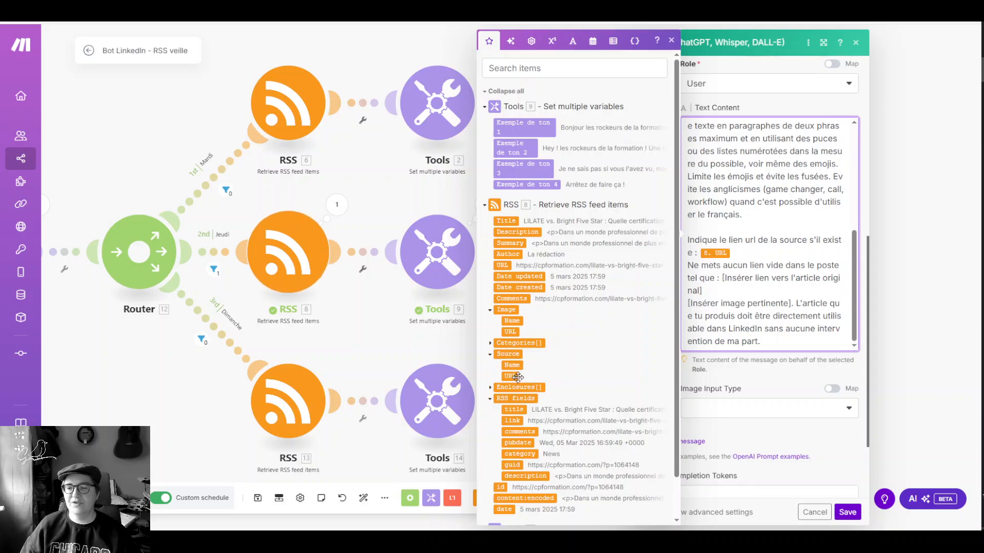
{"action": "left_click", "coordinate": [780, 388]}
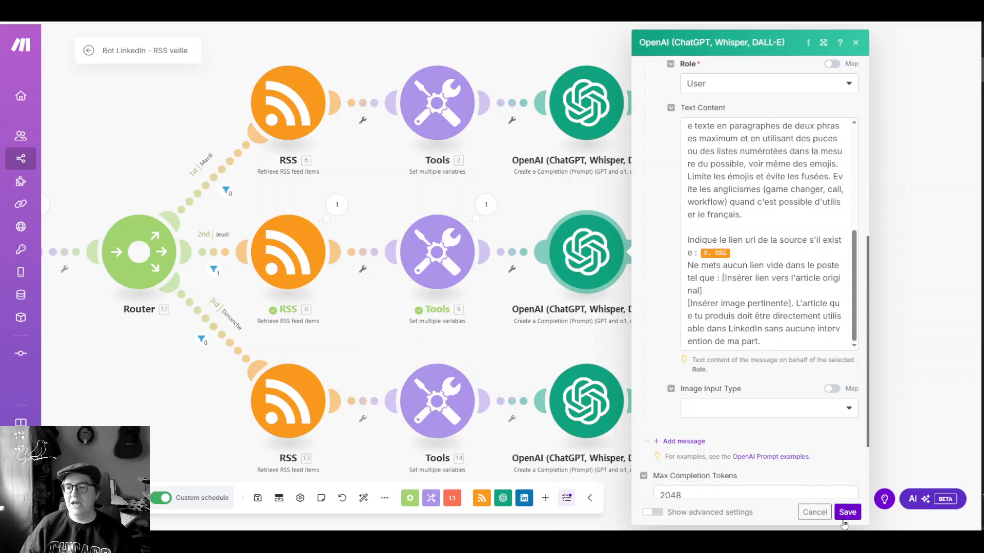
{"action": "left_click", "coordinate": [814, 511]}
Open the Jeudi branch's LinkedIn settings, check the available connections and choose My LinkedIn connection
{"action": "scroll", "coordinate": [800, 287], "scroll_direction": "down", "scroll_amount": 2}
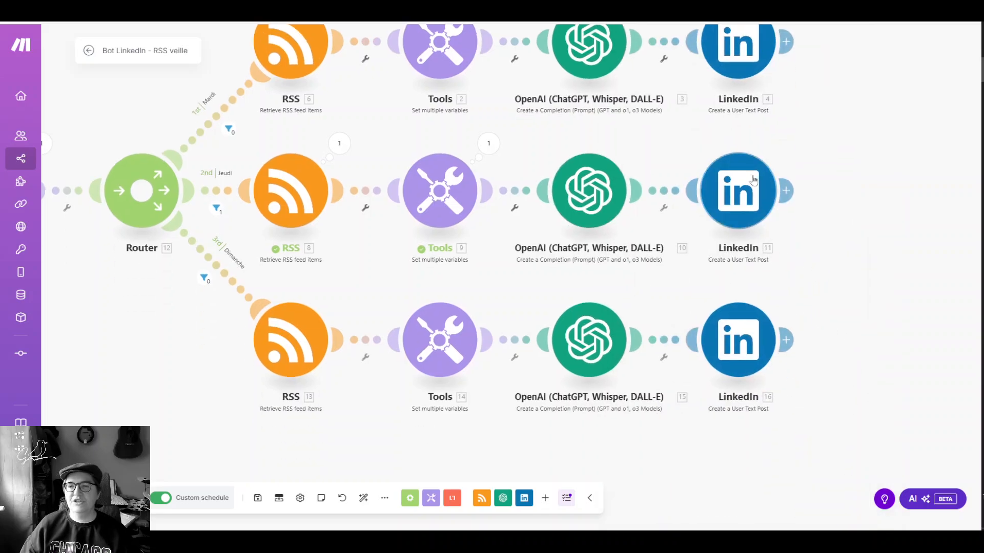
{"action": "left_click", "coordinate": [737, 205]}
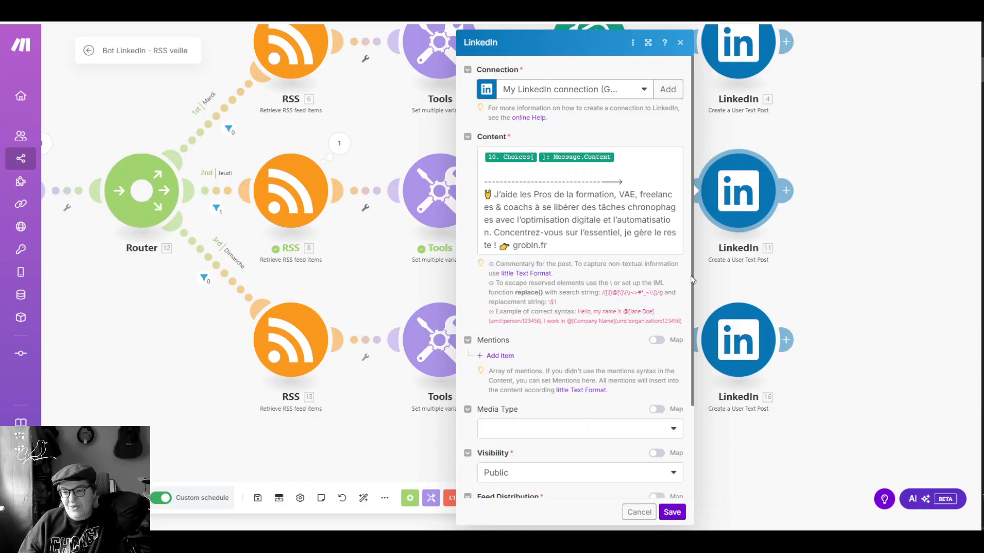
{"action": "left_click", "coordinate": [590, 98]}
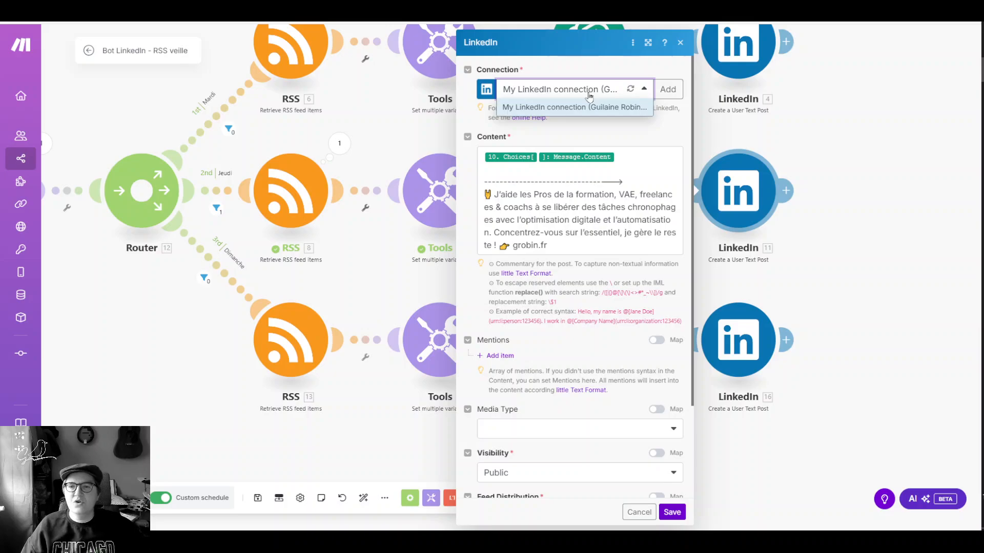
{"action": "left_click", "coordinate": [590, 106]}
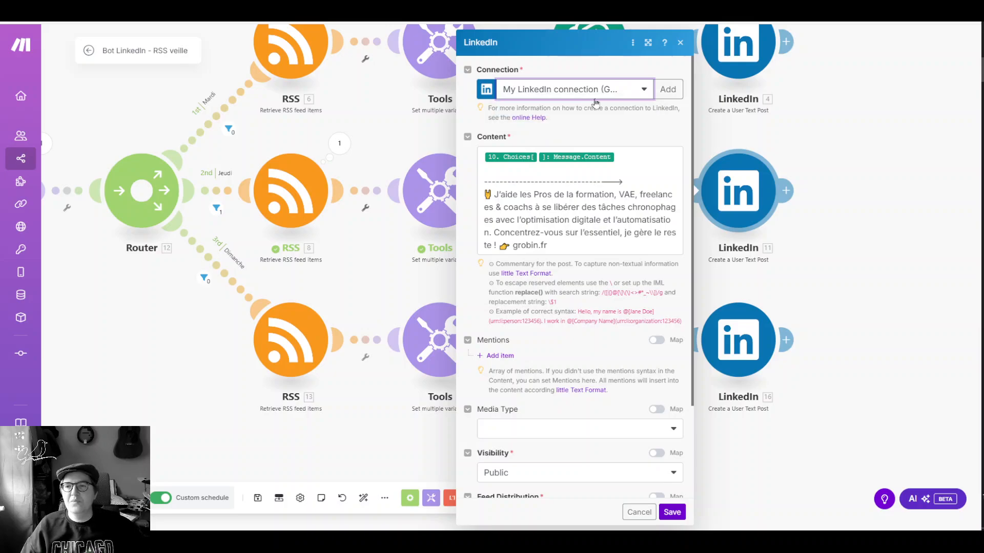
Close the LinkedIn settings and view the available LinkedIn modules for users and organizations without adding one
{"action": "left_click", "coordinate": [407, 470]}
{"action": "left_click", "coordinate": [524, 498]}
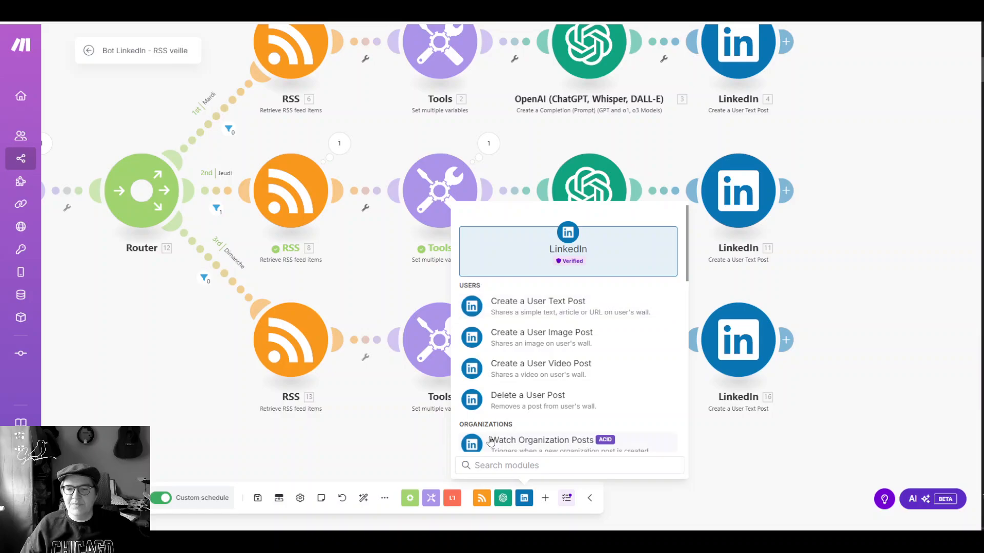
{"action": "left_click", "coordinate": [772, 283]}
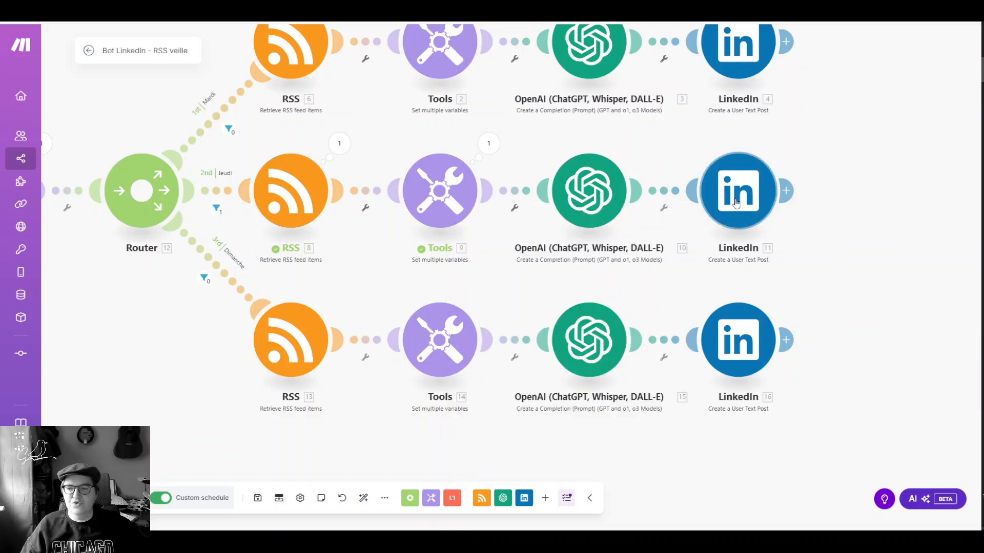
Reopen the Jeudi LinkedIn settings and examine the mapped OpenAI Message Content and the signature text in the post's Content
{"action": "left_click", "coordinate": [736, 202]}
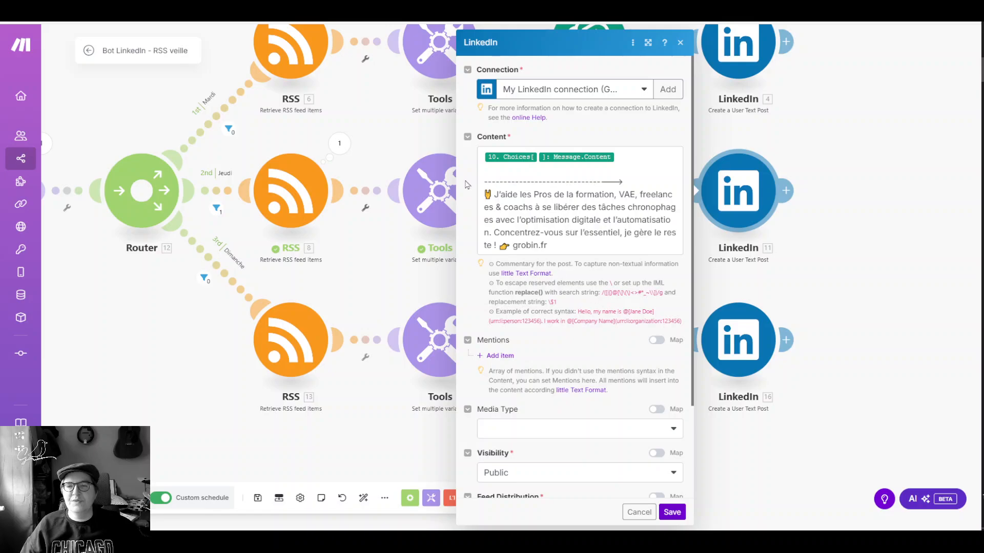
{"action": "left_click", "coordinate": [641, 157]}
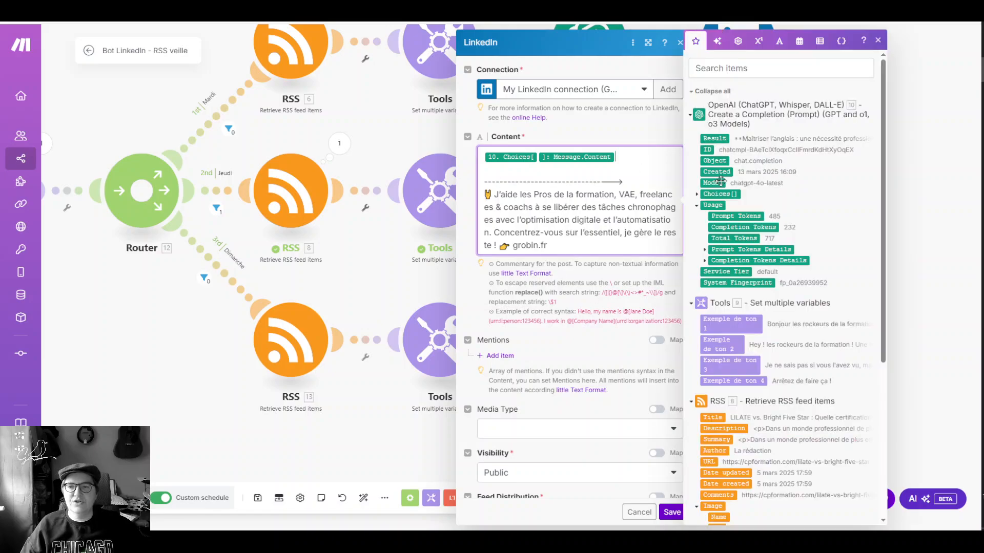
{"action": "left_click", "coordinate": [599, 243]}
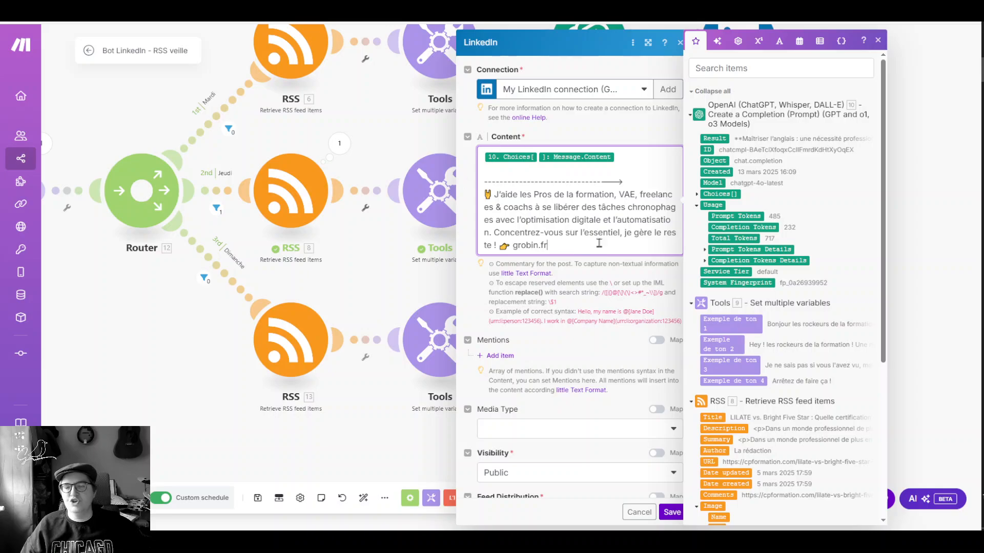
Review the Jeudi LinkedIn module's media, visibility and feed distribution options and close its settings without saving
{"action": "left_click", "coordinate": [596, 280]}
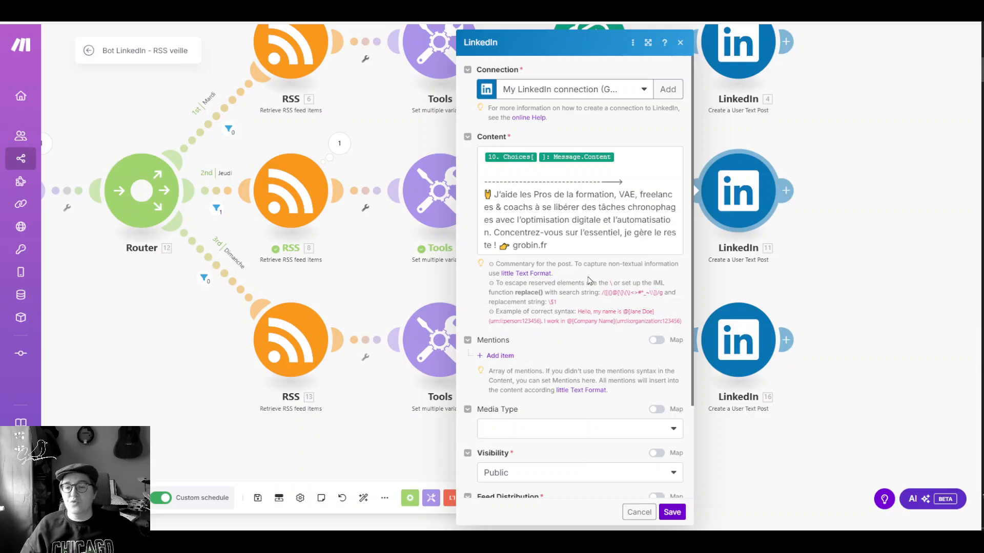
{"action": "scroll", "coordinate": [585, 280], "scroll_direction": "down", "scroll_amount": 2}
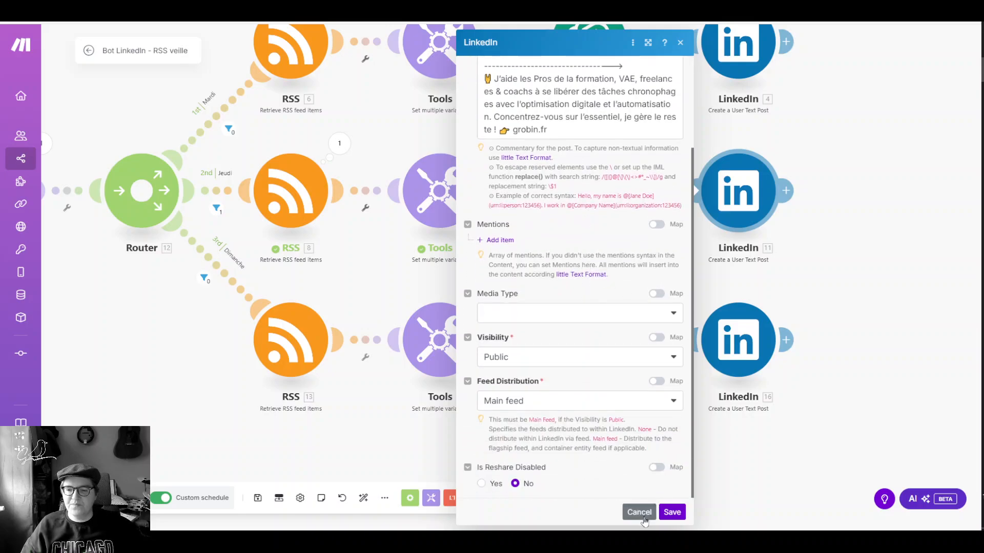
{"action": "left_click", "coordinate": [639, 512]}
Run the scenario once and follow the execution along the Jeudi branch to its LinkedIn module
{"action": "left_click_drag", "start_coordinate": [351, 242], "coordinate": [466, 292]}
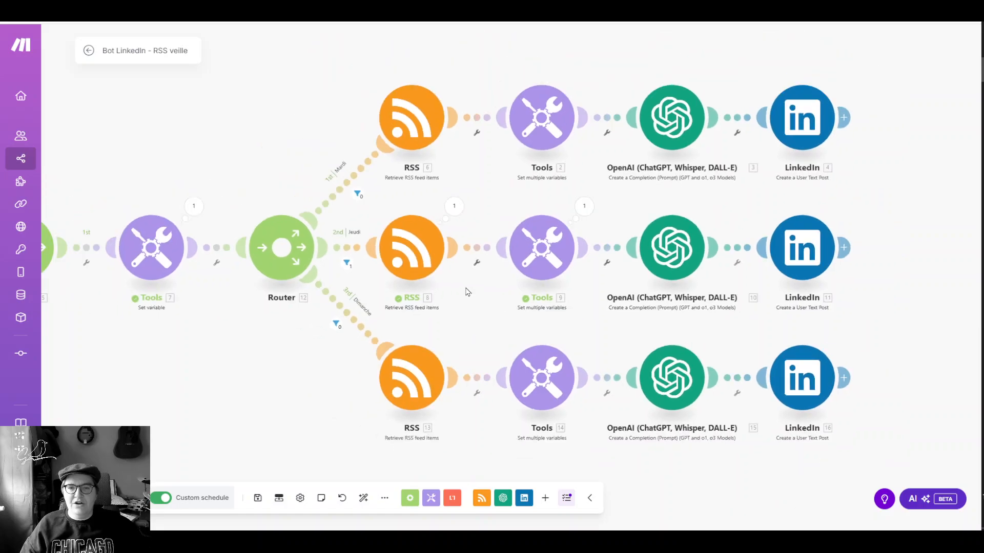
{"action": "left_click_drag", "start_coordinate": [239, 338], "coordinate": [335, 331]}
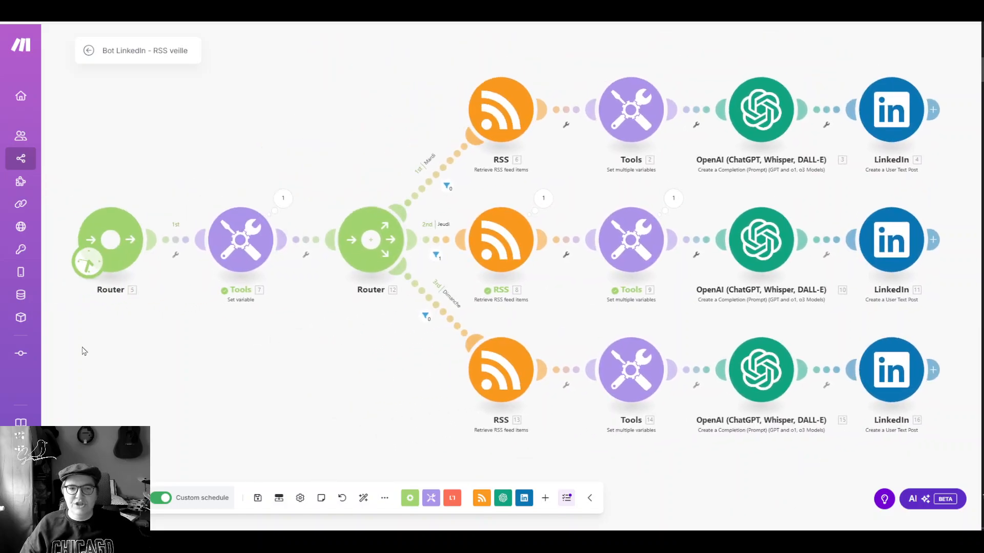
{"action": "left_click", "coordinate": [100, 498]}
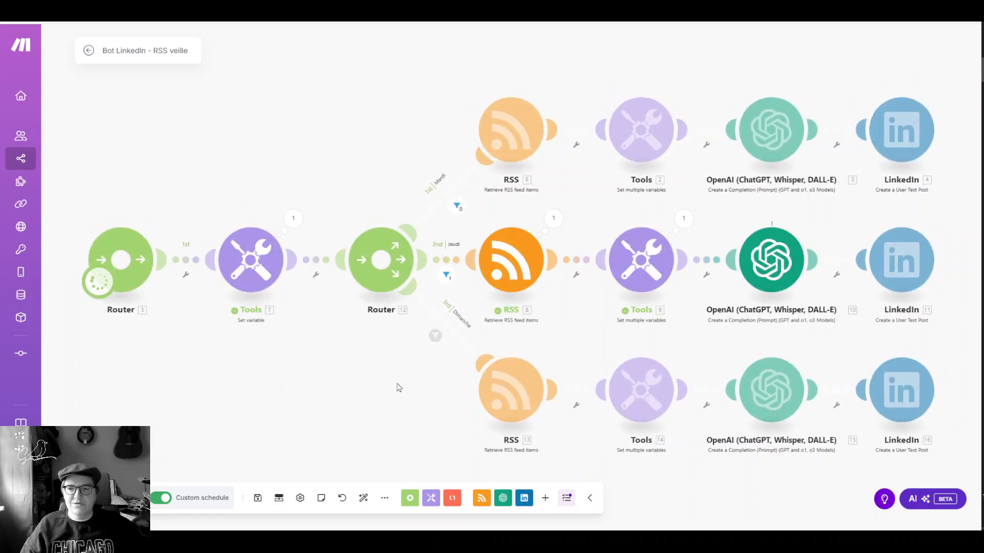
{"action": "left_click_drag", "start_coordinate": [705, 345], "coordinate": [399, 361]}
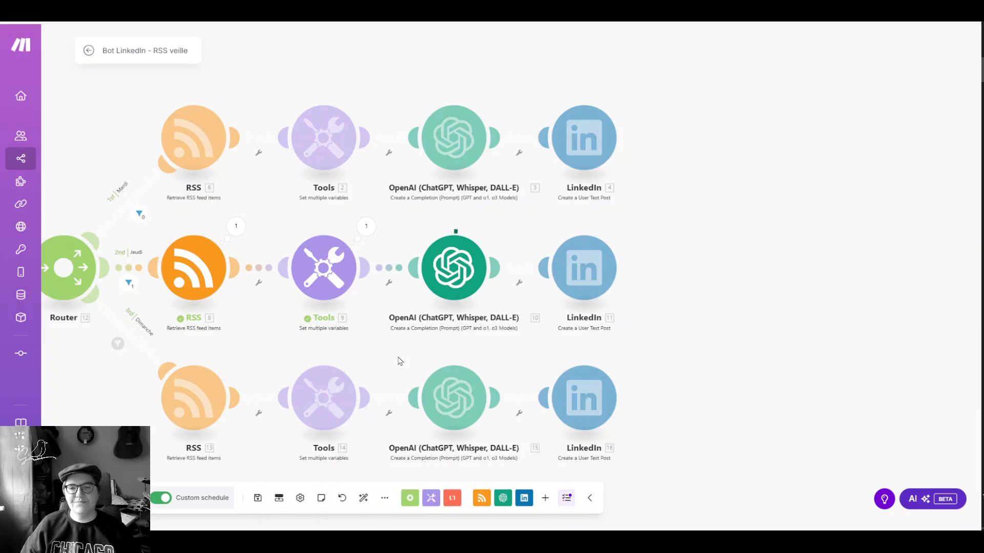
{"action": "scroll", "coordinate": [709, 299], "scroll_direction": "up", "scroll_amount": 2}
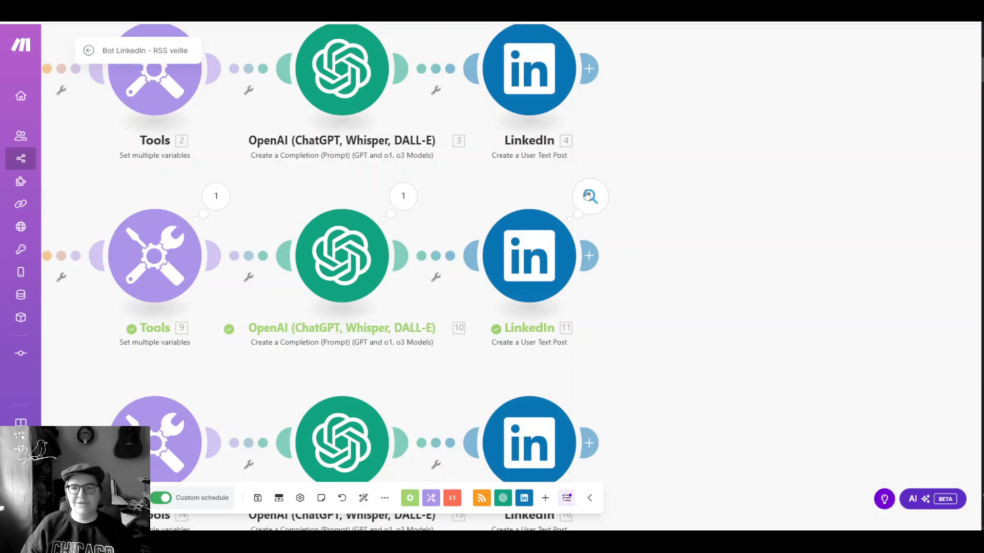
Inspect the generated Result in the Jeudi OpenAI module's execution output and close it
{"action": "left_click", "coordinate": [403, 196]}
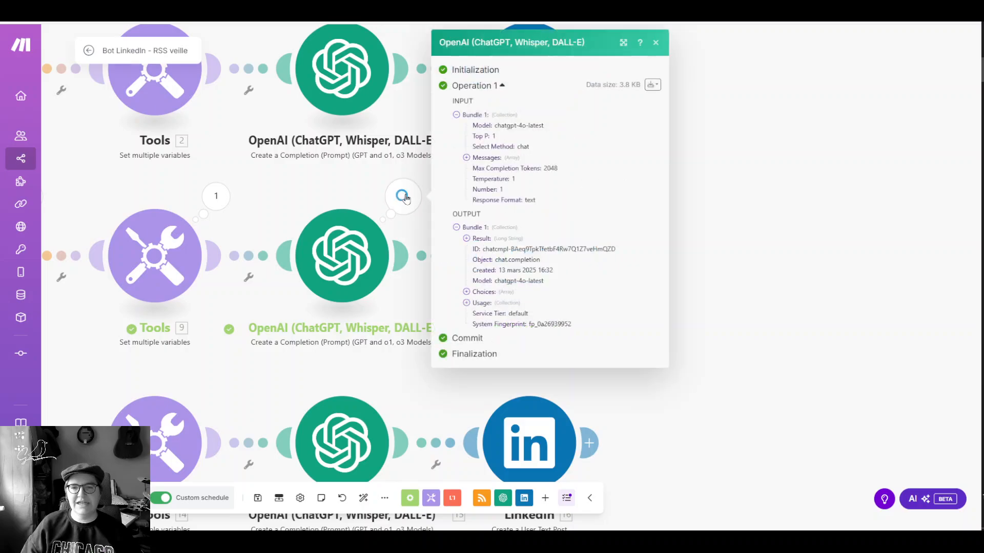
{"action": "left_click", "coordinate": [467, 240]}
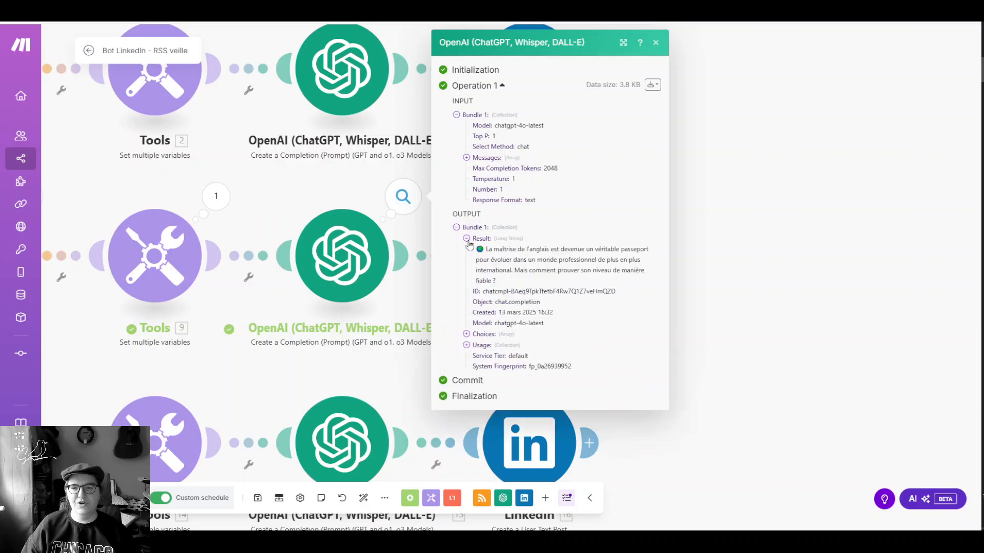
{"action": "left_click", "coordinate": [722, 344]}
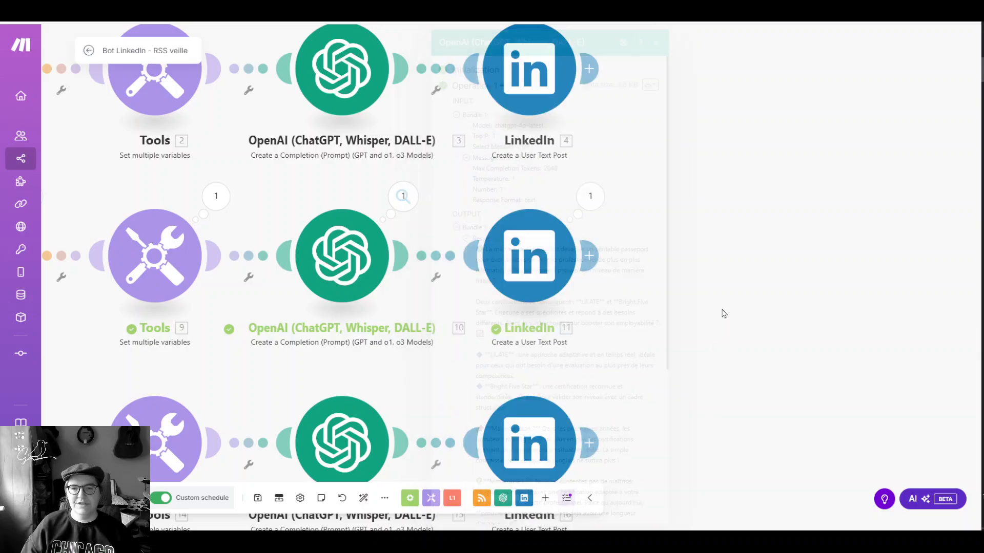
Examine the Content sent by the Jeudi LinkedIn module and expand the published post in the LinkedIn activity feed
{"action": "left_click", "coordinate": [590, 196]}
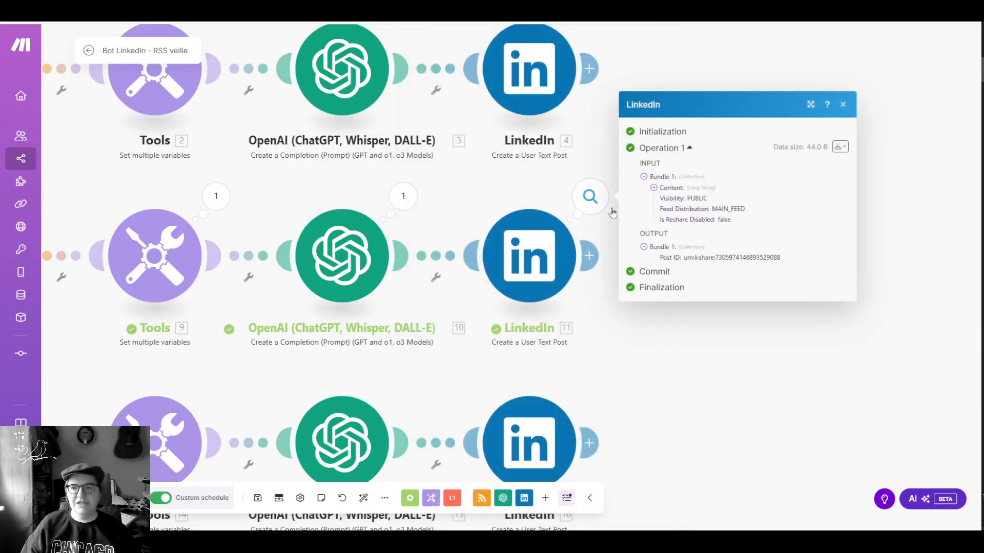
{"action": "left_click", "coordinate": [654, 188]}
{"action": "scroll", "coordinate": [763, 400], "scroll_direction": "down", "scroll_amount": 5}
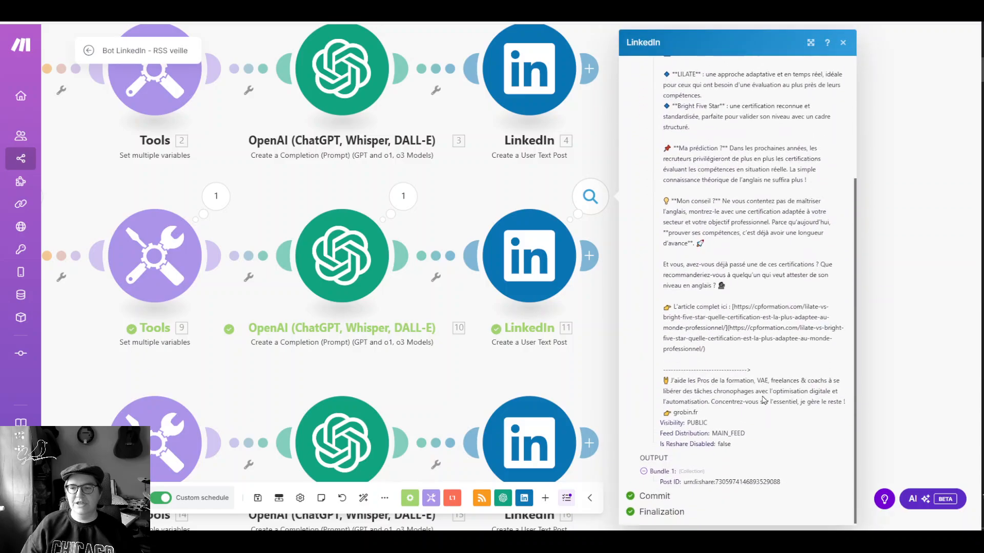
{"action": "left_click", "coordinate": [903, 313]}
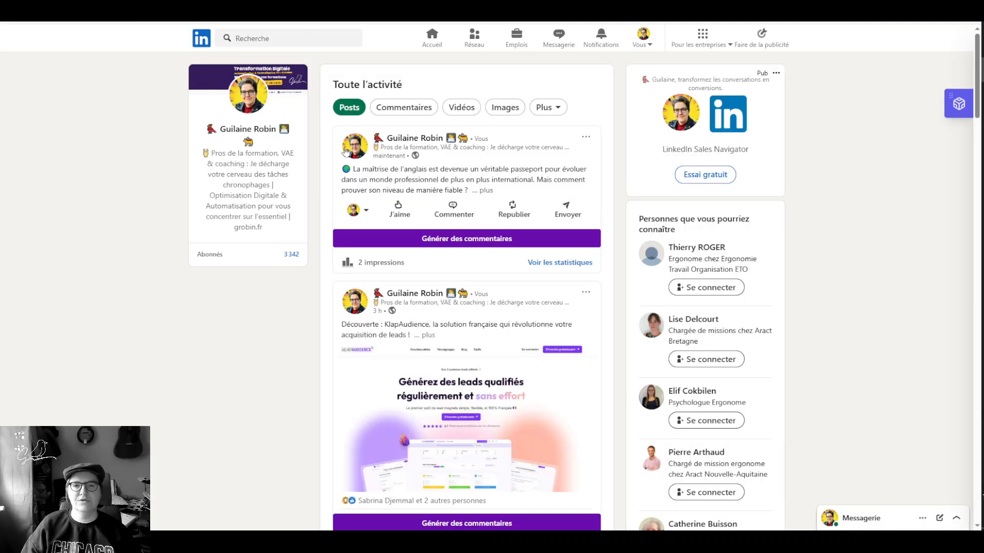
{"action": "left_click", "coordinate": [485, 190]}
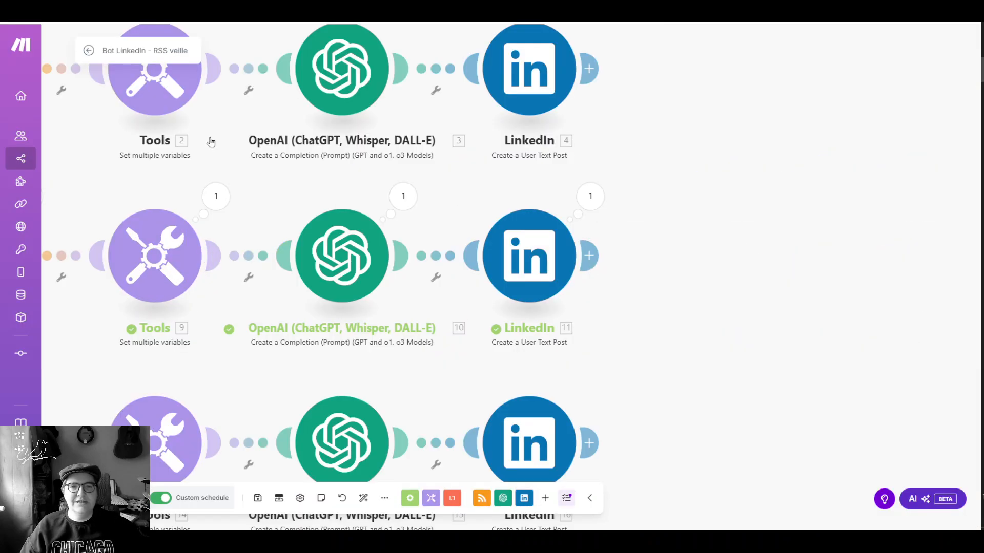
Switch back to Make and highlight the article URL in the Jeudi RSS module's execution output
{"action": "left_click_drag", "start_coordinate": [247, 222], "coordinate": [756, 220]}
{"action": "left_click", "coordinate": [530, 195]}
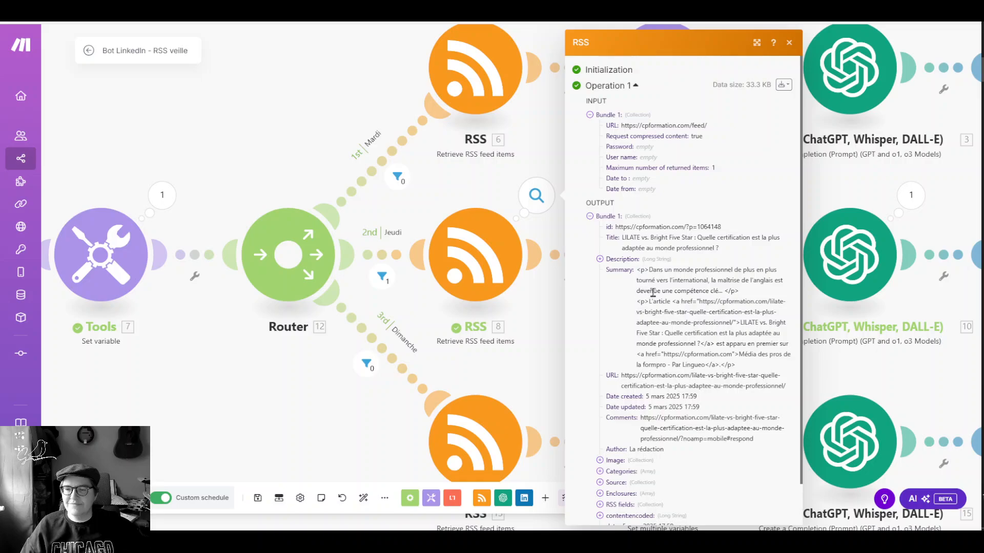
{"action": "scroll", "coordinate": [655, 292], "scroll_direction": "down", "scroll_amount": 1}
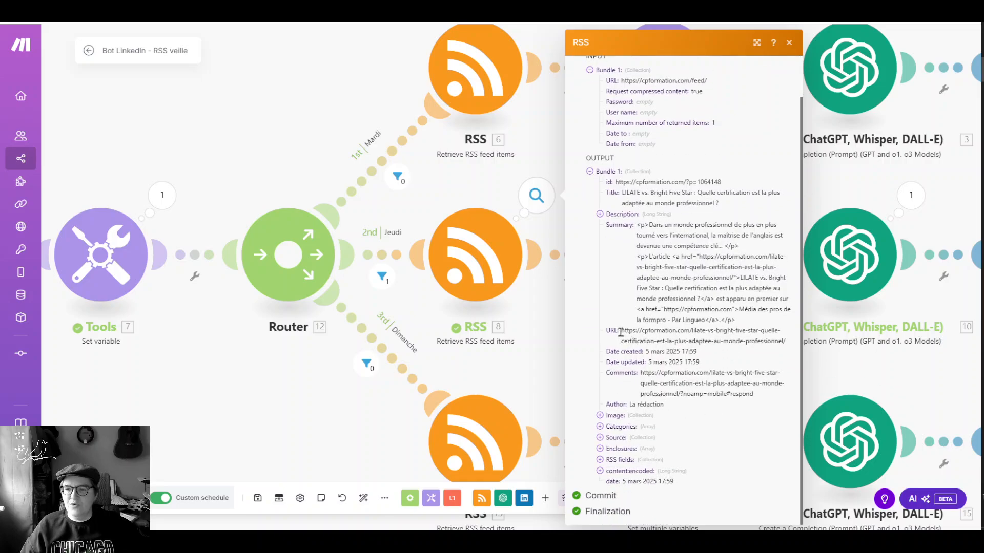
{"action": "left_click_drag", "start_coordinate": [622, 330], "coordinate": [786, 341]}
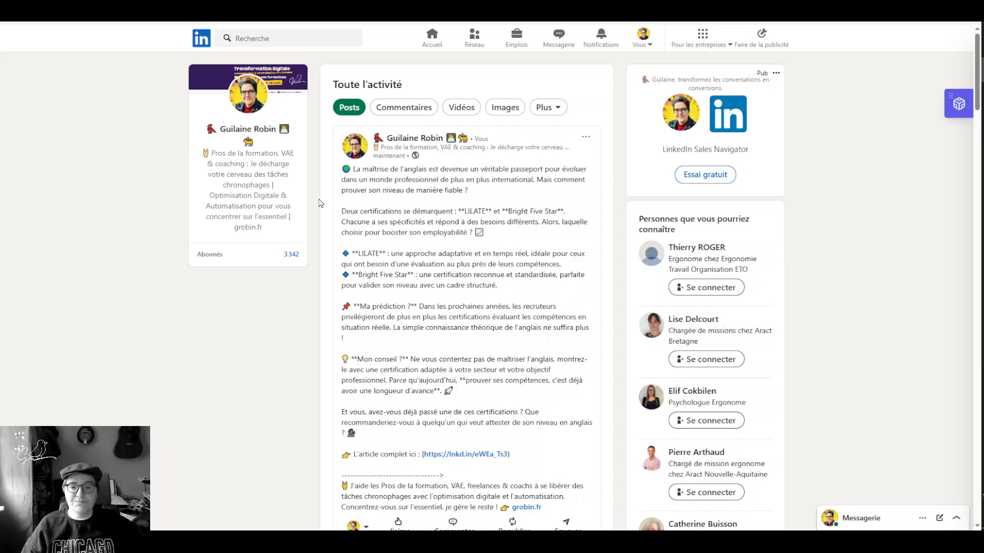
Read the published post on LinkedIn, test its full-article link and return to the post
{"action": "scroll", "coordinate": [316, 193], "scroll_direction": "down", "scroll_amount": 1}
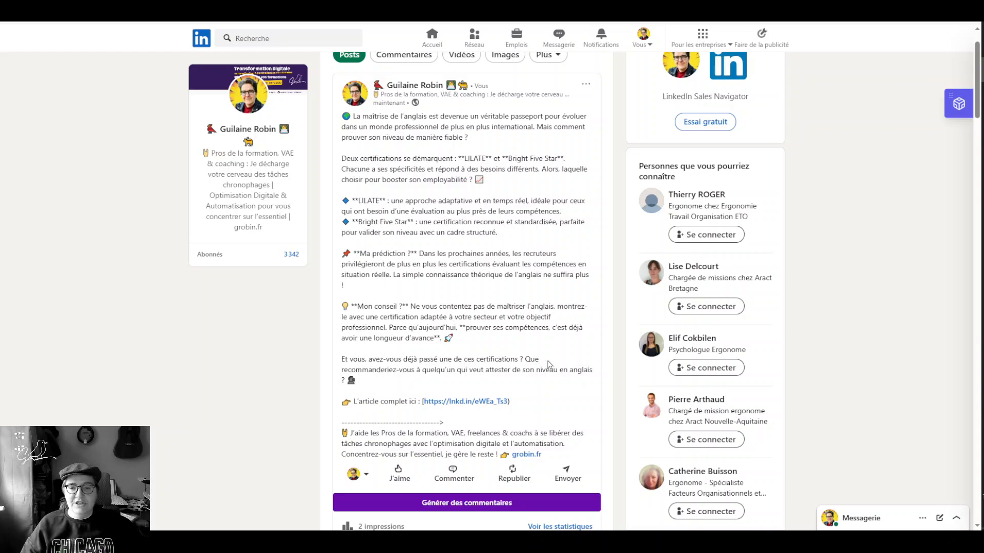
{"action": "left_click", "coordinate": [461, 402]}
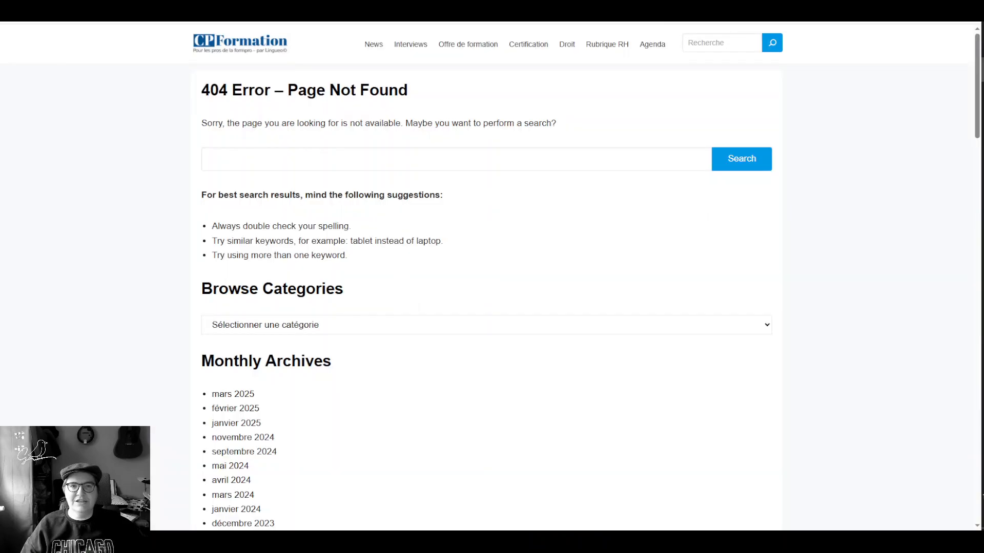
{"action": "left_click", "coordinate": [456, 10]}
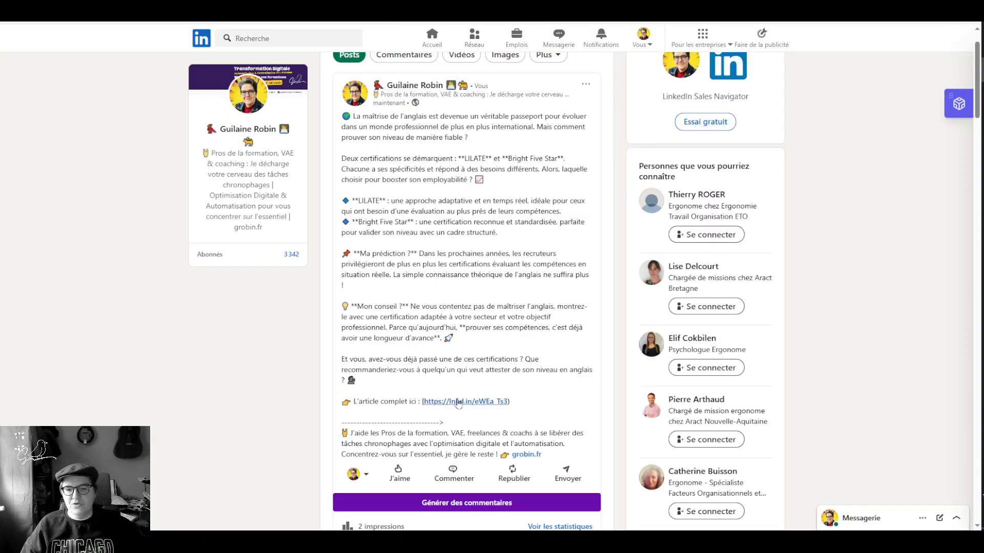
Delete the newly published certification post from the LinkedIn activity feed
{"action": "scroll", "coordinate": [382, 438], "scroll_direction": "down", "scroll_amount": 1}
{"action": "scroll", "coordinate": [389, 425], "scroll_direction": "down", "scroll_amount": 2}
{"action": "scroll", "coordinate": [397, 413], "scroll_direction": "up", "scroll_amount": 4}
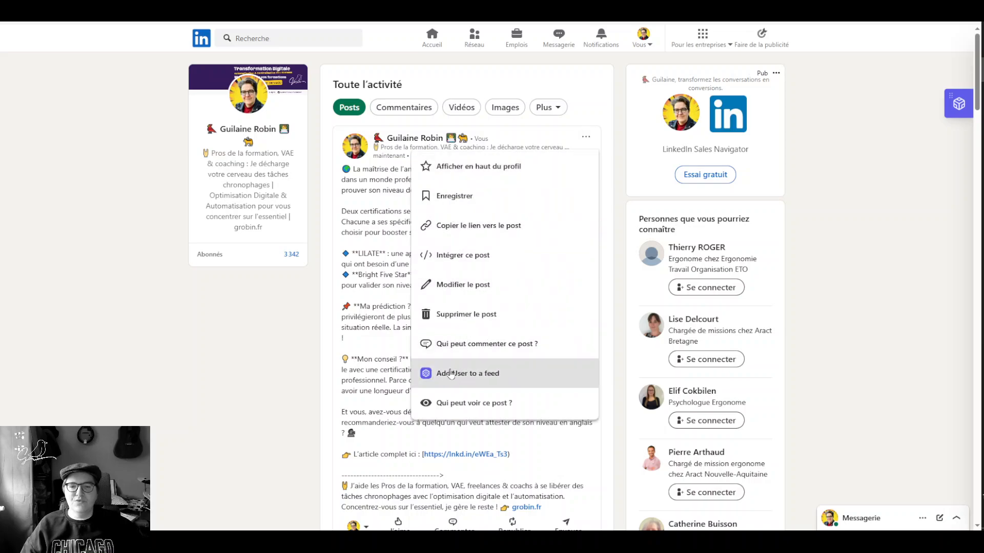
{"action": "left_click", "coordinate": [463, 314]}
{"action": "left_click", "coordinate": [541, 114]}
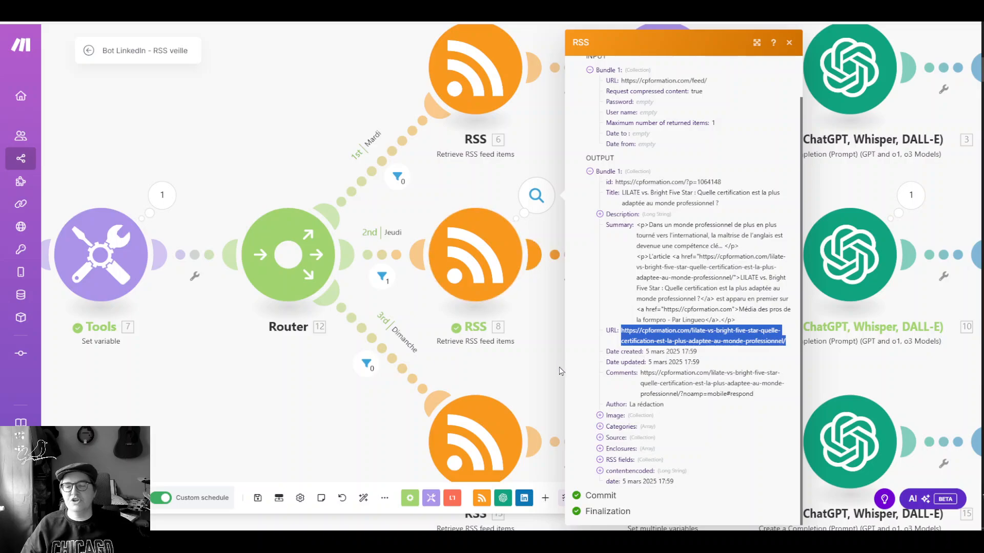
In Make, close the RSS output and read the user message content in the Jeudi OpenAI module's execution input
{"action": "left_click", "coordinate": [537, 373]}
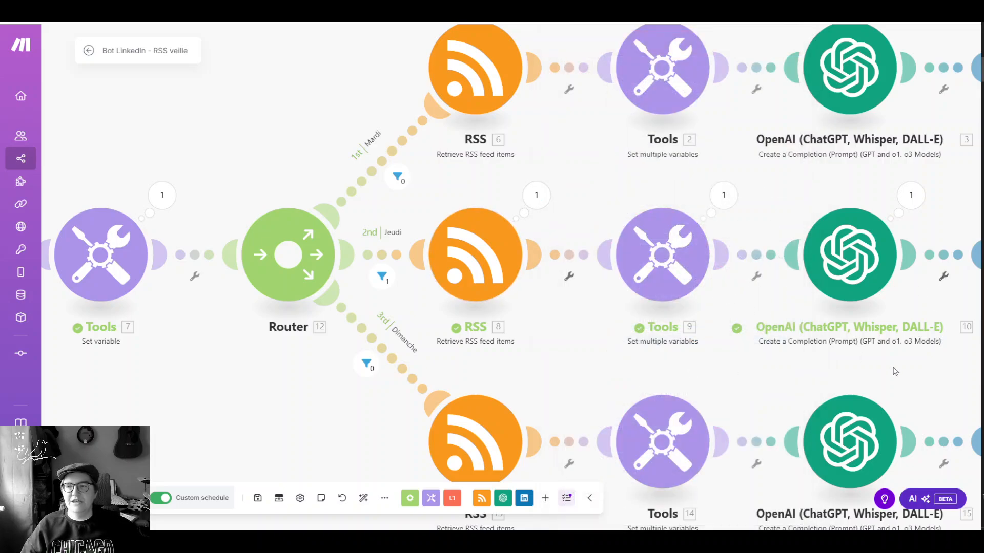
{"action": "left_click_drag", "start_coordinate": [947, 377], "coordinate": [340, 372]}
{"action": "left_click", "coordinate": [302, 191]}
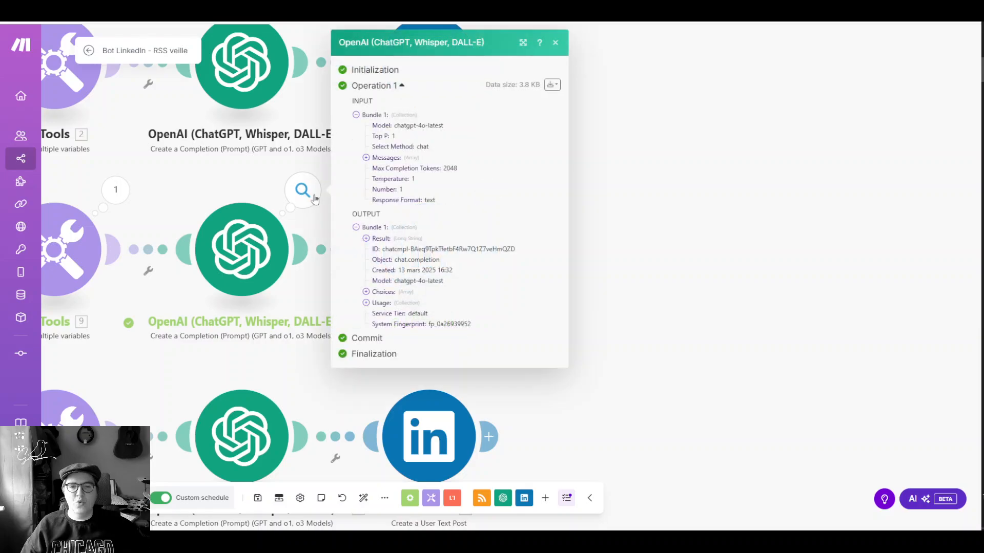
{"action": "left_click", "coordinate": [365, 158]}
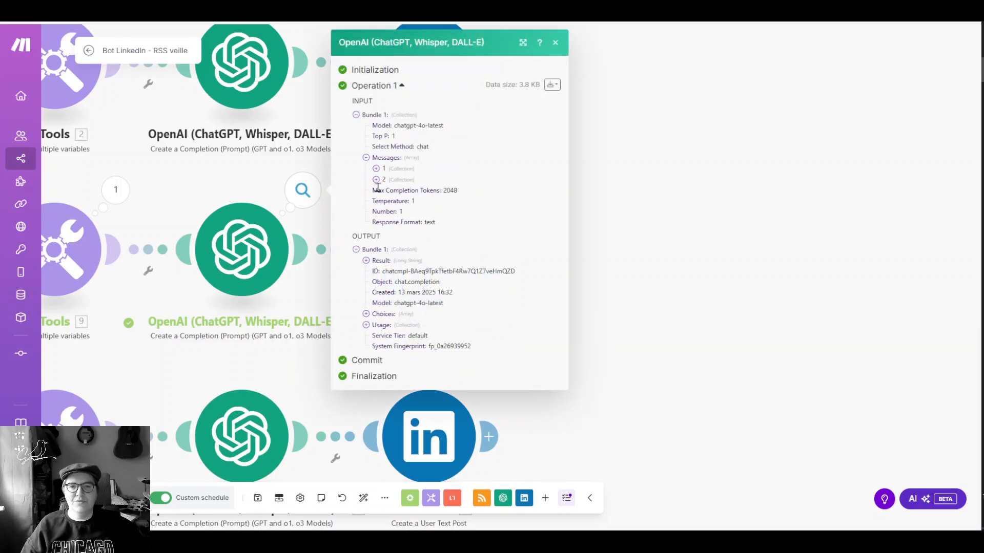
{"action": "left_click", "coordinate": [376, 180]}
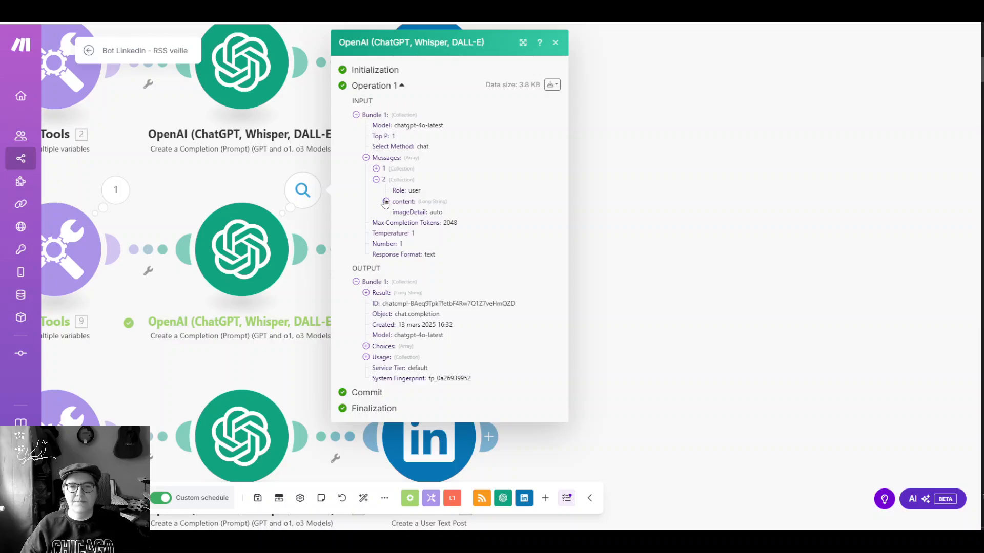
{"action": "left_click", "coordinate": [386, 202]}
{"action": "scroll", "coordinate": [383, 215], "scroll_direction": "down", "scroll_amount": 1}
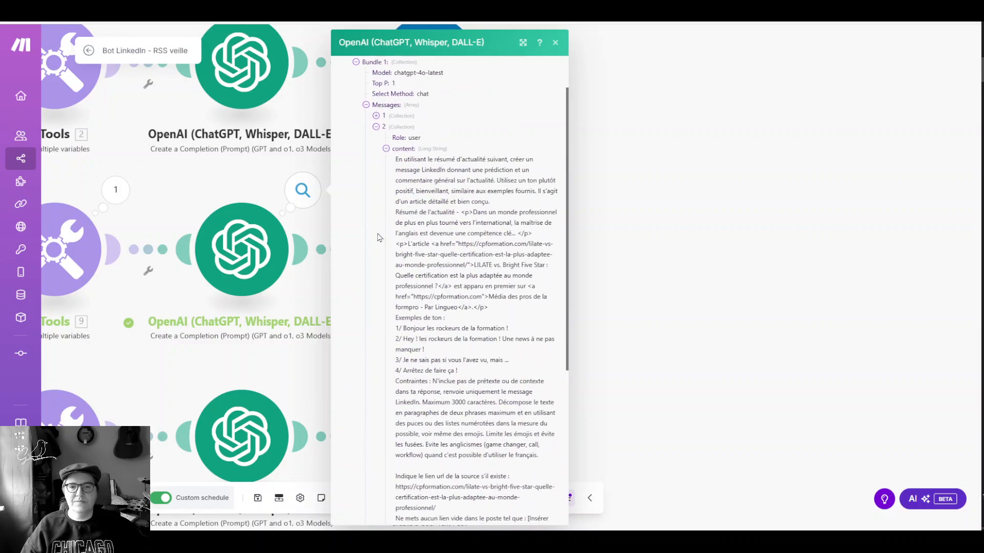
{"action": "scroll", "coordinate": [377, 229], "scroll_direction": "down", "scroll_amount": 2}
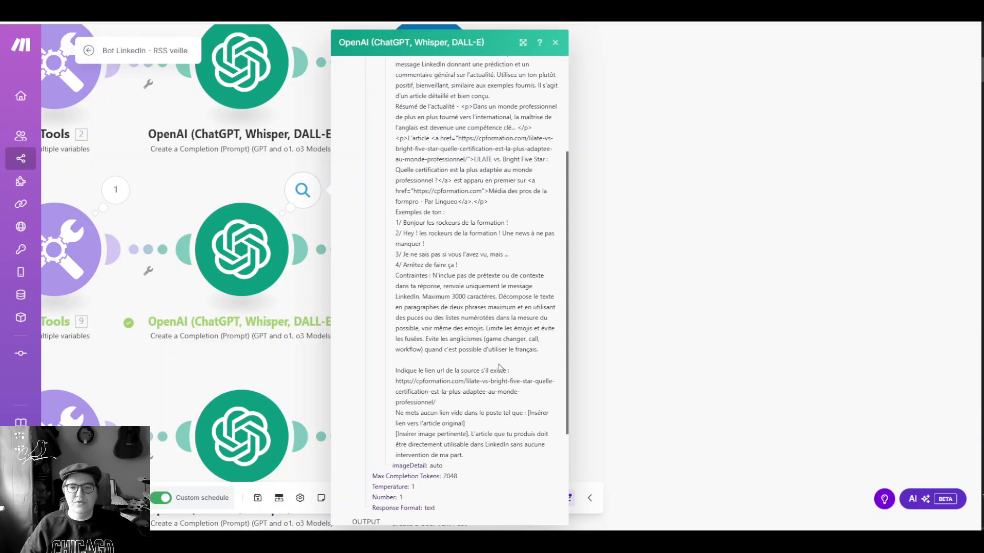
Copy the source URL from the prompt sent to OpenAI, check it in a new browser tab and close that tab
{"action": "left_click_drag", "start_coordinate": [436, 403], "coordinate": [396, 382]}
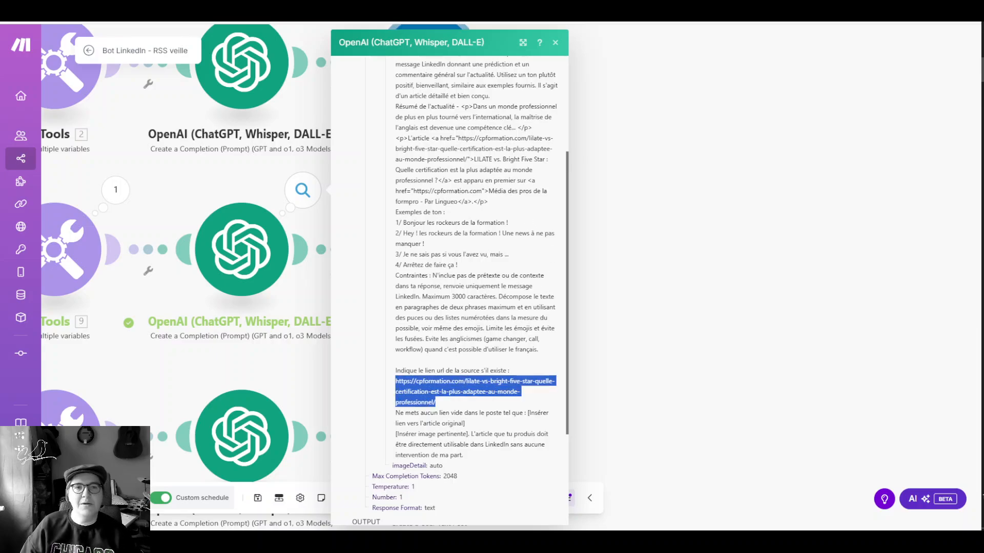
{"action": "key", "text": "ctrl+c"}
{"action": "key", "text": "ctrl+t"}
{"action": "key", "text": "ctrl+v"}
{"action": "key", "text": "Return"}
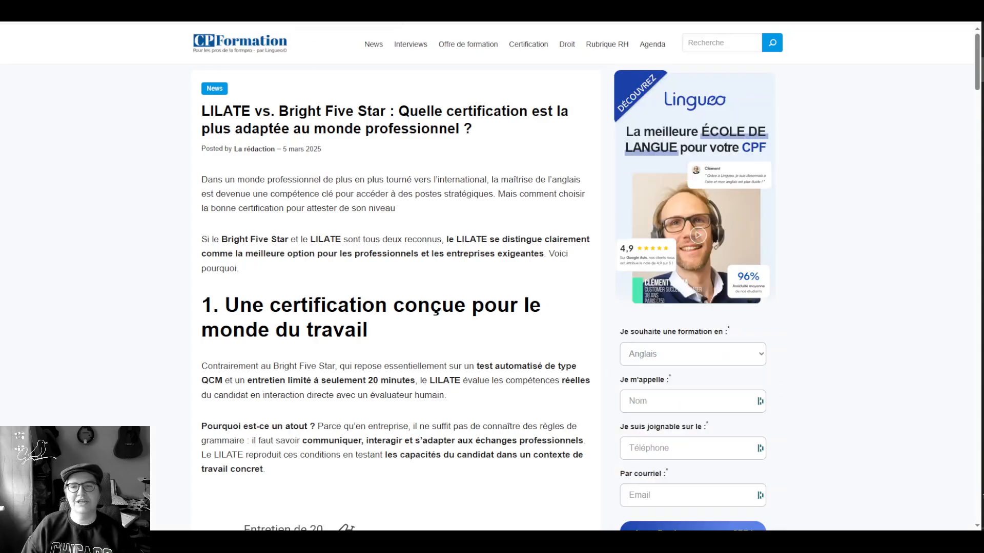
{"action": "key", "text": "ctrl+w"}
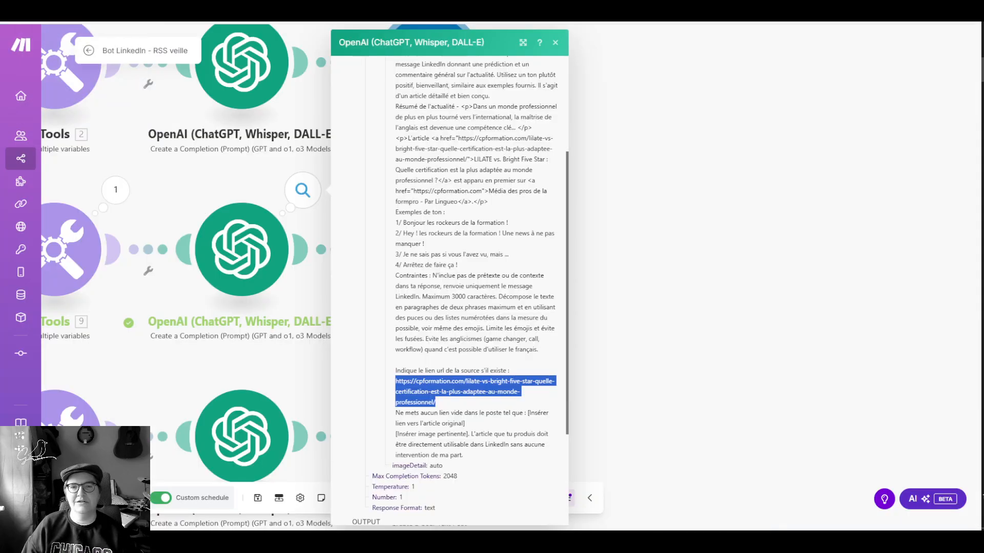
Examine the article link inside the Content sent by the Jeudi LinkedIn module's execution
{"action": "left_click", "coordinate": [656, 313]}
{"action": "left_click", "coordinate": [430, 254]}
{"action": "left_click", "coordinate": [463, 180]}
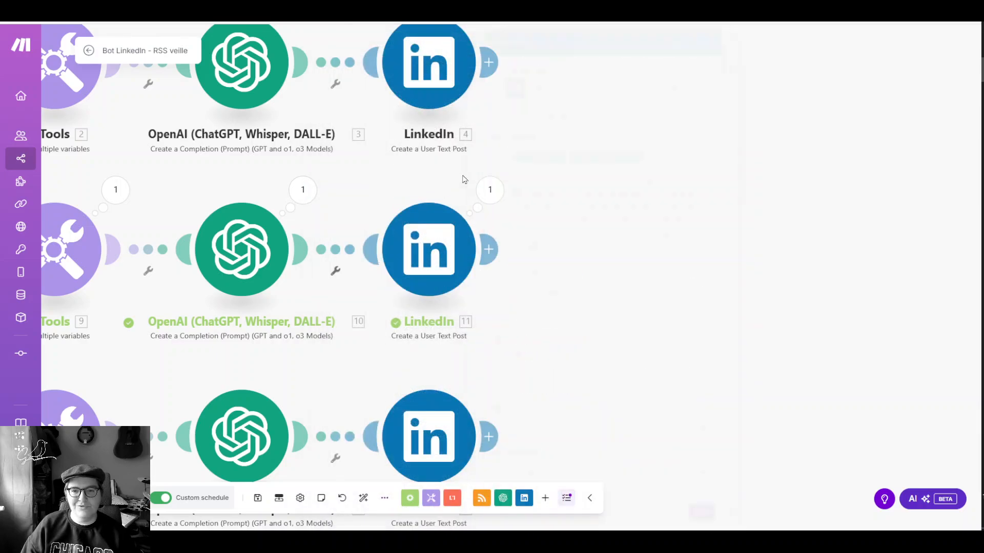
{"action": "left_click", "coordinate": [486, 192]}
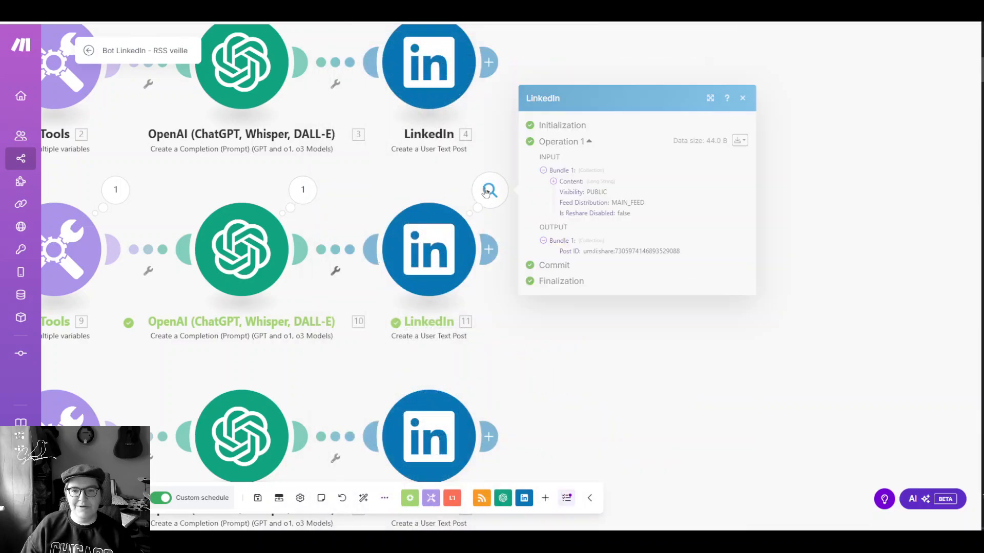
{"action": "left_click", "coordinate": [553, 182]}
{"action": "scroll", "coordinate": [547, 226], "scroll_direction": "down", "scroll_amount": 2}
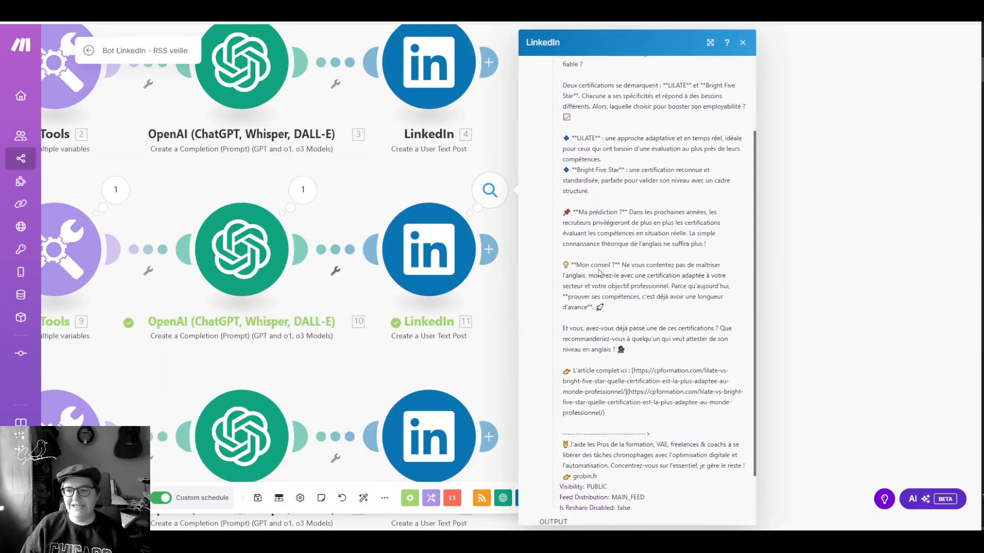
{"action": "scroll", "coordinate": [538, 262], "scroll_direction": "down", "scroll_amount": 2}
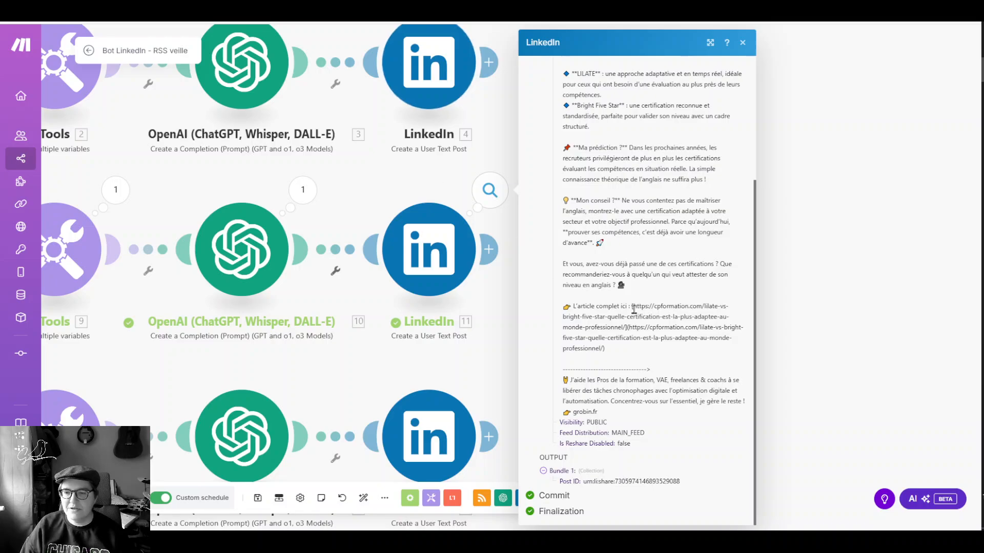
Copy the first article URL, inside the square brackets, from the LinkedIn Content, test it in a new browser tab and return to Make
{"action": "left_click_drag", "start_coordinate": [634, 309], "coordinate": [623, 330]}
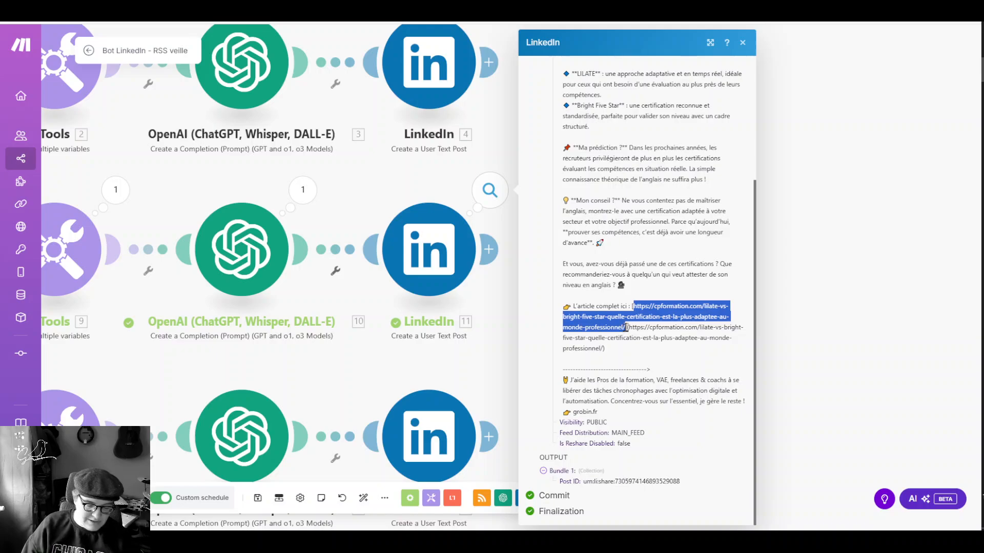
{"action": "key", "text": "super+v"}
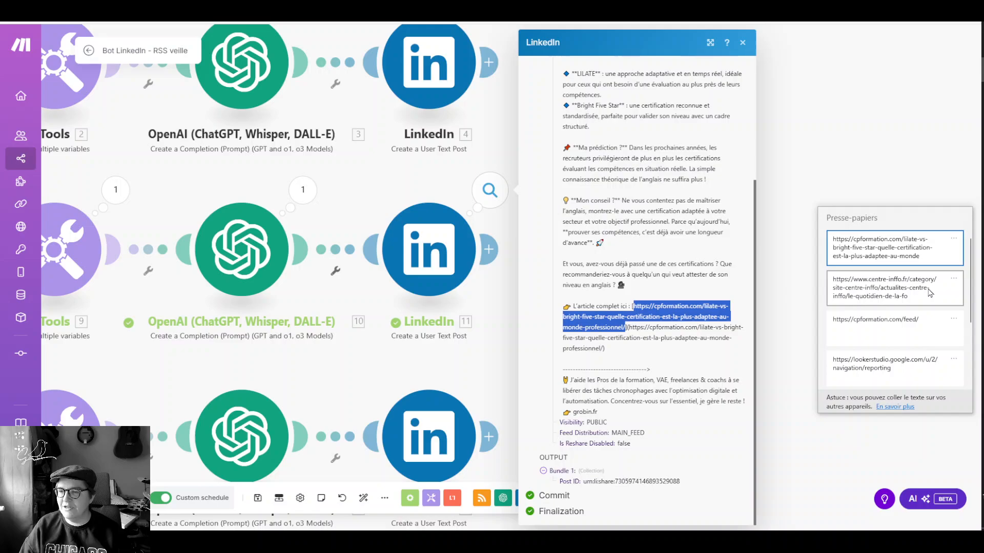
{"action": "left_click", "coordinate": [328, 10]}
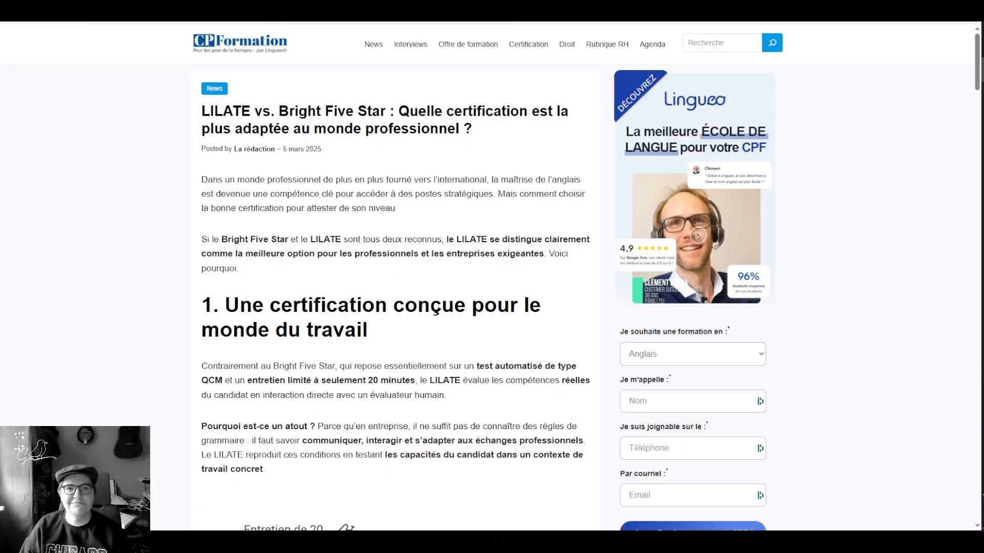
{"action": "key", "text": "ctrl+t"}
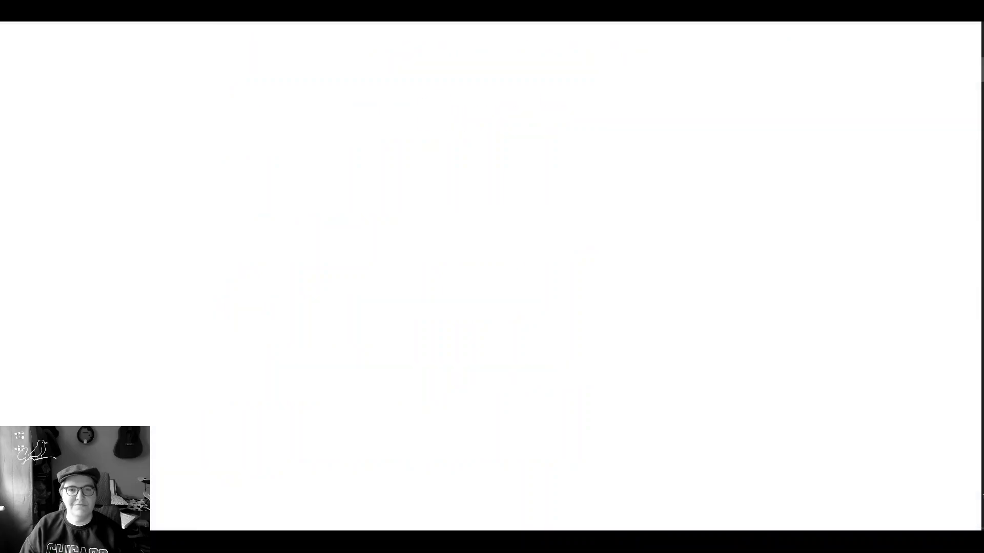
{"action": "type", "text": "https://cpformation.com/lilate-vs-bright-five-star-quelle-certification-est-la-plus-adaptee-au-monde-professionnel/"}
{"action": "key", "text": "Return"}
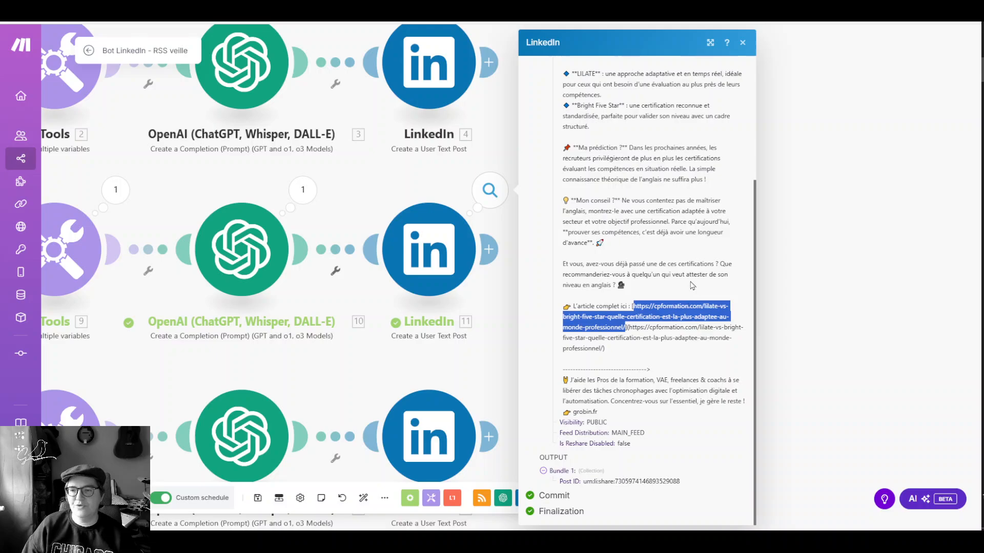
{"action": "left_click", "coordinate": [683, 330]}
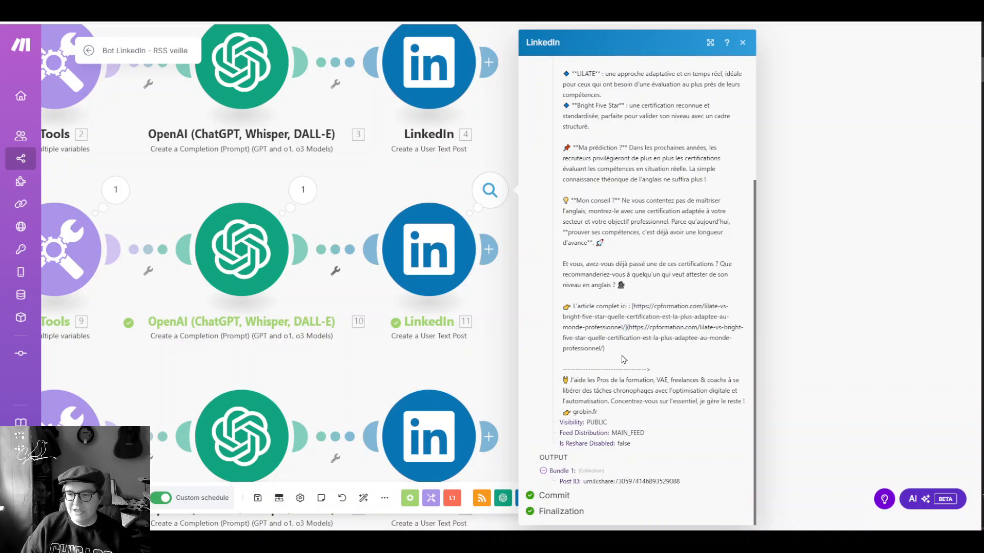
Close the LinkedIn module's execution details and save the Bot LinkedIn - RSS veille scenario
{"action": "left_click", "coordinate": [817, 354]}
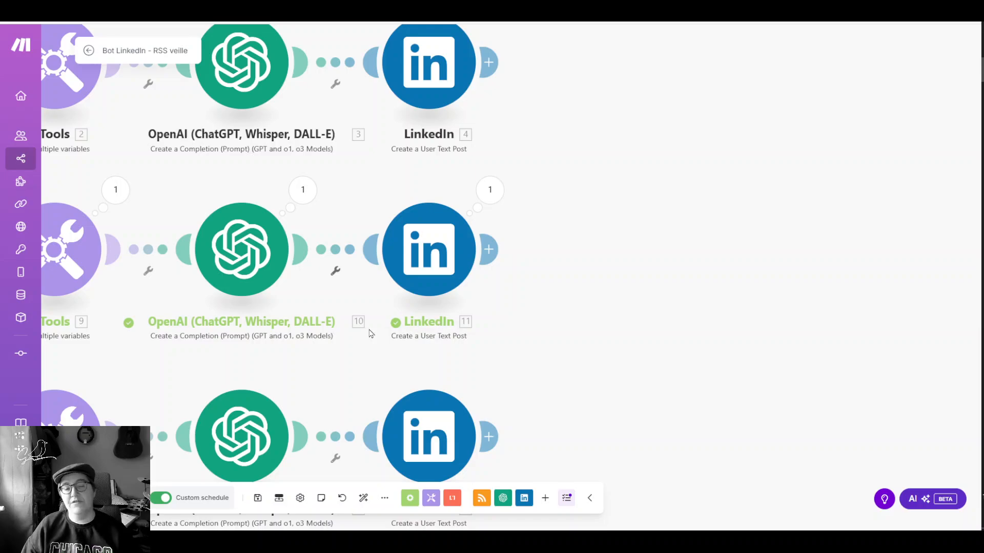
{"action": "scroll", "coordinate": [466, 330], "scroll_direction": "down", "scroll_amount": 4}
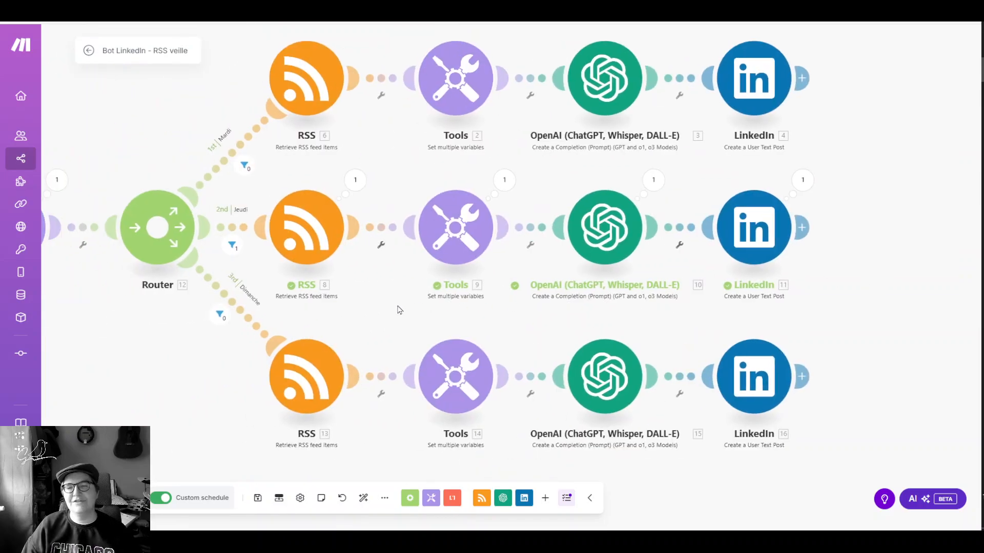
{"action": "scroll", "coordinate": [402, 310], "scroll_direction": "down", "scroll_amount": 3}
{"action": "left_click_drag", "start_coordinate": [463, 314], "coordinate": [505, 314]}
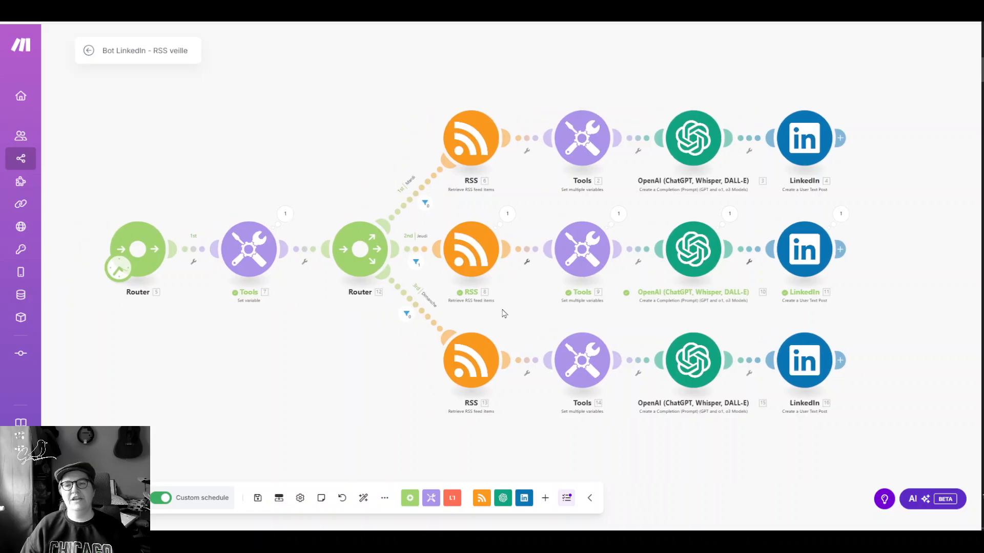
{"action": "left_click", "coordinate": [263, 499]}
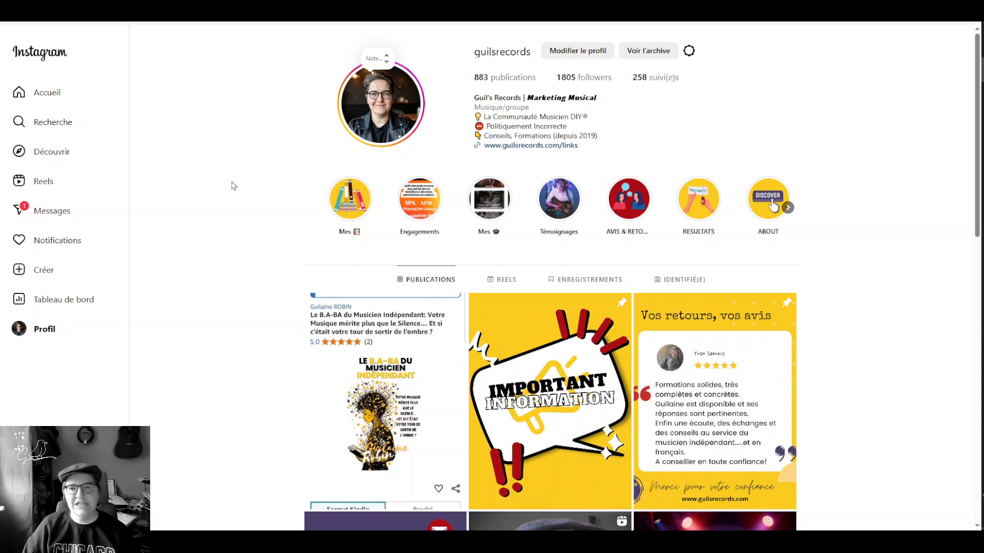
On the guilsrecords Instagram profile, open the post with the silhouetted singer, read its full caption and comments, and close it
{"action": "scroll", "coordinate": [236, 175], "scroll_direction": "down", "scroll_amount": 2}
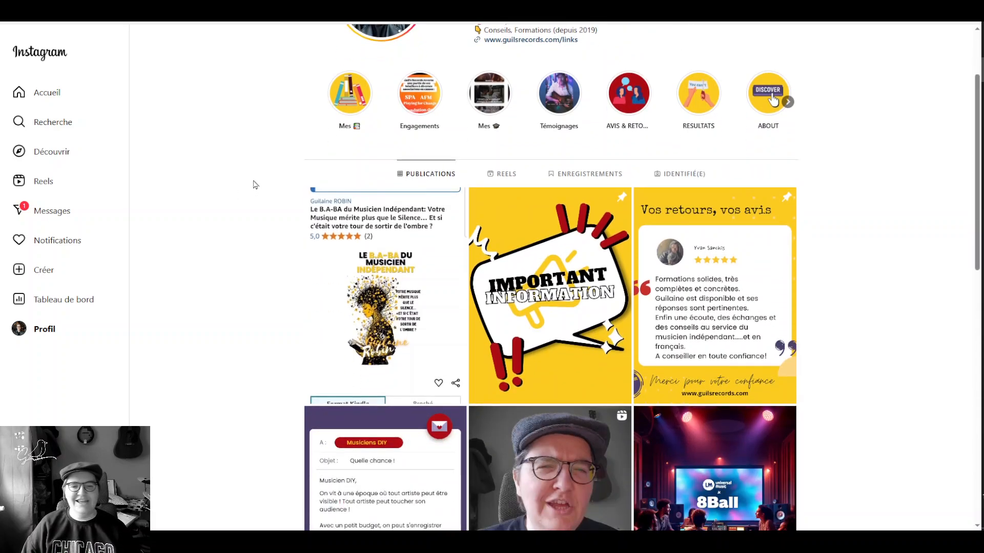
{"action": "scroll", "coordinate": [235, 189], "scroll_direction": "down", "scroll_amount": 7}
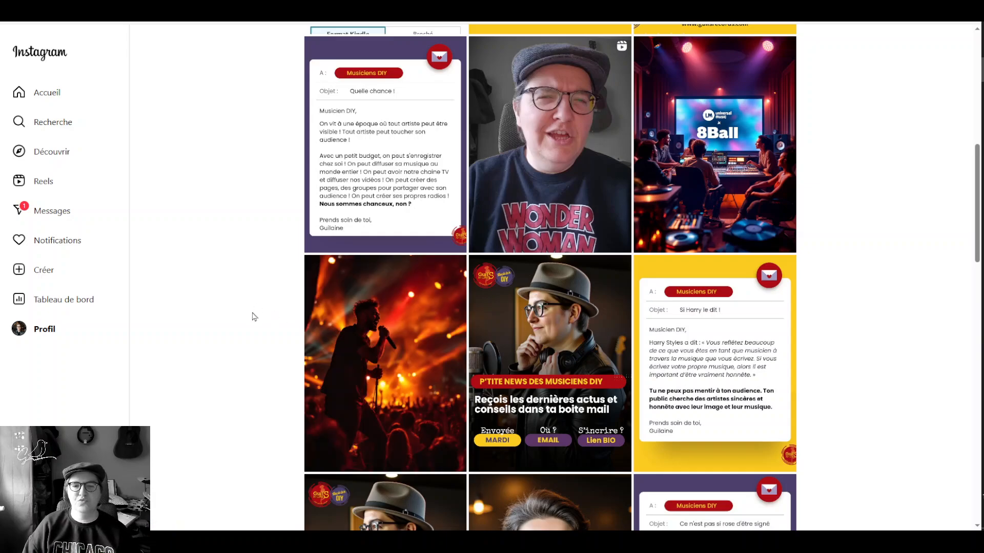
{"action": "left_click", "coordinate": [344, 297]}
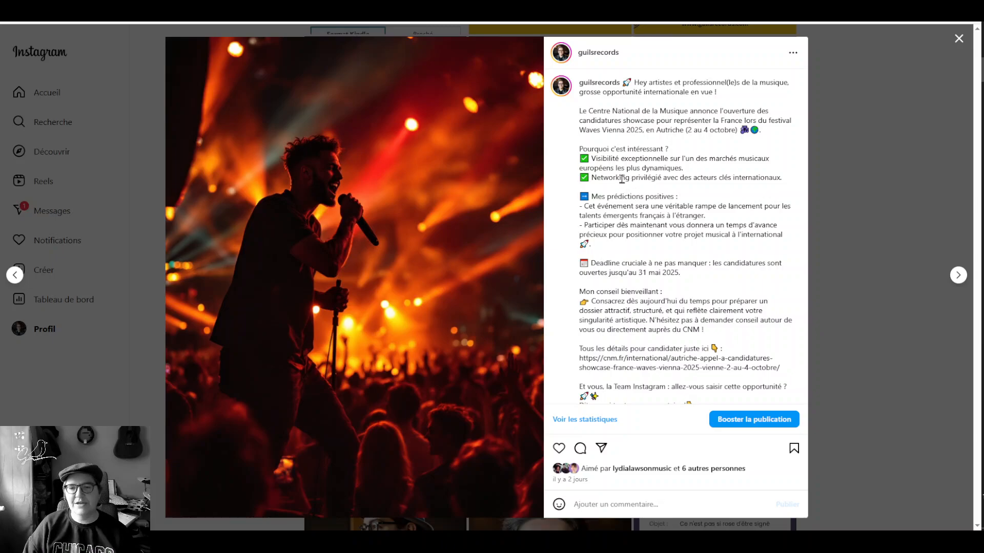
{"action": "scroll", "coordinate": [626, 178], "scroll_direction": "down", "scroll_amount": 1}
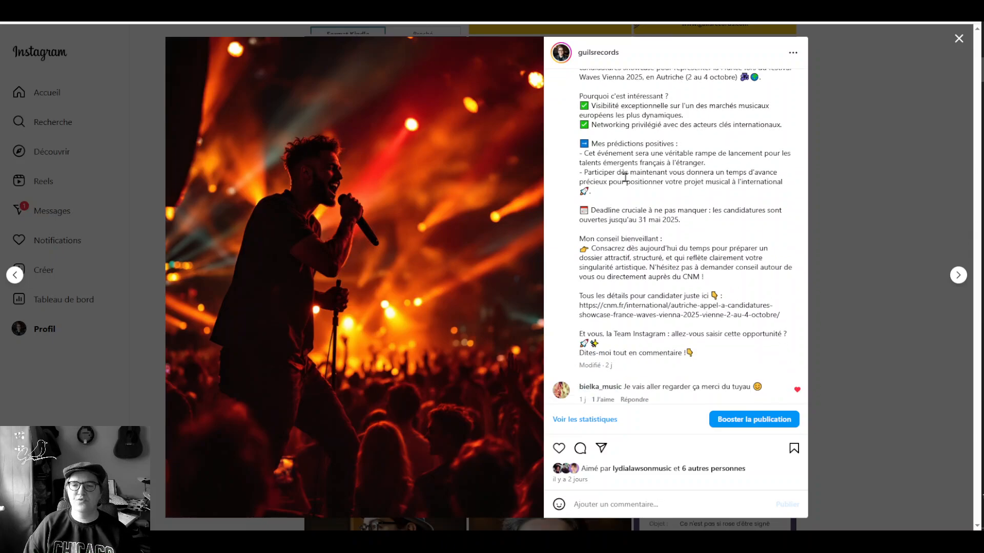
{"action": "scroll", "coordinate": [662, 173], "scroll_direction": "down", "scroll_amount": 1}
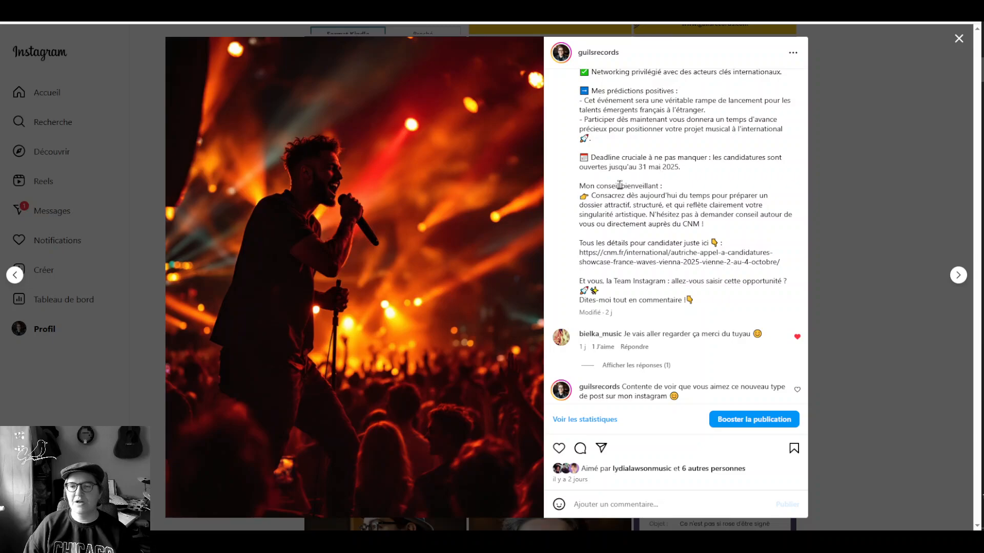
{"action": "scroll", "coordinate": [627, 194], "scroll_direction": "up", "scroll_amount": 2}
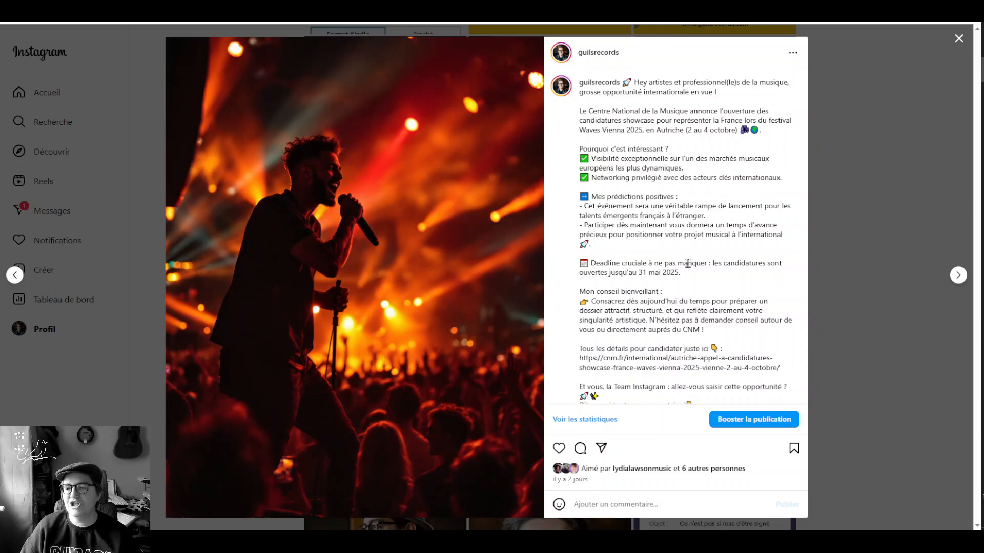
{"action": "scroll", "coordinate": [654, 255], "scroll_direction": "down", "scroll_amount": 5}
{"action": "scroll", "coordinate": [651, 254], "scroll_direction": "up", "scroll_amount": 5}
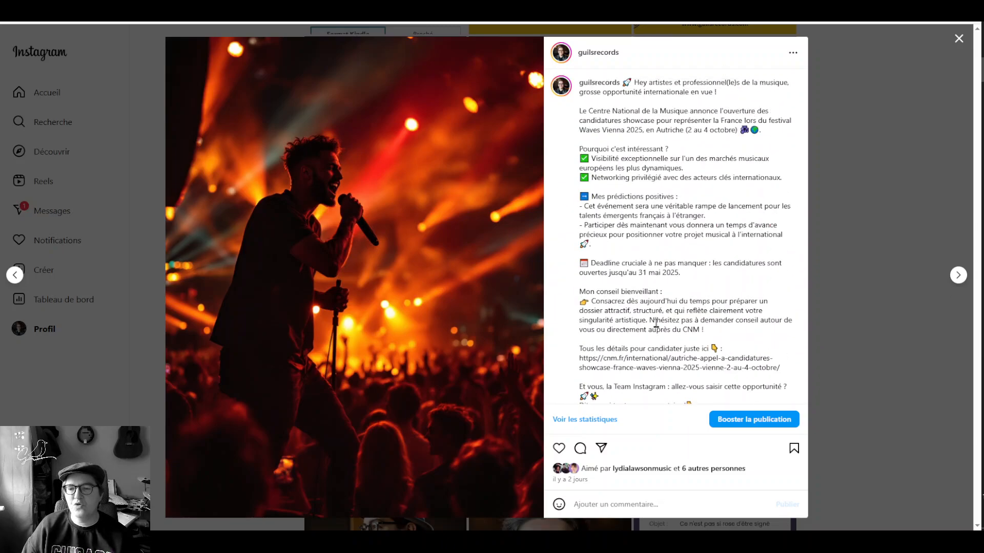
{"action": "scroll", "coordinate": [657, 324], "scroll_direction": "down", "scroll_amount": 5}
{"action": "scroll", "coordinate": [656, 324], "scroll_direction": "up", "scroll_amount": 5}
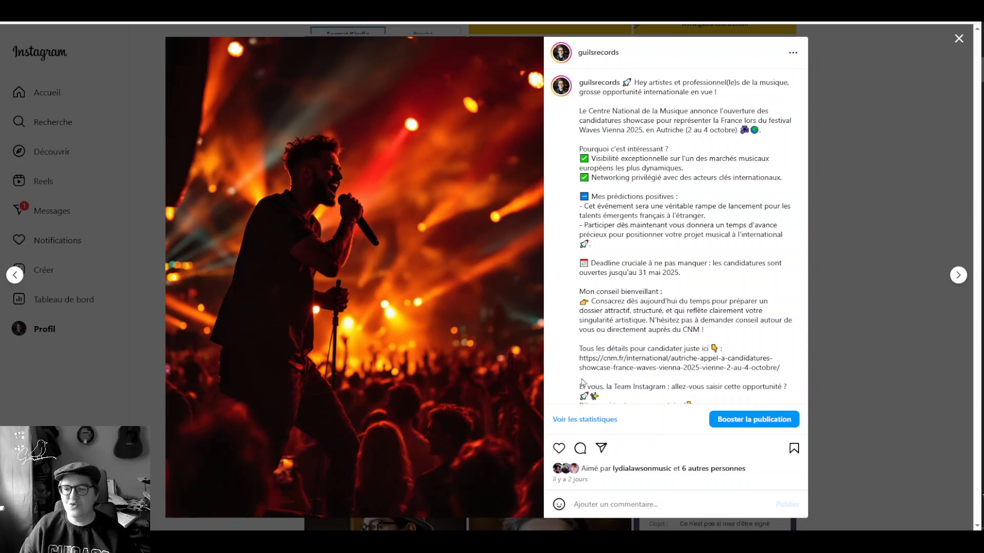
{"action": "scroll", "coordinate": [638, 348], "scroll_direction": "down", "scroll_amount": 1}
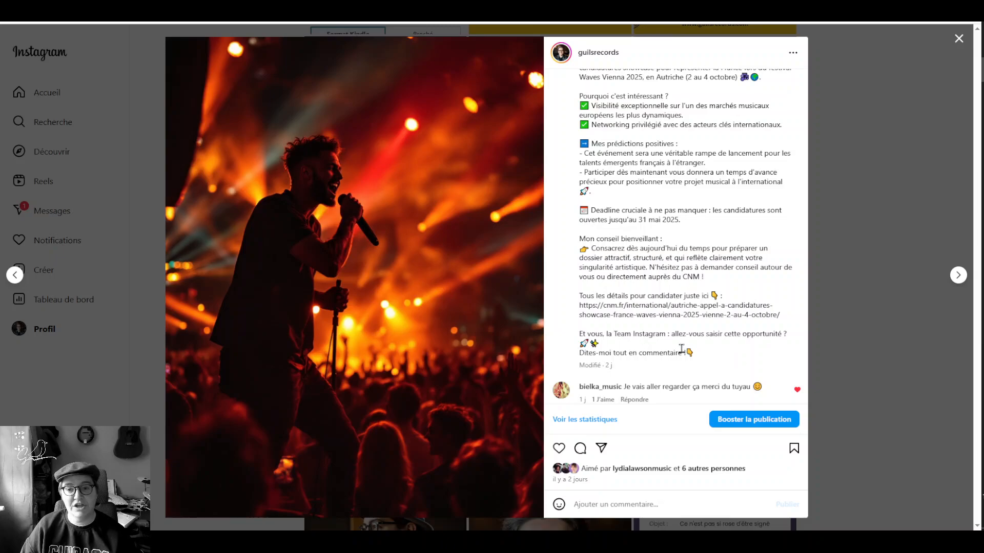
{"action": "scroll", "coordinate": [681, 349], "scroll_direction": "up", "scroll_amount": 1}
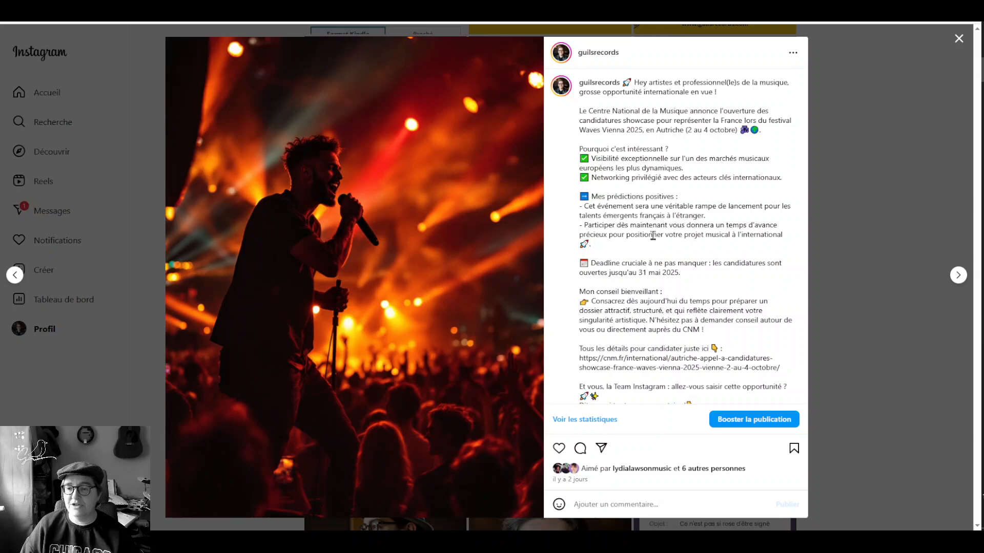
{"action": "left_click", "coordinate": [841, 220]}
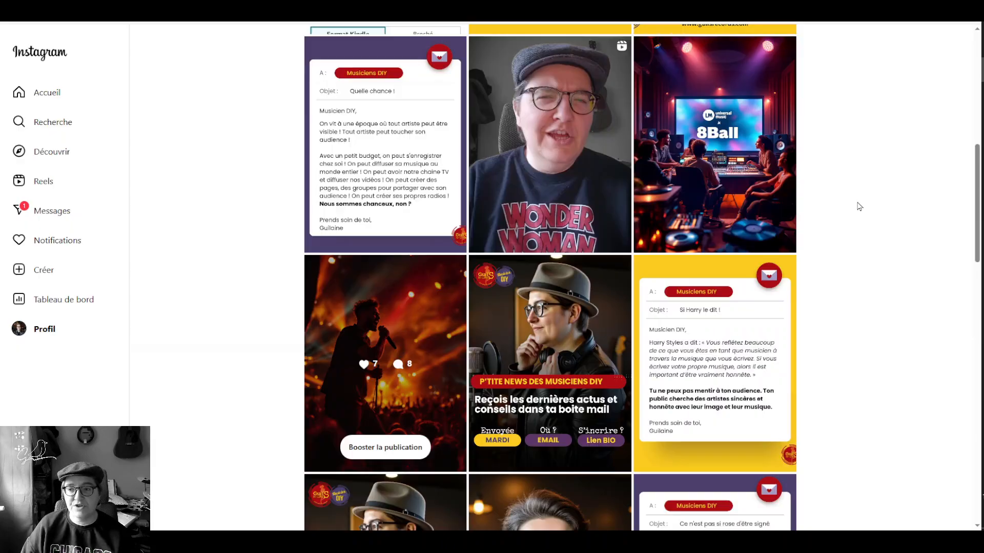
View the image and caption of the Universal Music x 8Ball post on the Instagram profile, and close it
{"action": "left_click", "coordinate": [712, 175]}
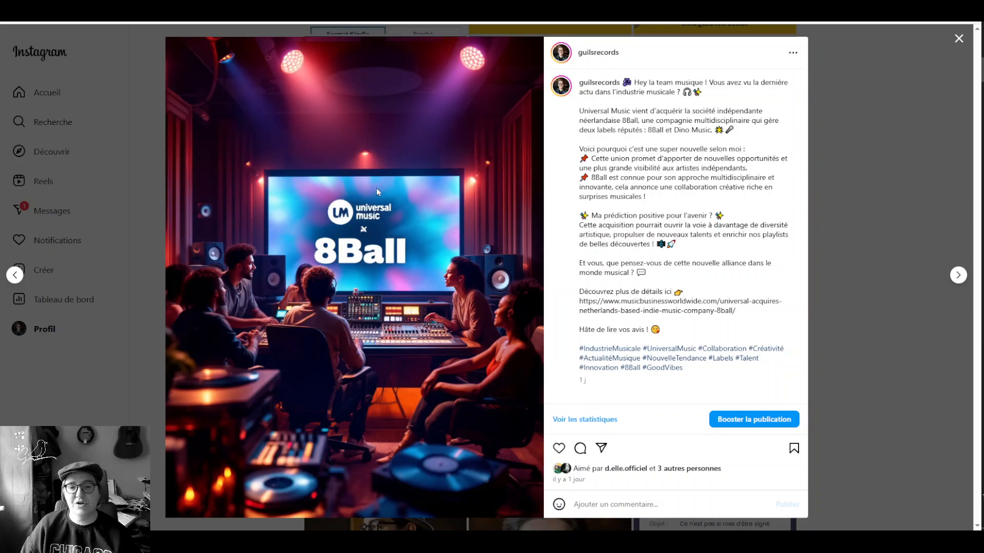
{"action": "left_click", "coordinate": [846, 210]}
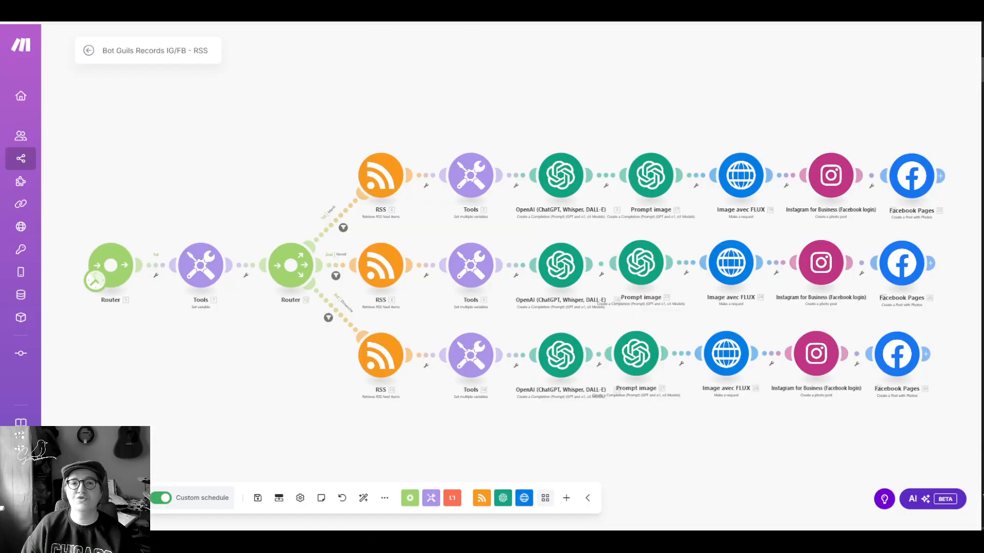
In Make's Bot Guils Records IG/FB - RSS scenario, inspect the HTTP request settings of the first branch's Image avec FLUX module
{"action": "left_click", "coordinate": [741, 171]}
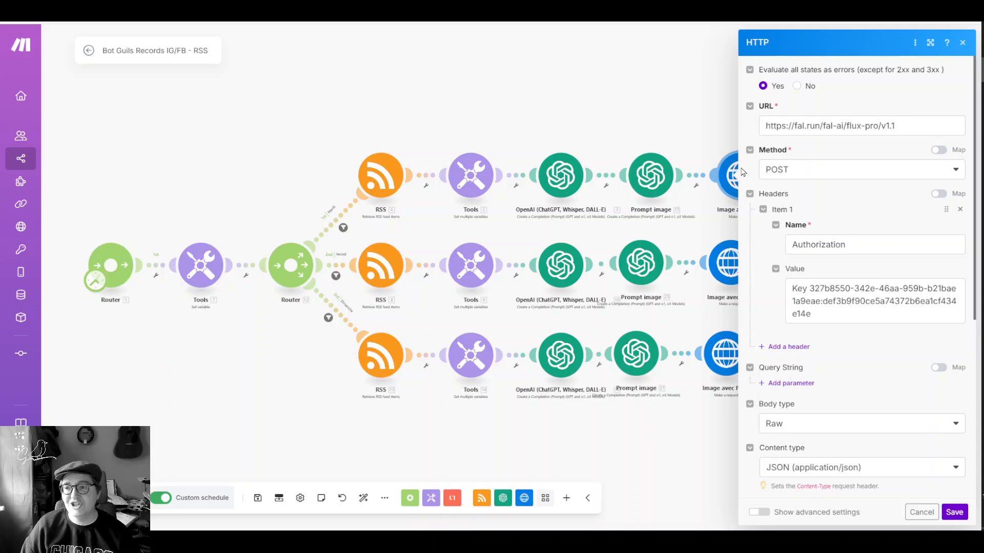
{"action": "left_click", "coordinate": [682, 115]}
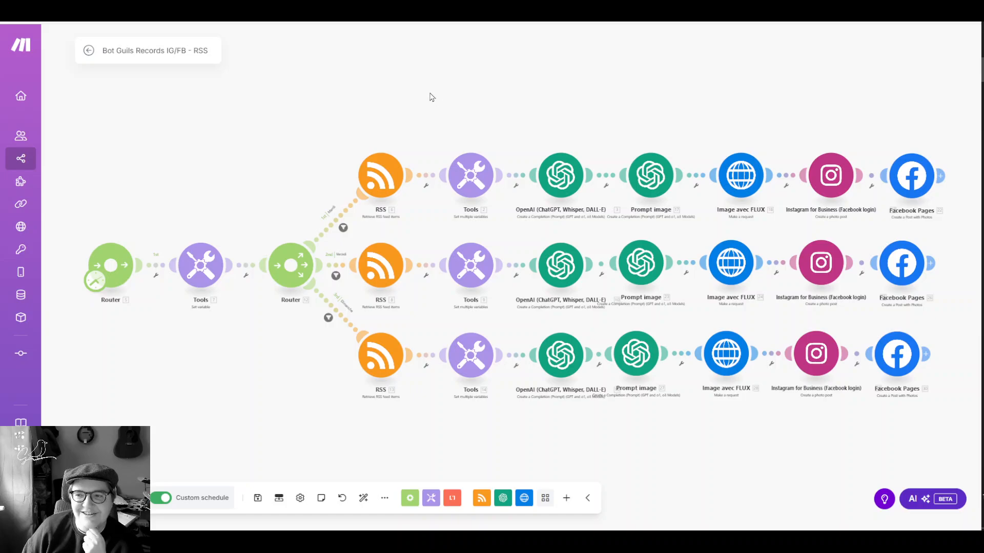
{"action": "left_click", "coordinate": [738, 177]}
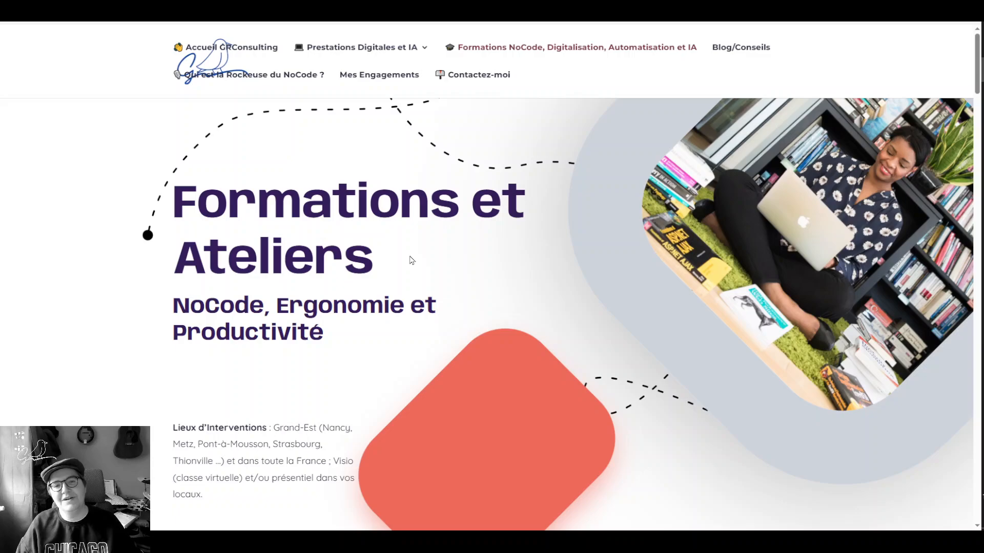
On the GRConsulting training page, find the Atelier IA workshop under Formations IA and open its dedicated page
{"action": "scroll", "coordinate": [410, 261], "scroll_direction": "down", "scroll_amount": 4}
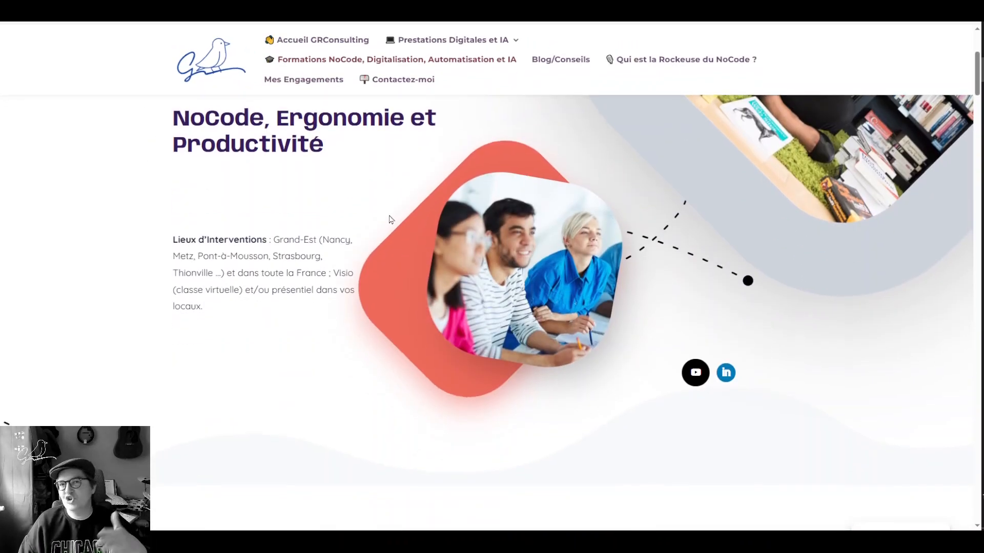
{"action": "scroll", "coordinate": [366, 253], "scroll_direction": "down", "scroll_amount": 6}
{"action": "scroll", "coordinate": [481, 228], "scroll_direction": "down", "scroll_amount": 4}
{"action": "scroll", "coordinate": [482, 231], "scroll_direction": "down", "scroll_amount": 15}
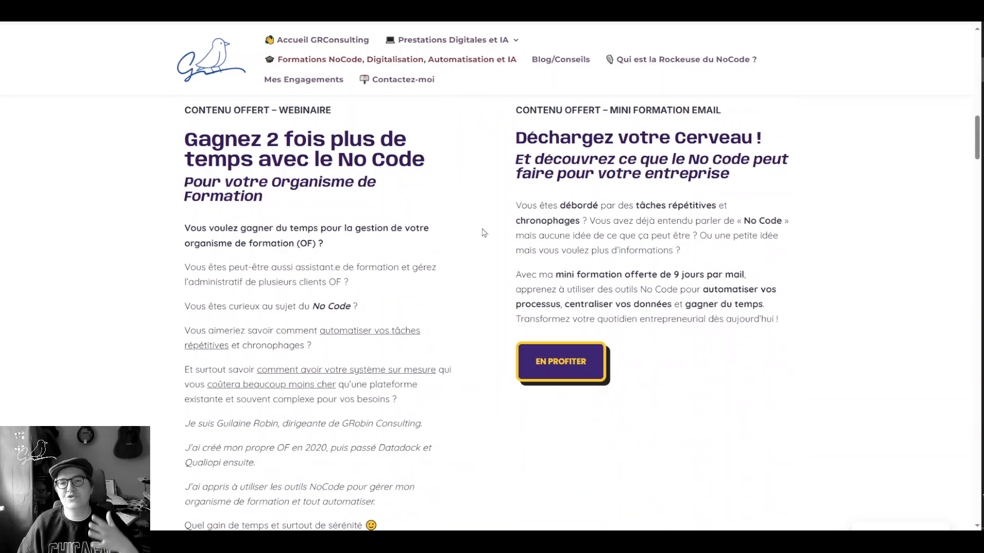
{"action": "scroll", "coordinate": [483, 236], "scroll_direction": "down", "scroll_amount": 18}
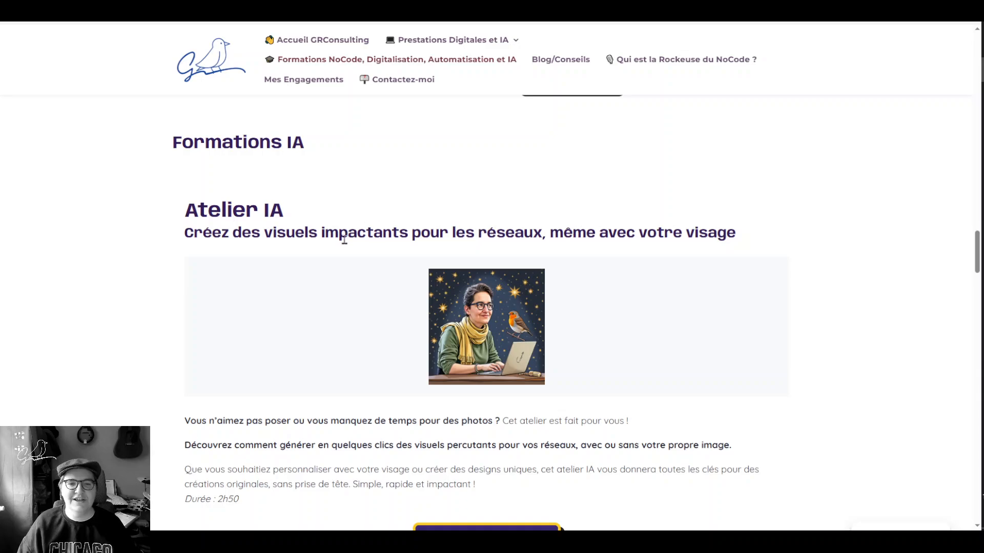
{"action": "scroll", "coordinate": [482, 257], "scroll_direction": "down", "scroll_amount": 5}
{"action": "left_click", "coordinate": [487, 333]}
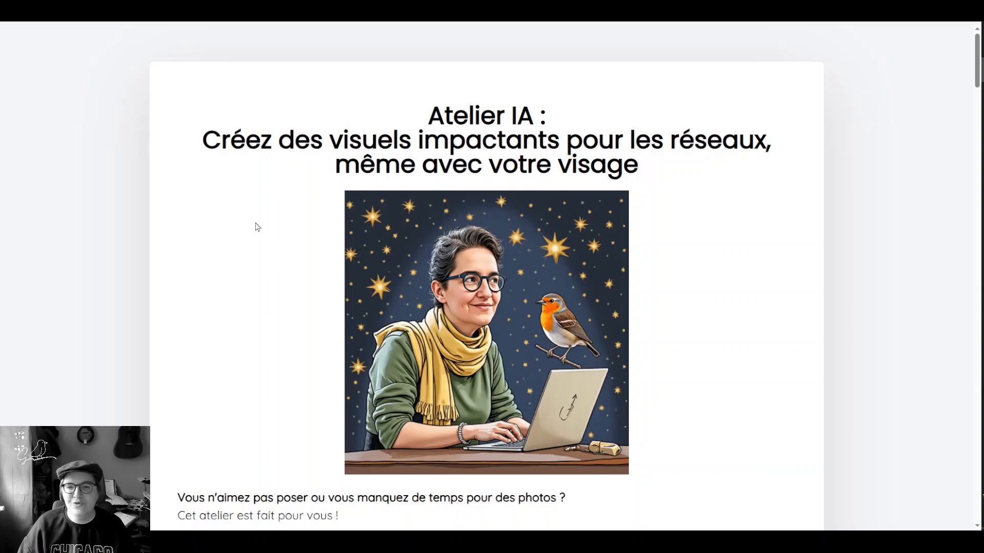
Examine the Atelier IA page's description, course programme and AI-generated sample images through to the end of the page
{"action": "scroll", "coordinate": [422, 292], "scroll_direction": "down", "scroll_amount": 12}
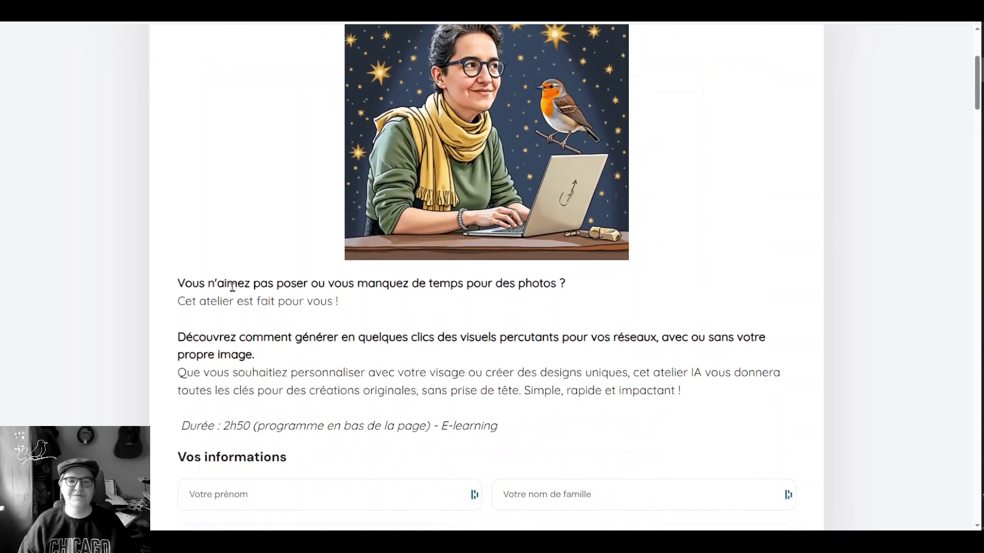
{"action": "scroll", "coordinate": [402, 267], "scroll_direction": "down", "scroll_amount": 15}
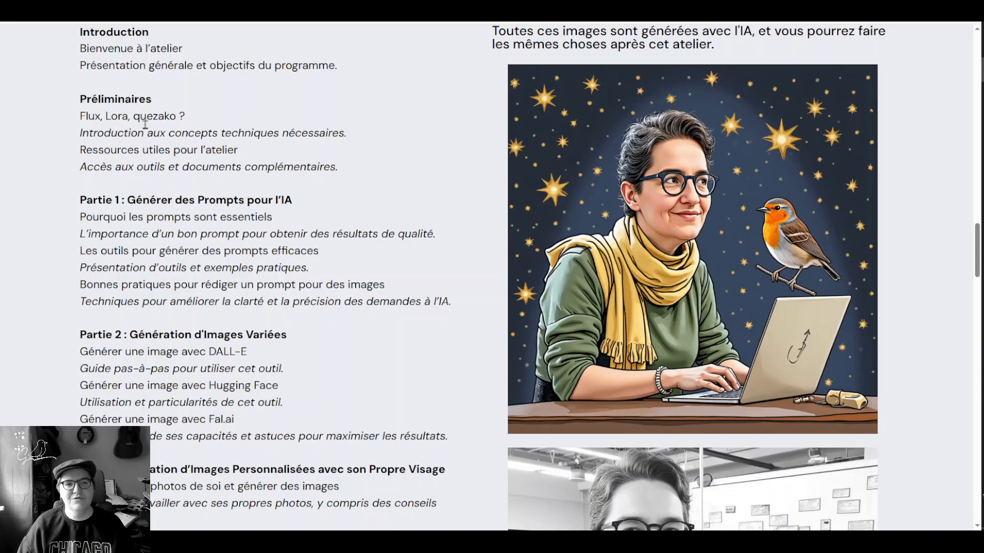
{"action": "scroll", "coordinate": [466, 349], "scroll_direction": "down", "scroll_amount": 4}
{"action": "scroll", "coordinate": [544, 250], "scroll_direction": "down", "scroll_amount": 6}
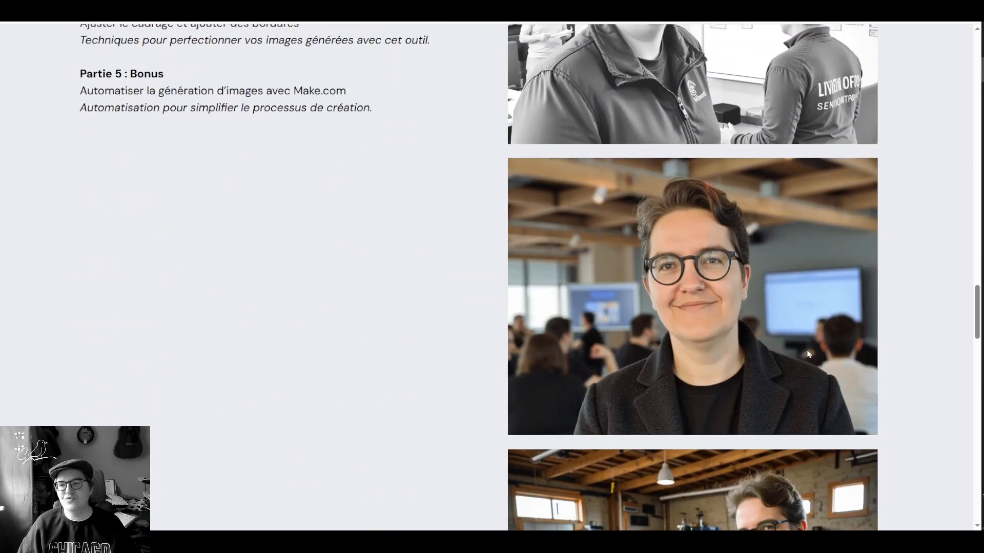
{"action": "scroll", "coordinate": [465, 257], "scroll_direction": "down", "scroll_amount": 20}
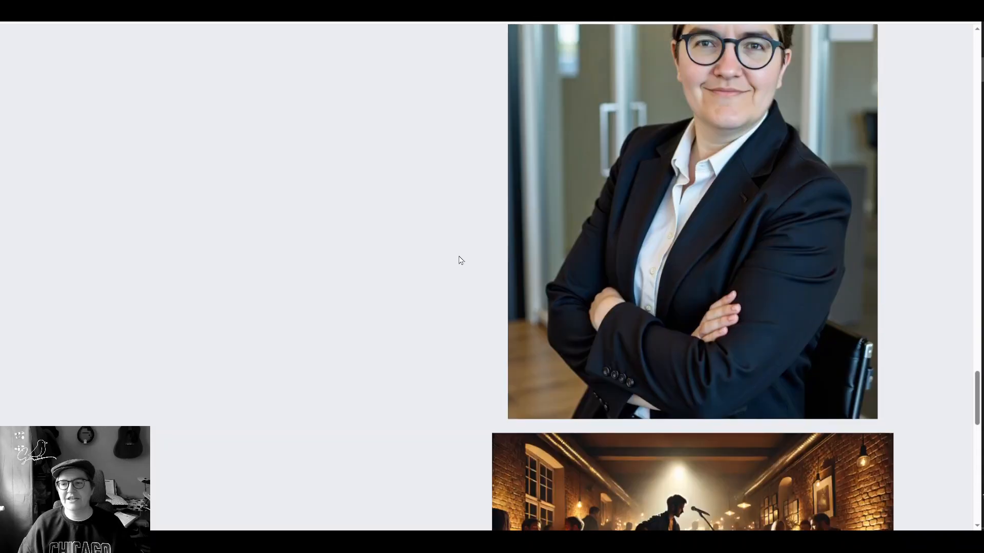
{"action": "scroll", "coordinate": [461, 260], "scroll_direction": "down", "scroll_amount": 10}
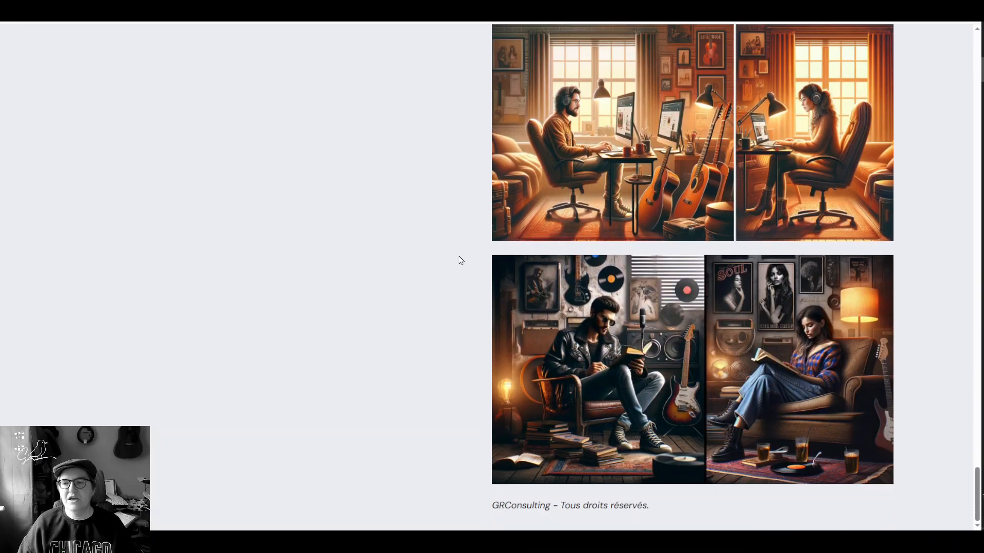
Return to Make's Bot Guils Records IG/FB - RSS scenario and inspect the filter conditions on the router's Dimanche and second routes
{"action": "scroll", "coordinate": [805, 341], "scroll_direction": "up", "scroll_amount": 20}
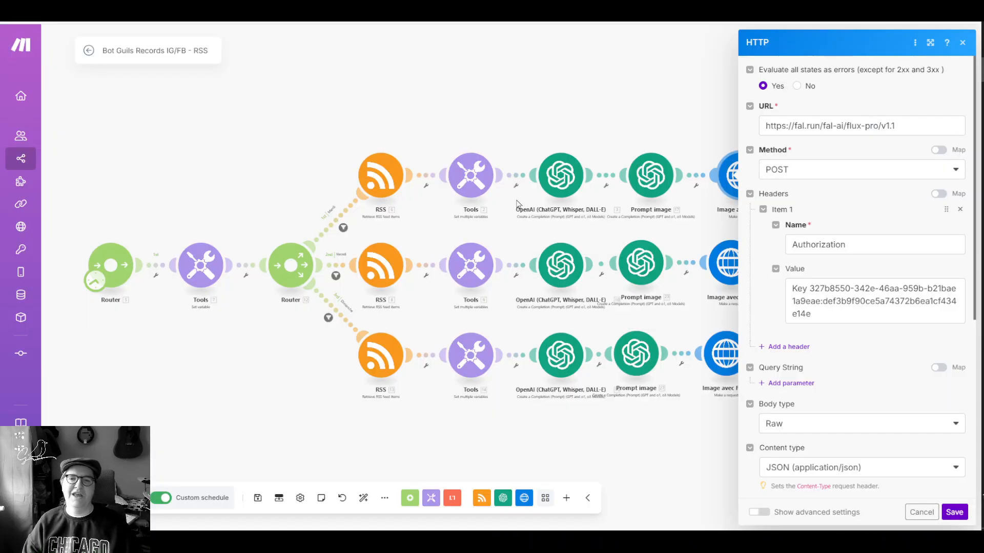
{"action": "left_click", "coordinate": [562, 98]}
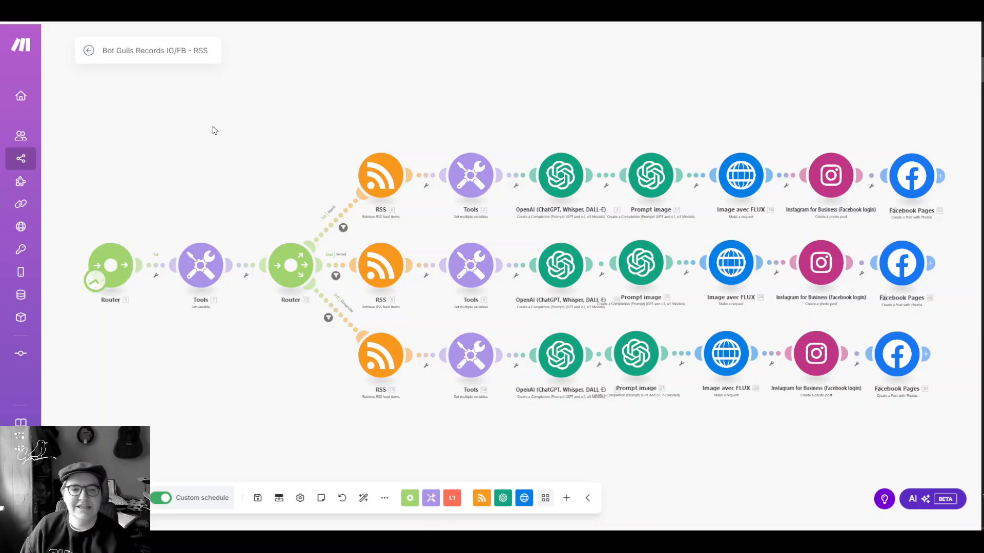
{"action": "scroll", "coordinate": [365, 264], "scroll_direction": "up", "scroll_amount": 2}
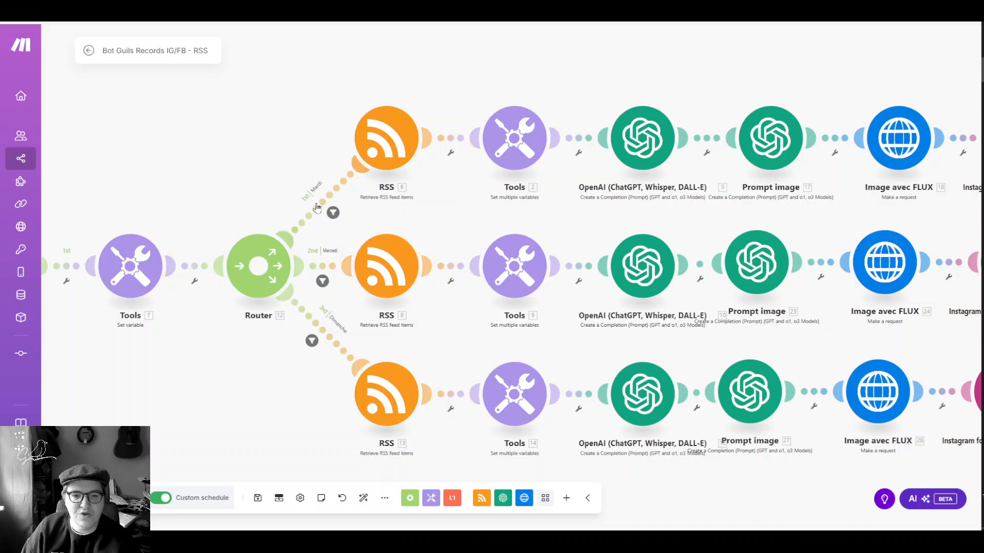
{"action": "left_click", "coordinate": [345, 361]}
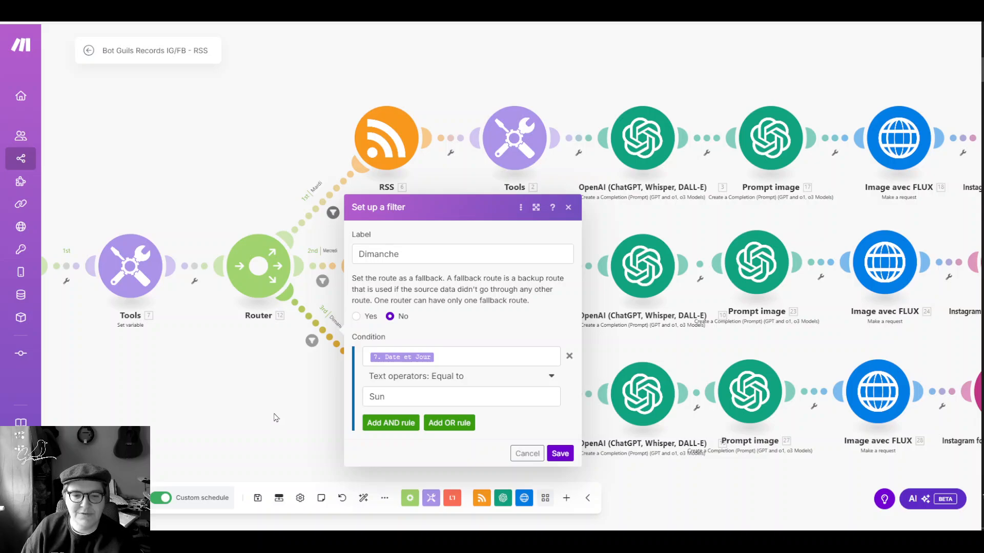
{"action": "left_click", "coordinate": [273, 414]}
{"action": "left_click", "coordinate": [323, 268]}
{"action": "left_click", "coordinate": [303, 378]}
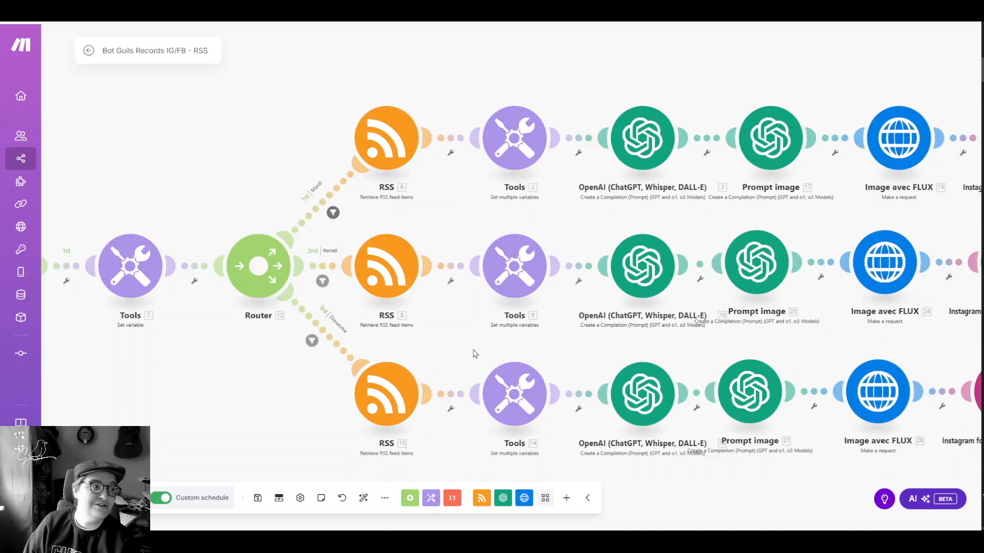
Check the feed URL and date settings of the RSS modules in all three branches, and close them without saving
{"action": "left_click", "coordinate": [380, 145]}
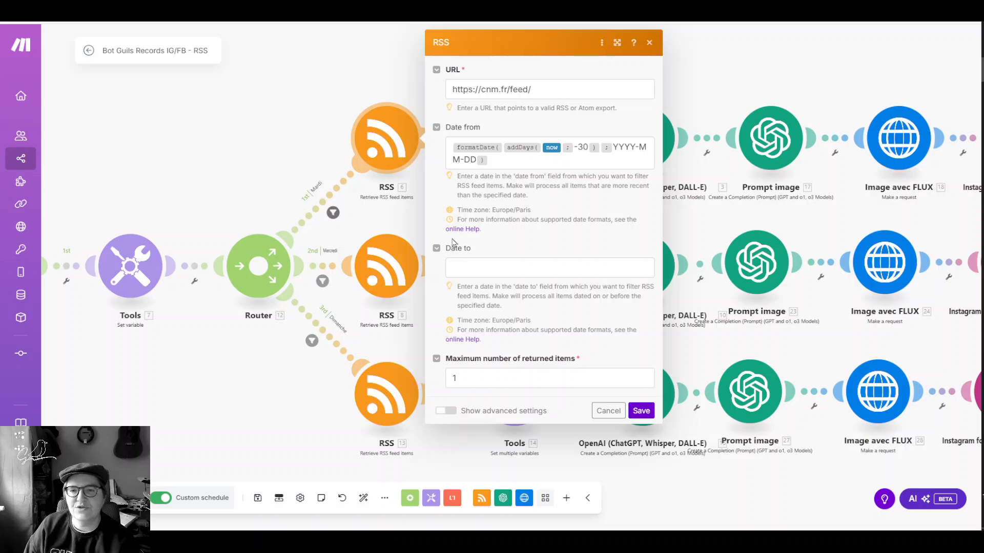
{"action": "left_click", "coordinate": [398, 274]}
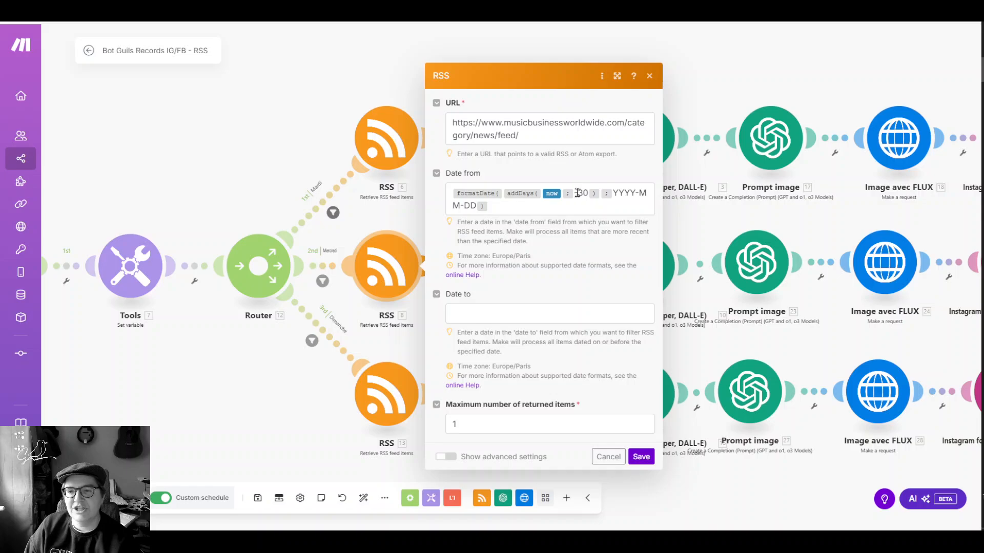
{"action": "left_click", "coordinate": [385, 407]}
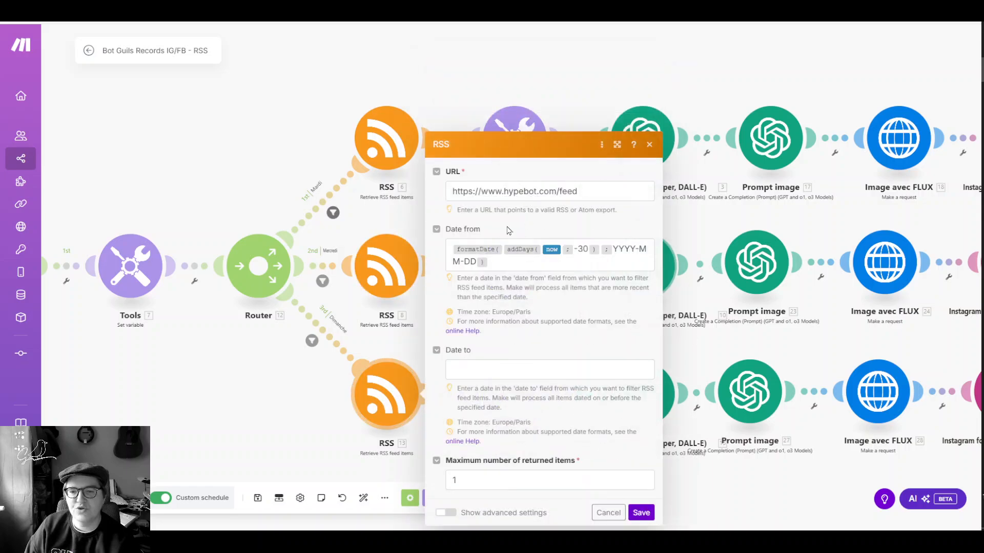
{"action": "left_click", "coordinate": [609, 513]}
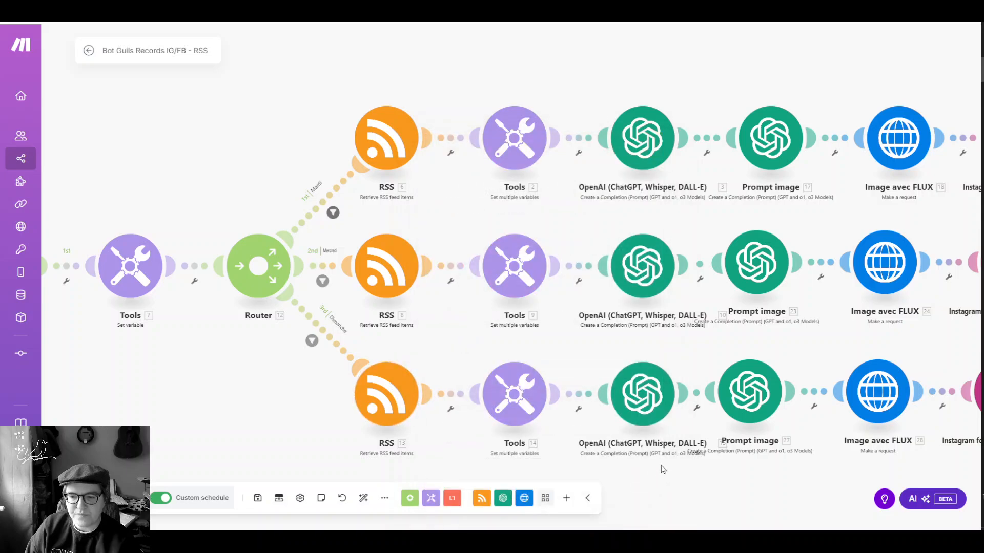
Examine the message text and the {style} definition in the first branch's Prompt image module, and close it without saving
{"action": "left_click_drag", "start_coordinate": [569, 358], "coordinate": [332, 362]}
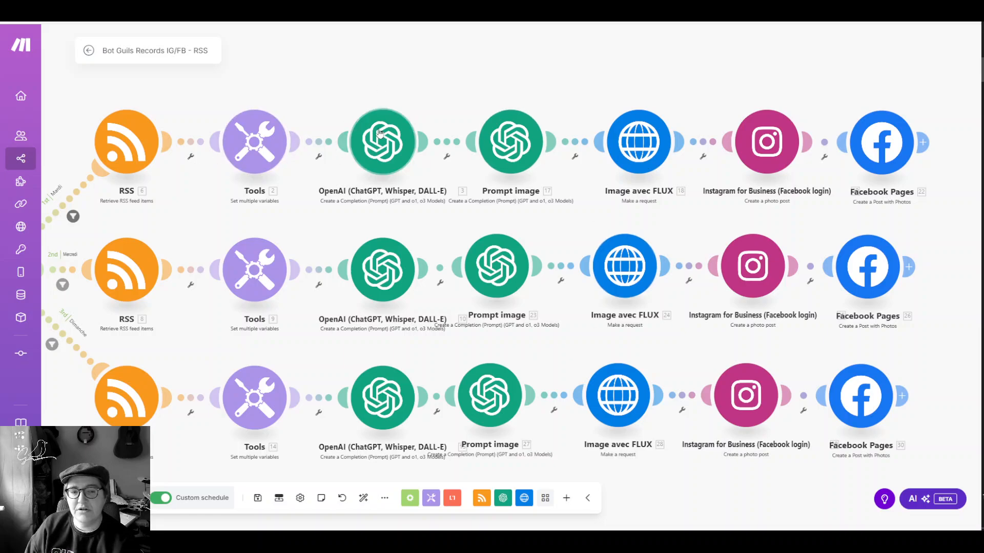
{"action": "left_click", "coordinate": [513, 146]}
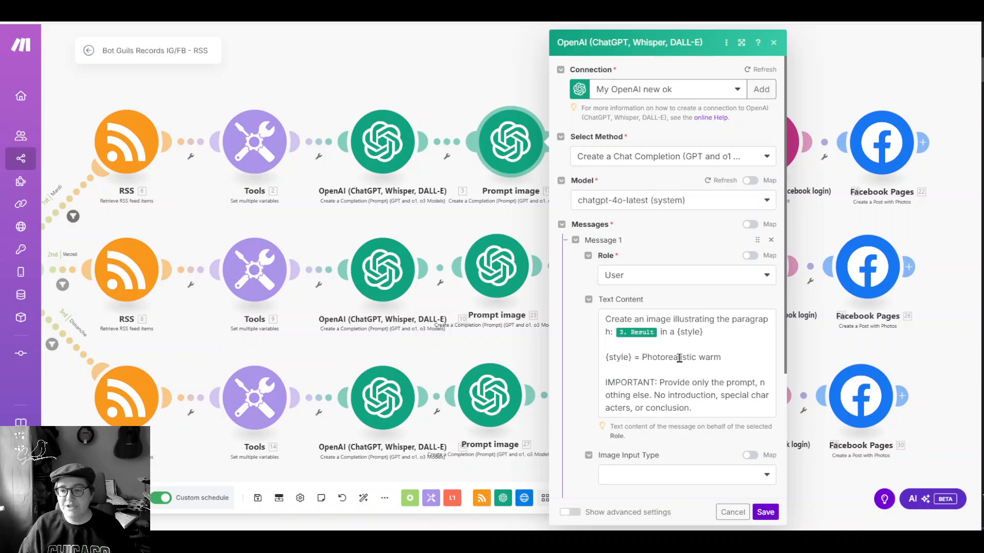
{"action": "left_click_drag", "start_coordinate": [642, 357], "coordinate": [727, 359]}
{"action": "left_click", "coordinate": [701, 368]}
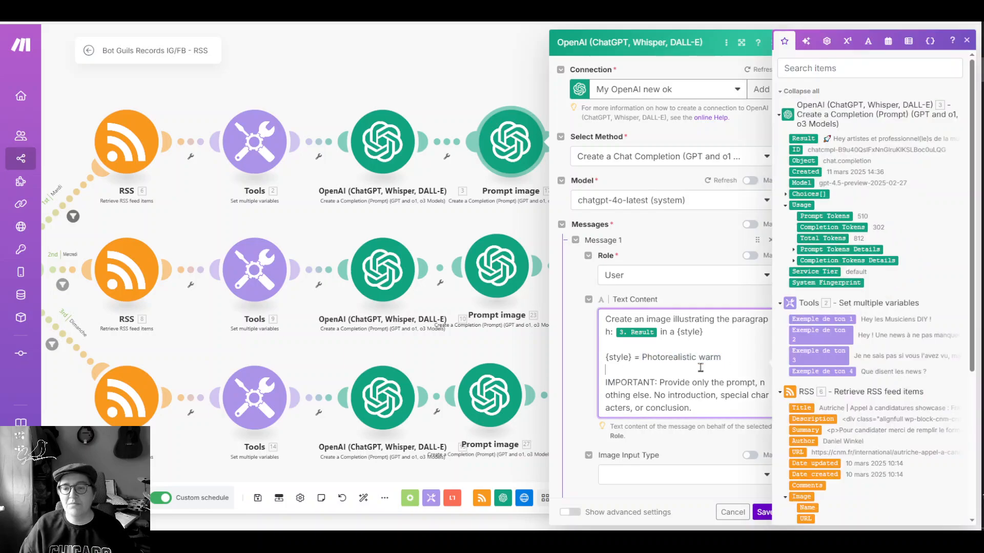
{"action": "scroll", "coordinate": [694, 366], "scroll_direction": "down", "scroll_amount": 1}
{"action": "left_click", "coordinate": [700, 385]}
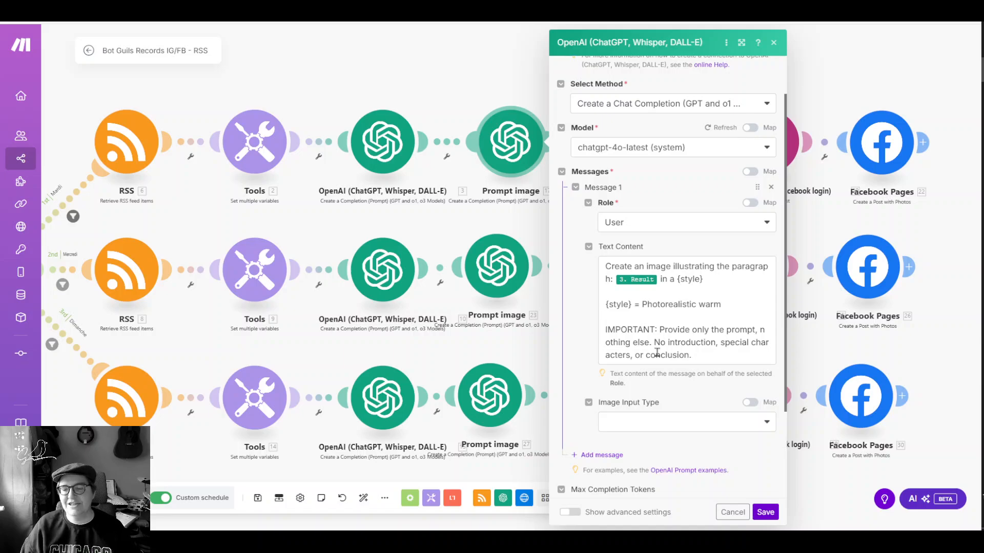
{"action": "scroll", "coordinate": [657, 353], "scroll_direction": "down", "scroll_amount": 2}
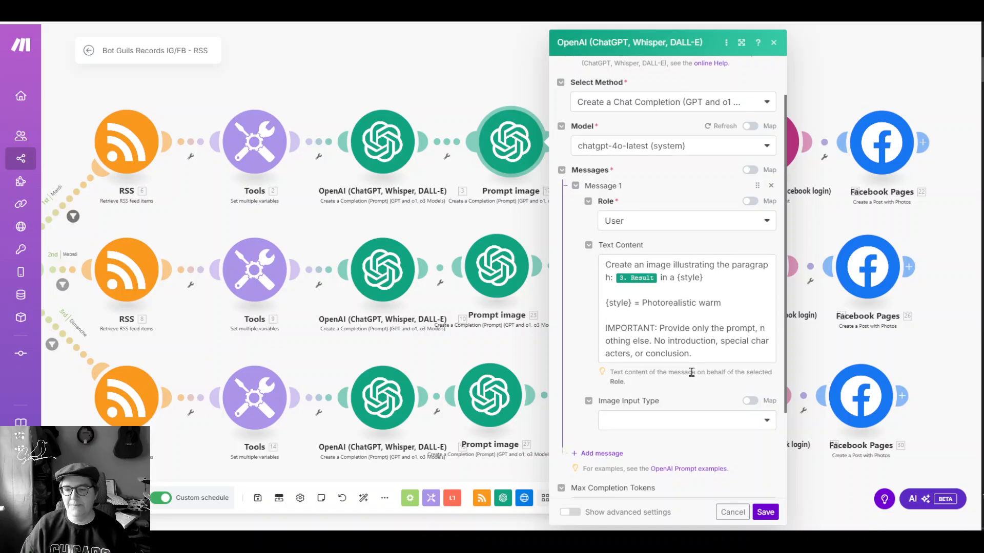
{"action": "left_click", "coordinate": [741, 513]}
Examine the first branch's Image avec FLUX request content, including the prompt, image size and generation parameters, and close it without saving
{"action": "left_click", "coordinate": [640, 148]}
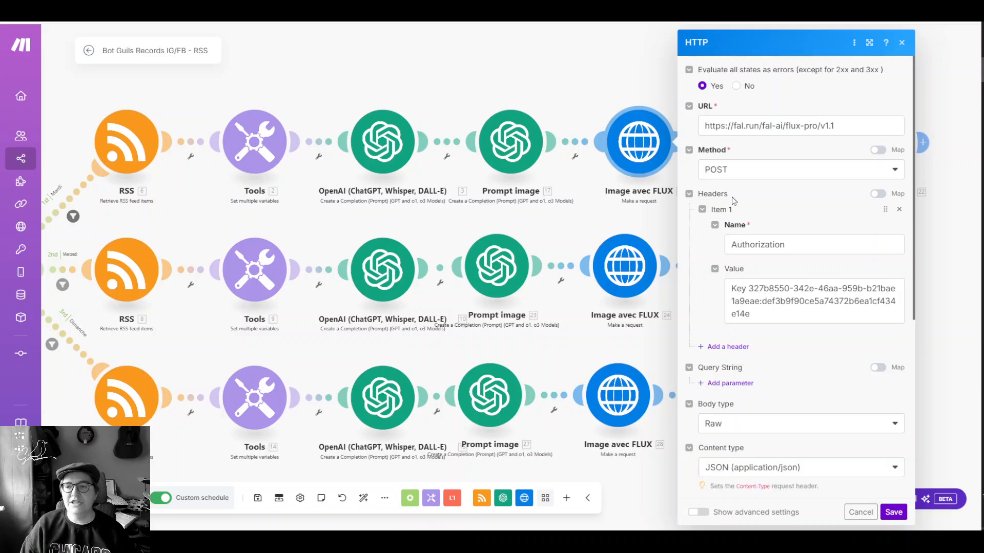
{"action": "scroll", "coordinate": [734, 201], "scroll_direction": "down", "scroll_amount": 5}
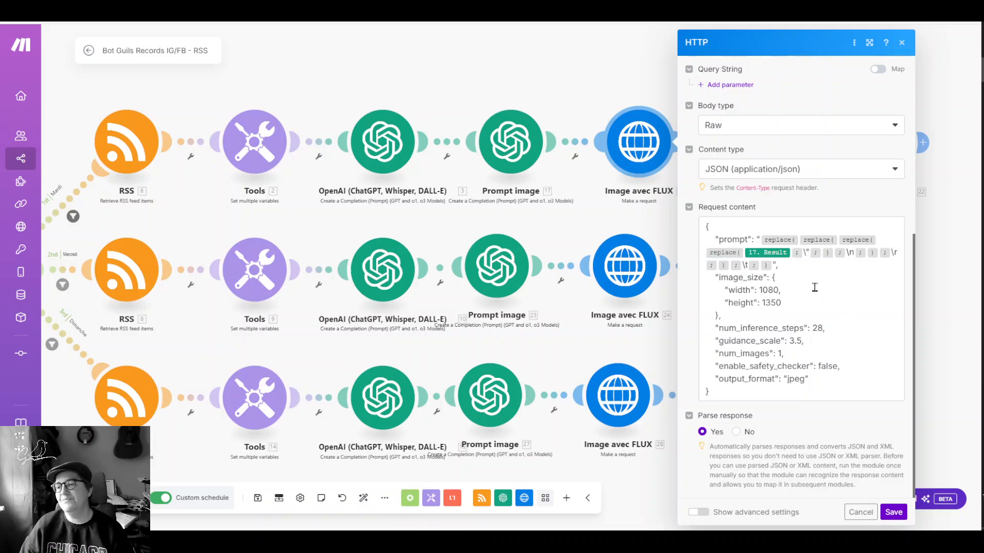
{"action": "left_click", "coordinate": [783, 265]}
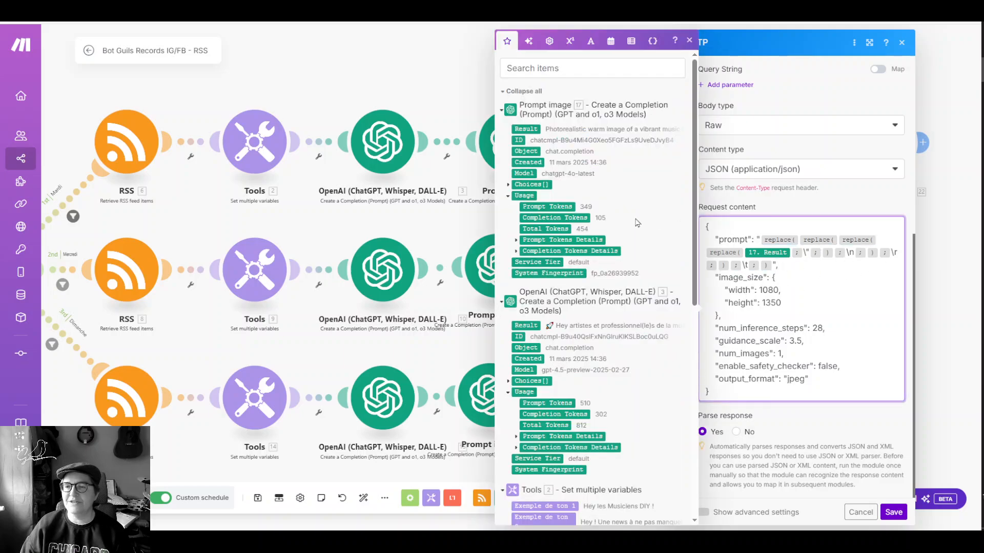
{"action": "left_click", "coordinate": [747, 230]}
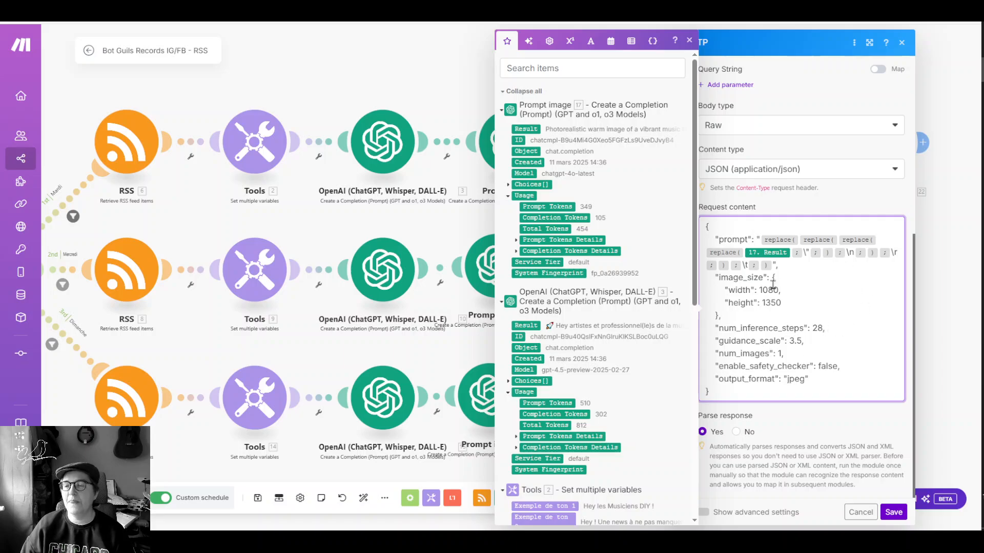
{"action": "left_click_drag", "start_coordinate": [726, 292], "coordinate": [838, 313]}
{"action": "left_click", "coordinate": [788, 330]}
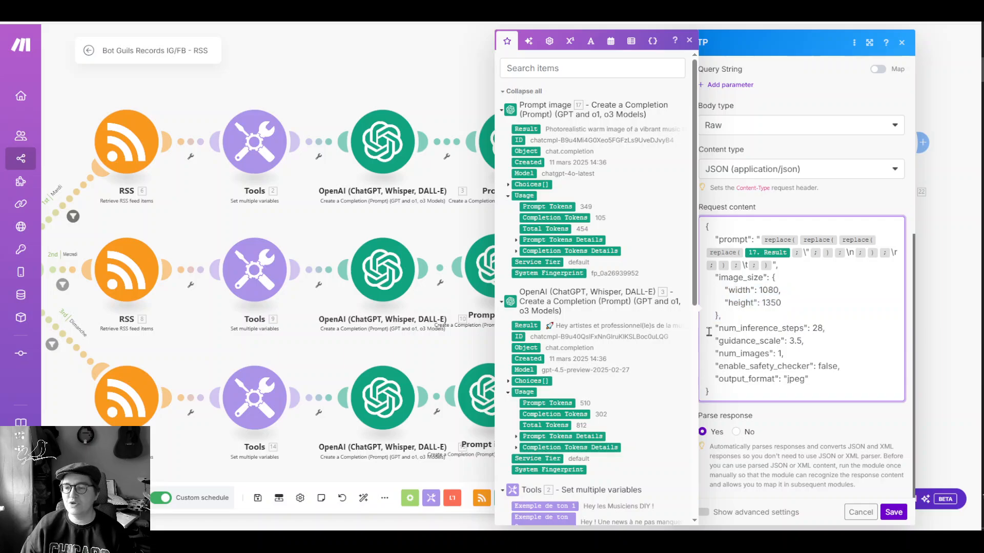
{"action": "left_click_drag", "start_coordinate": [710, 331], "coordinate": [867, 389]}
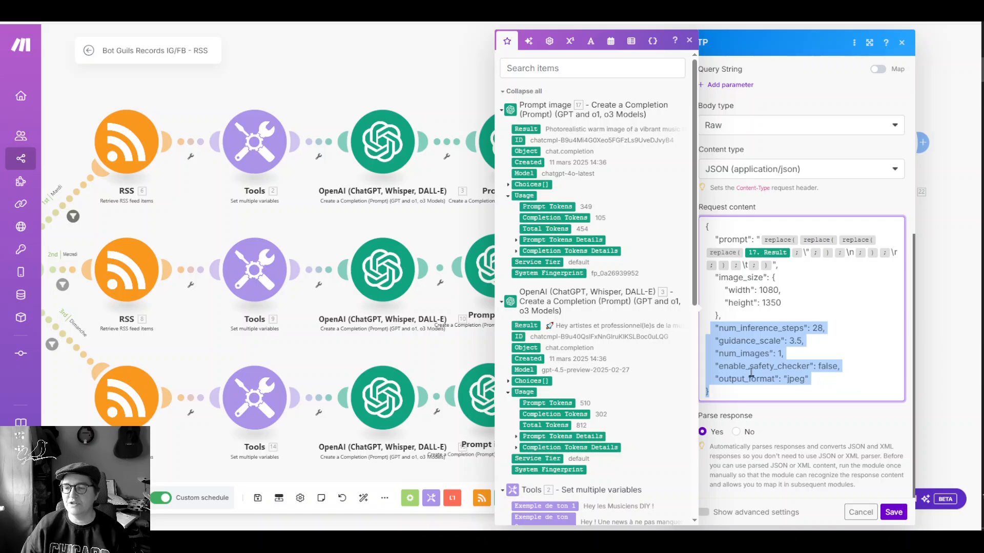
{"action": "left_click", "coordinate": [859, 513]}
Inspect the photo URL and caption mappings in the first branch's Instagram for Business module, and close it without saving
{"action": "left_click_drag", "start_coordinate": [789, 168], "coordinate": [451, 197]}
{"action": "left_click", "coordinate": [450, 196]}
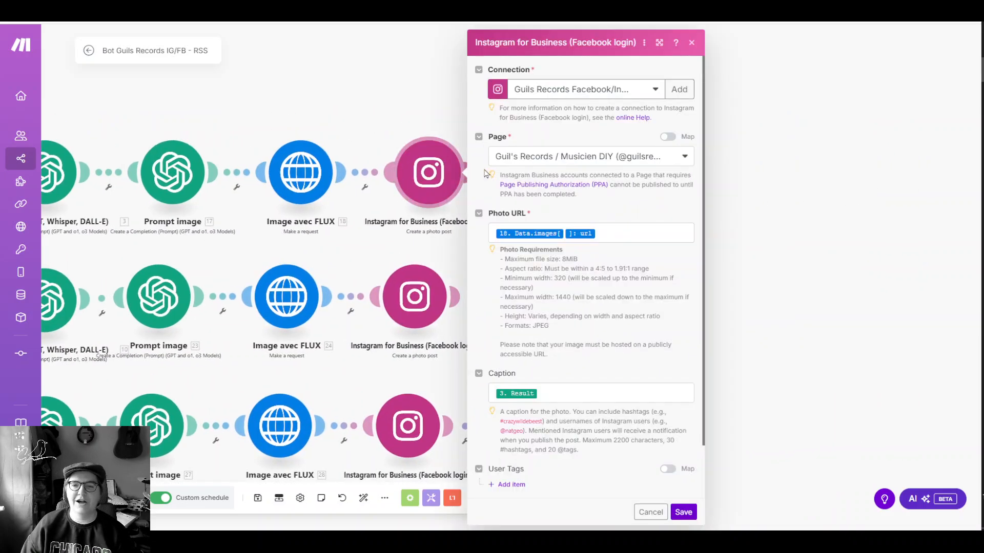
{"action": "left_click", "coordinate": [627, 234]}
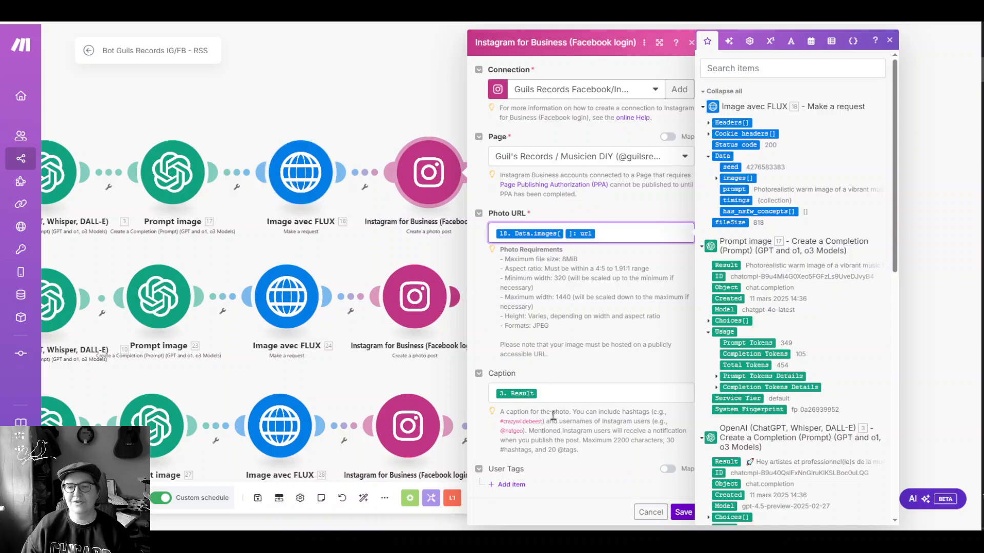
{"action": "key", "text": "Tab"}
{"action": "left_click", "coordinate": [651, 512]}
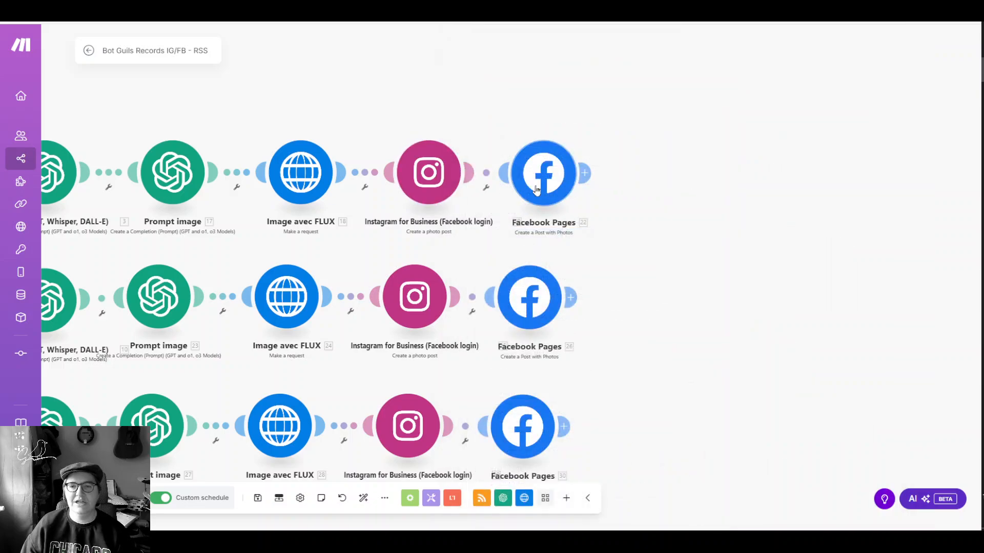
Inspect the photo and message settings of the first branch's Facebook Pages module, and return to the Bot LinkedIn - RSS veille scenario
{"action": "left_click", "coordinate": [540, 184]}
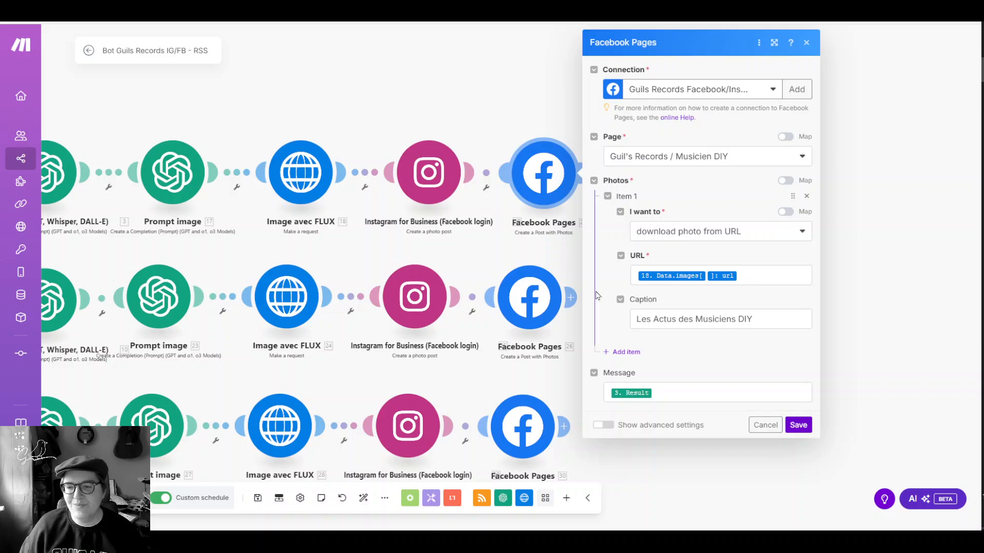
{"action": "left_click", "coordinate": [395, 121]}
{"action": "scroll", "coordinate": [246, 94], "scroll_direction": "down", "scroll_amount": 4}
{"action": "left_click_drag", "start_coordinate": [246, 94], "coordinate": [517, 158]}
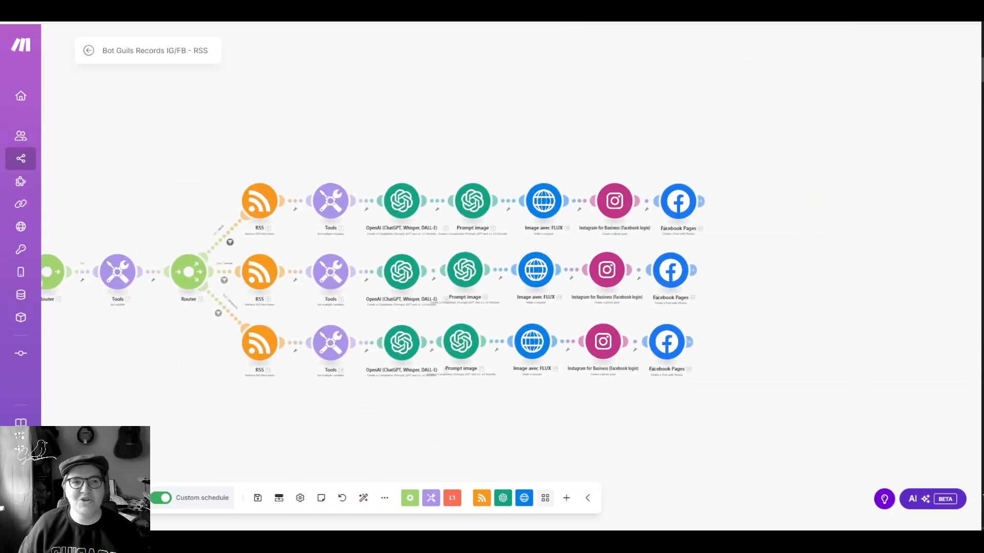
{"action": "left_click_drag", "start_coordinate": [203, 113], "coordinate": [267, 45]}
{"action": "scroll", "coordinate": [333, 138], "scroll_direction": "up", "scroll_amount": 2}
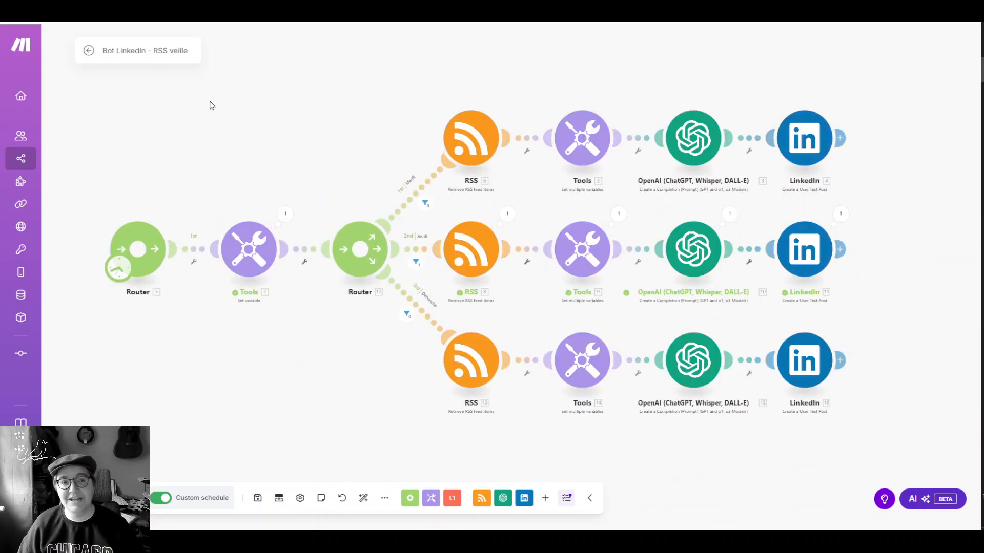